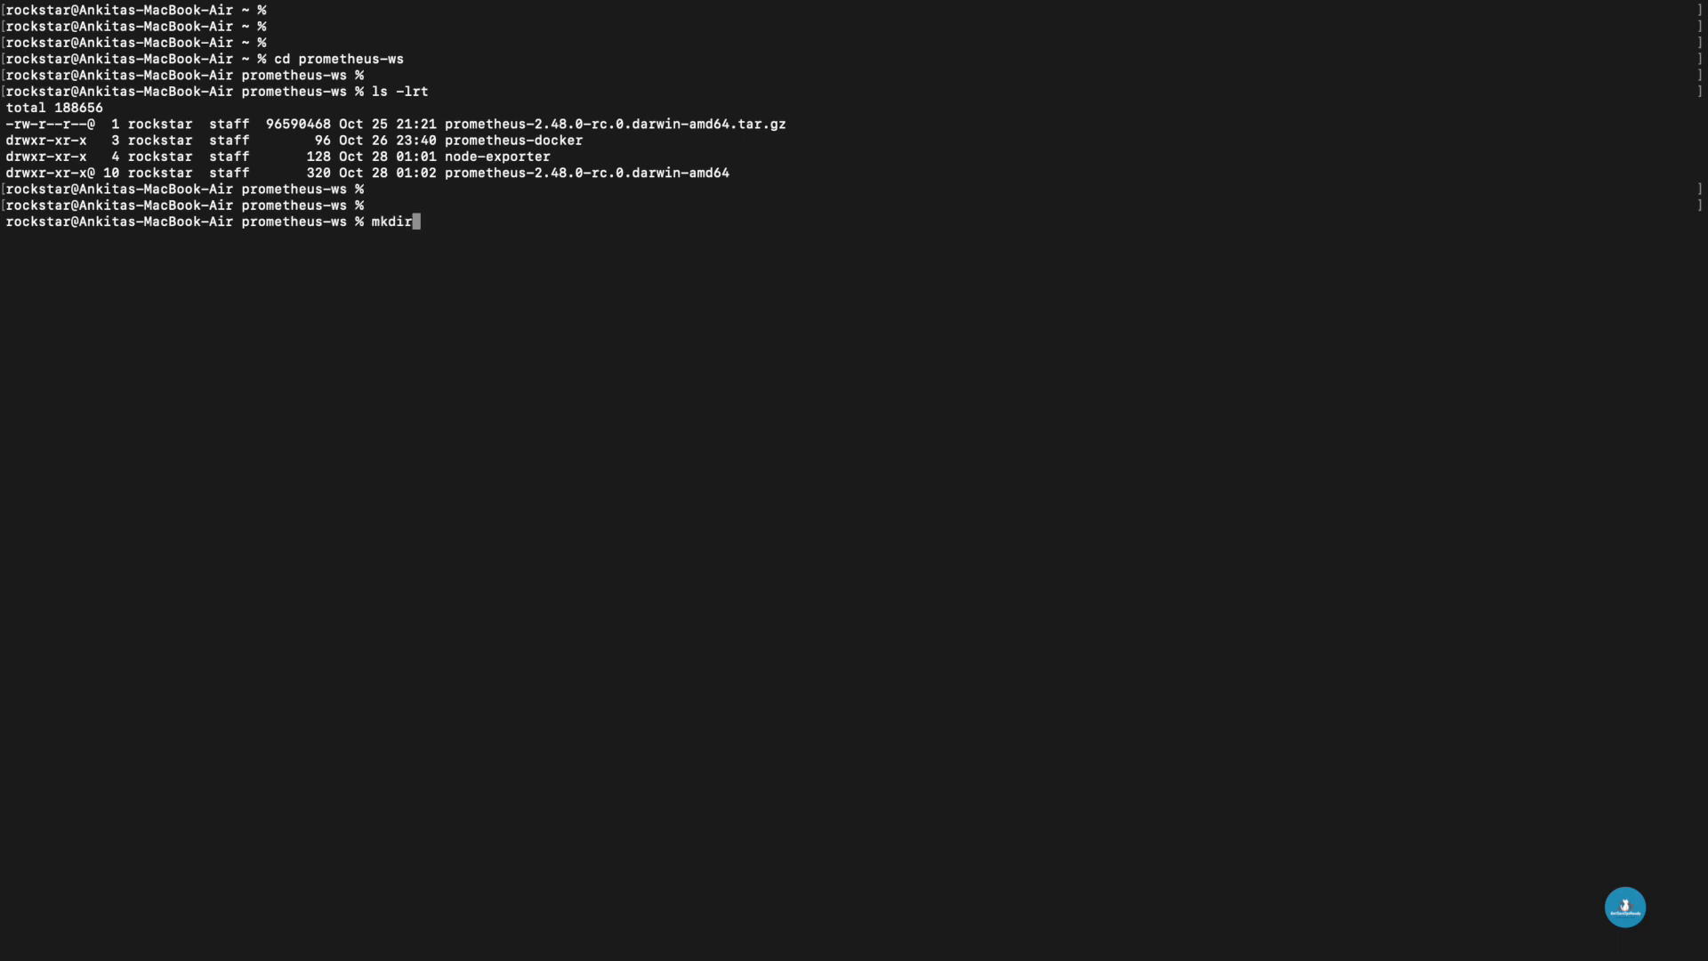
- Create a grafana directory in the prometheus-ws workspace and change into it
type("rafana")
key("Return")
type("cd grafana")
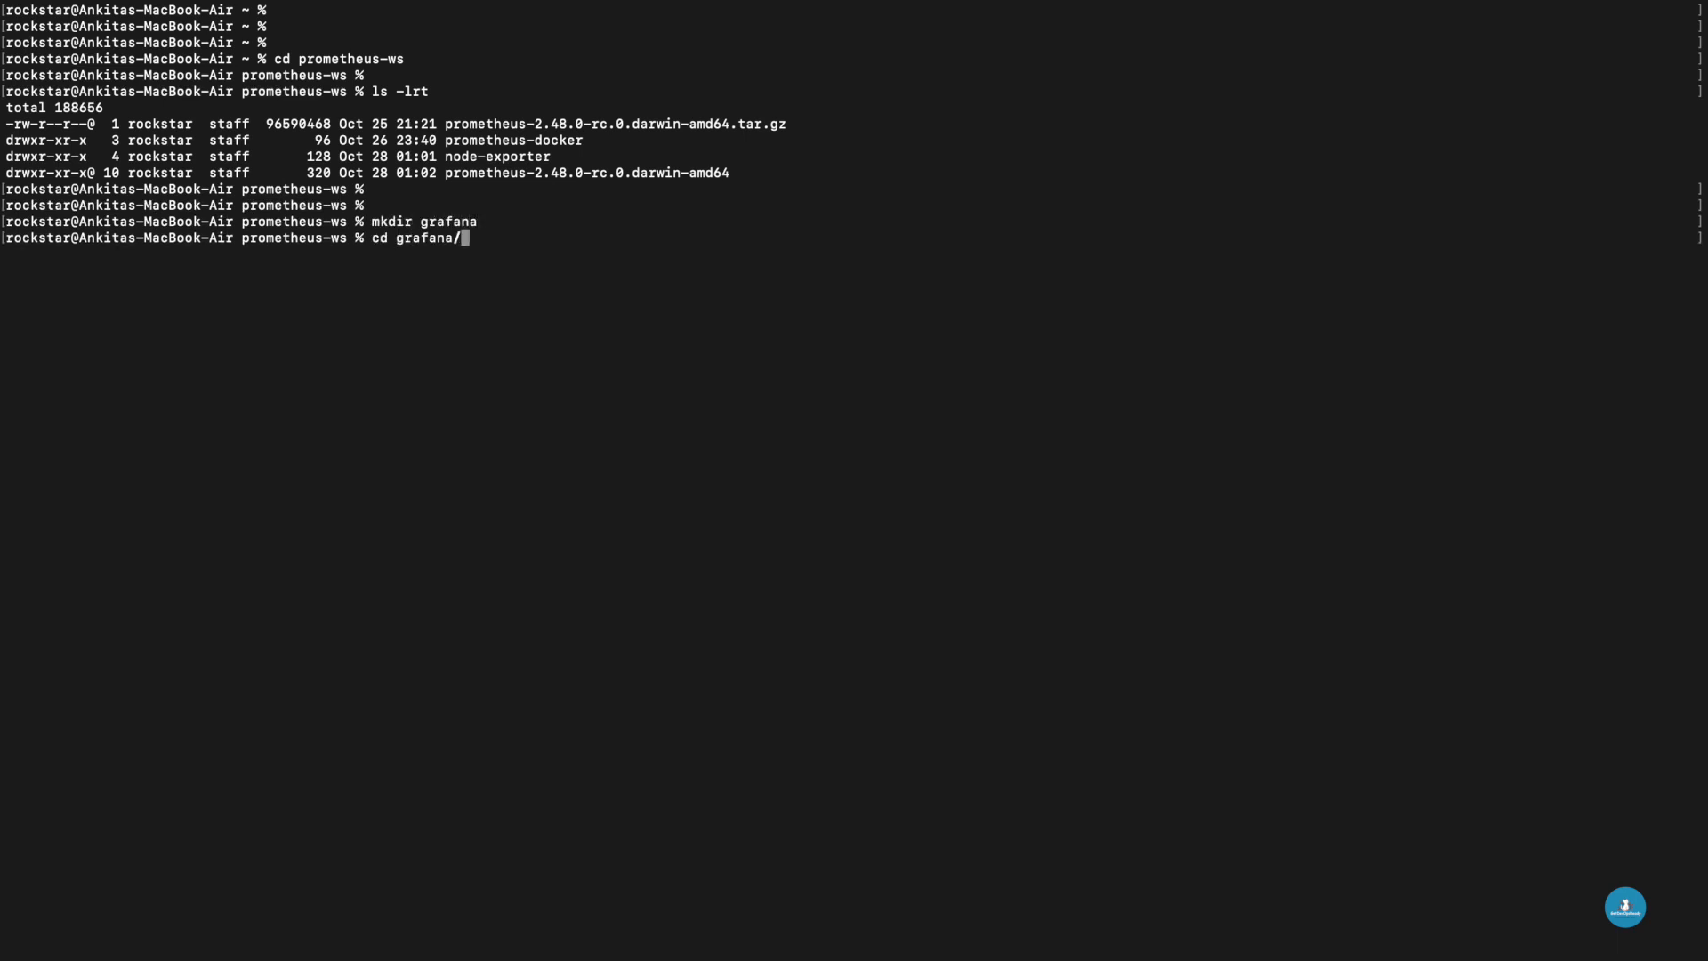
key("Return")
key("Return")
- Download grafana-10.2.0.darwin-amd64.tar.gz with curl from dl.grafana.com and list the folder contents
type("curl -O https://dl.grafana.com/oss/release/grafana-10.2.0.darwin-amd64.tar.gz")
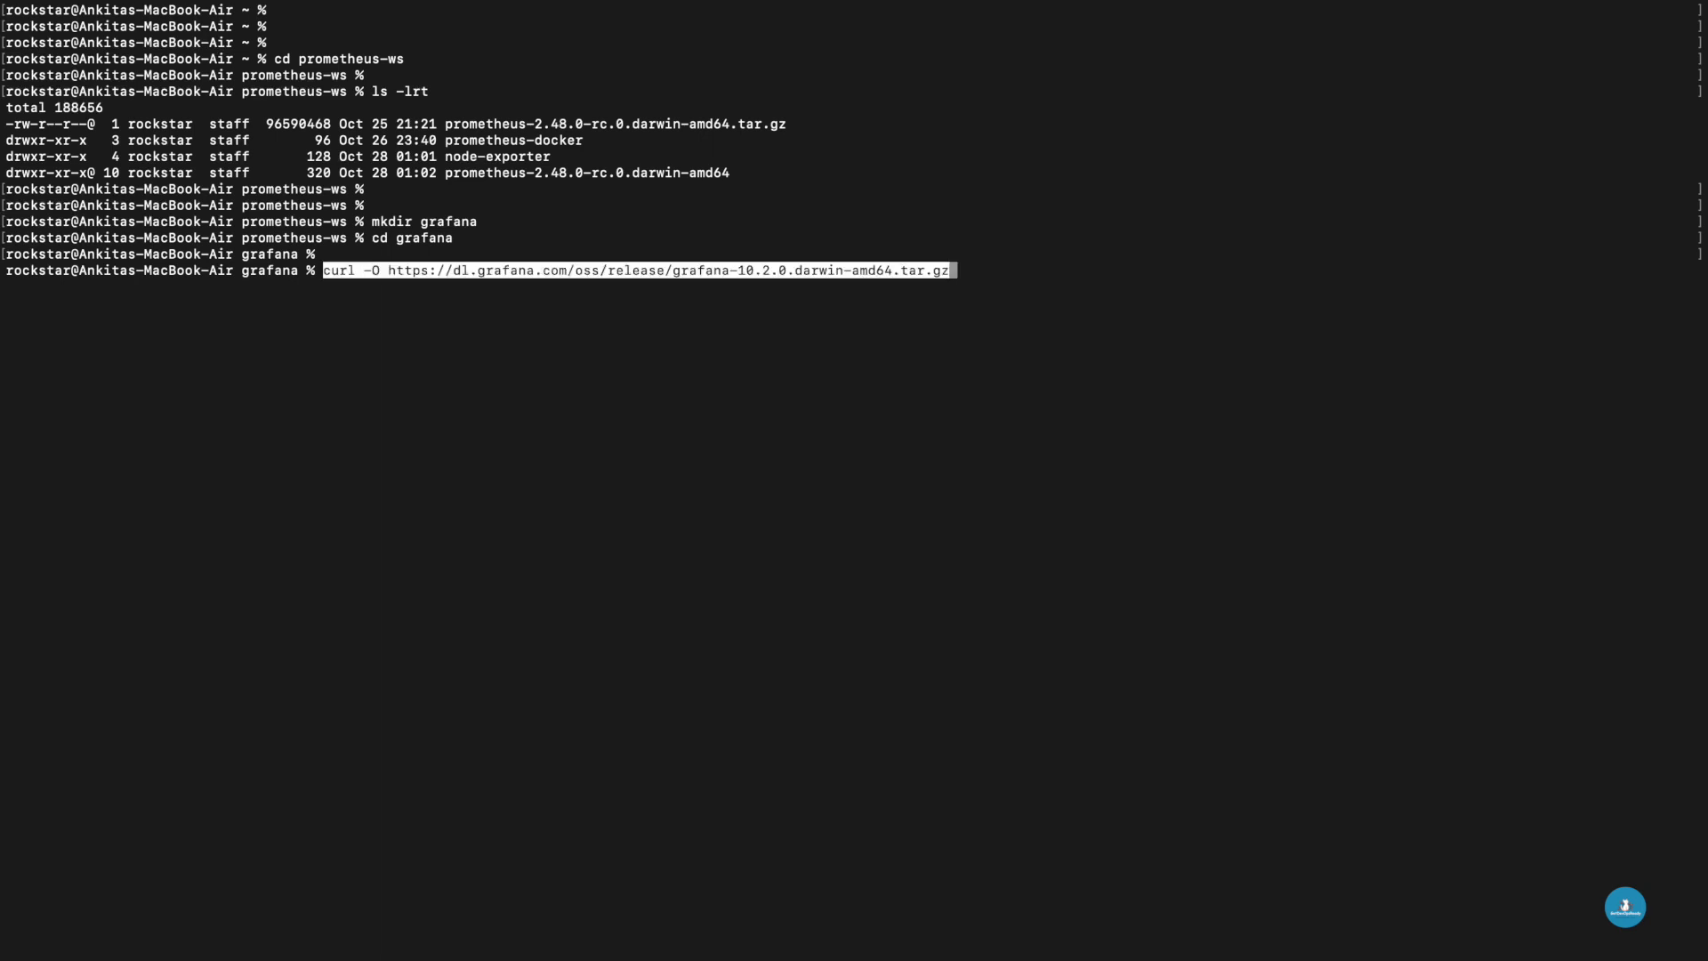
key("Return")
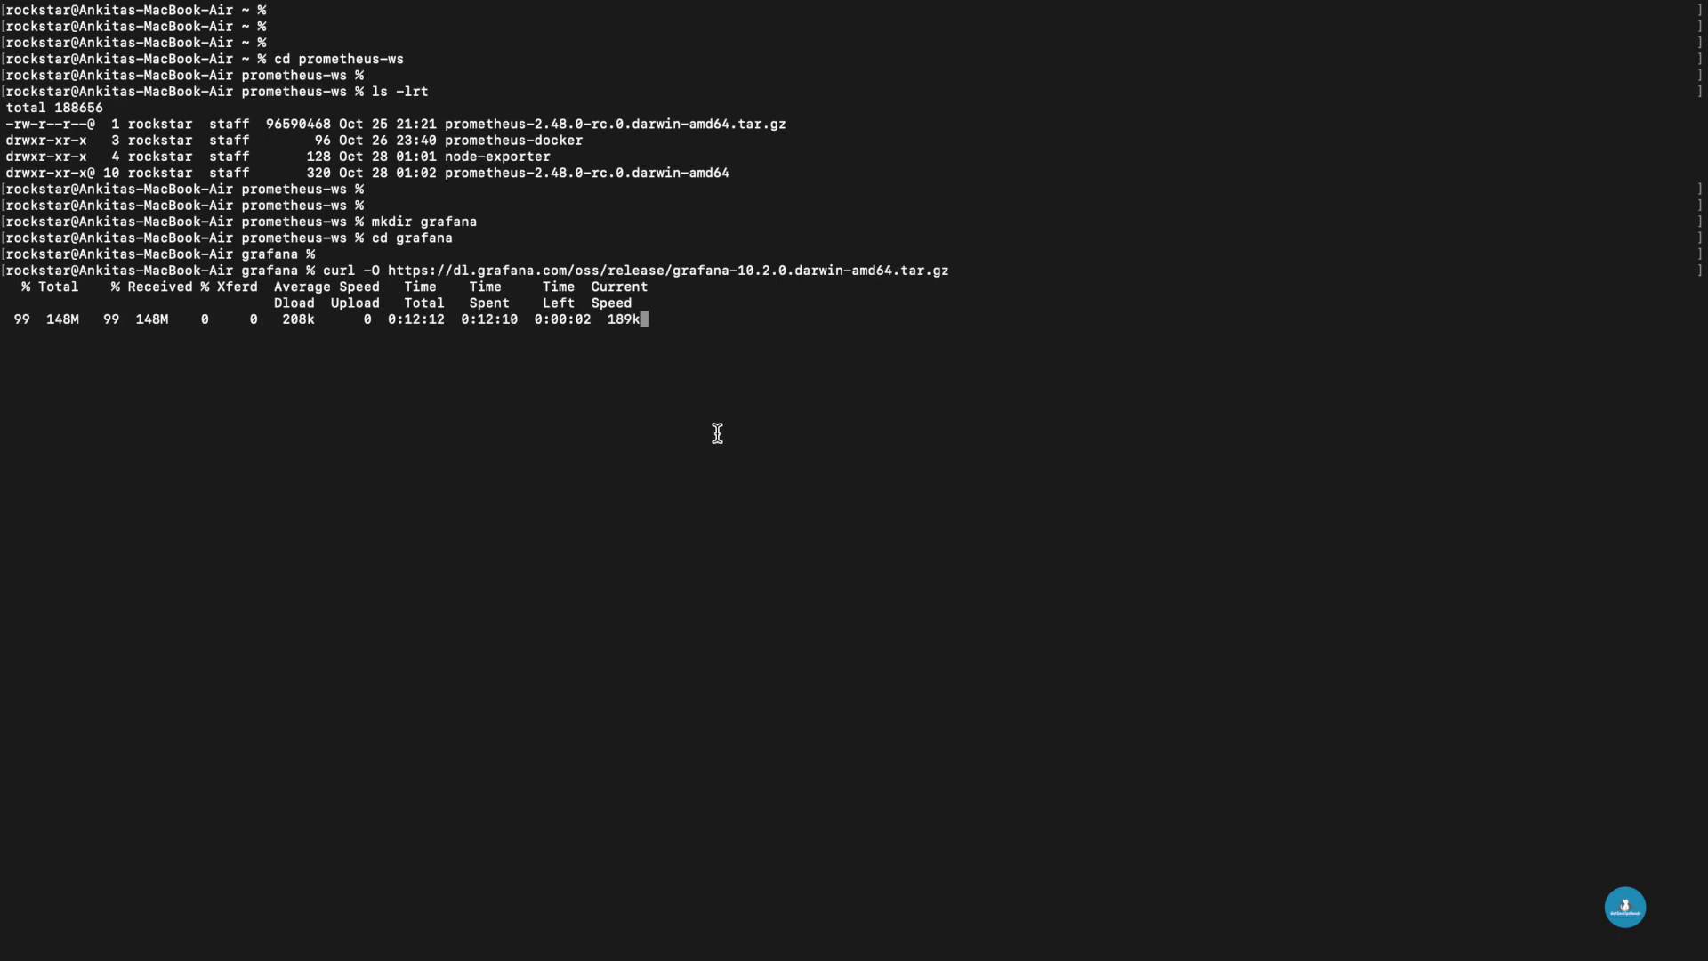
key("Return")
key("Return")
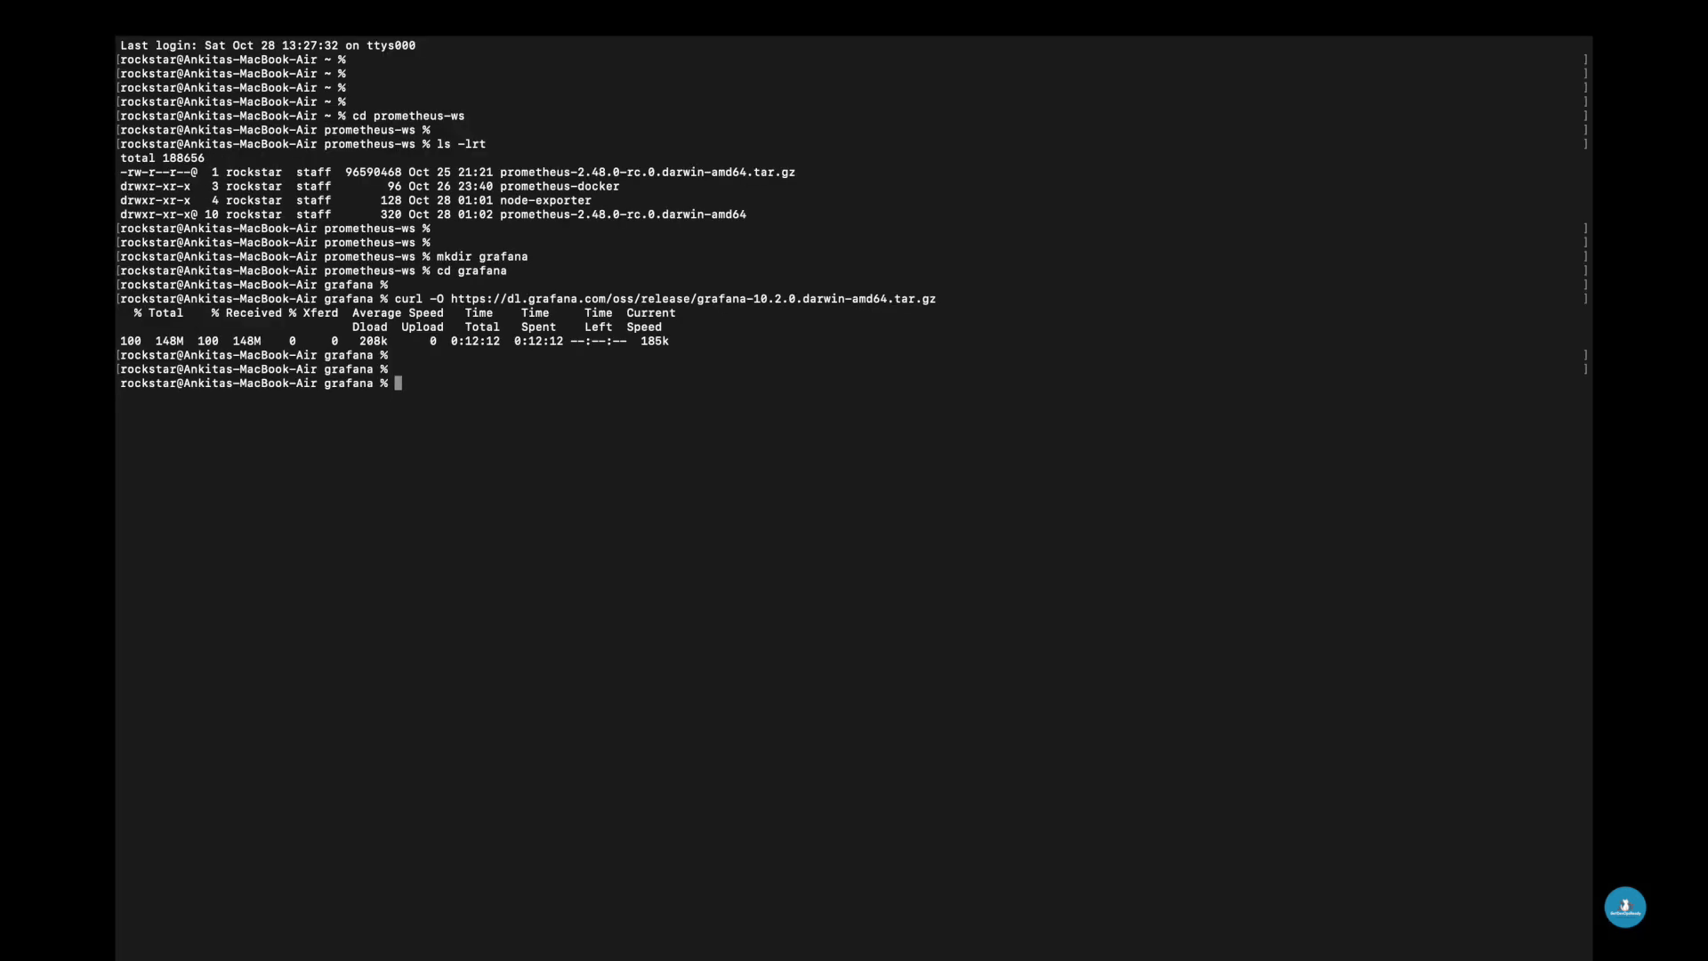
type("ls -lrt")
key("Return")
key("Return")
key("Return")
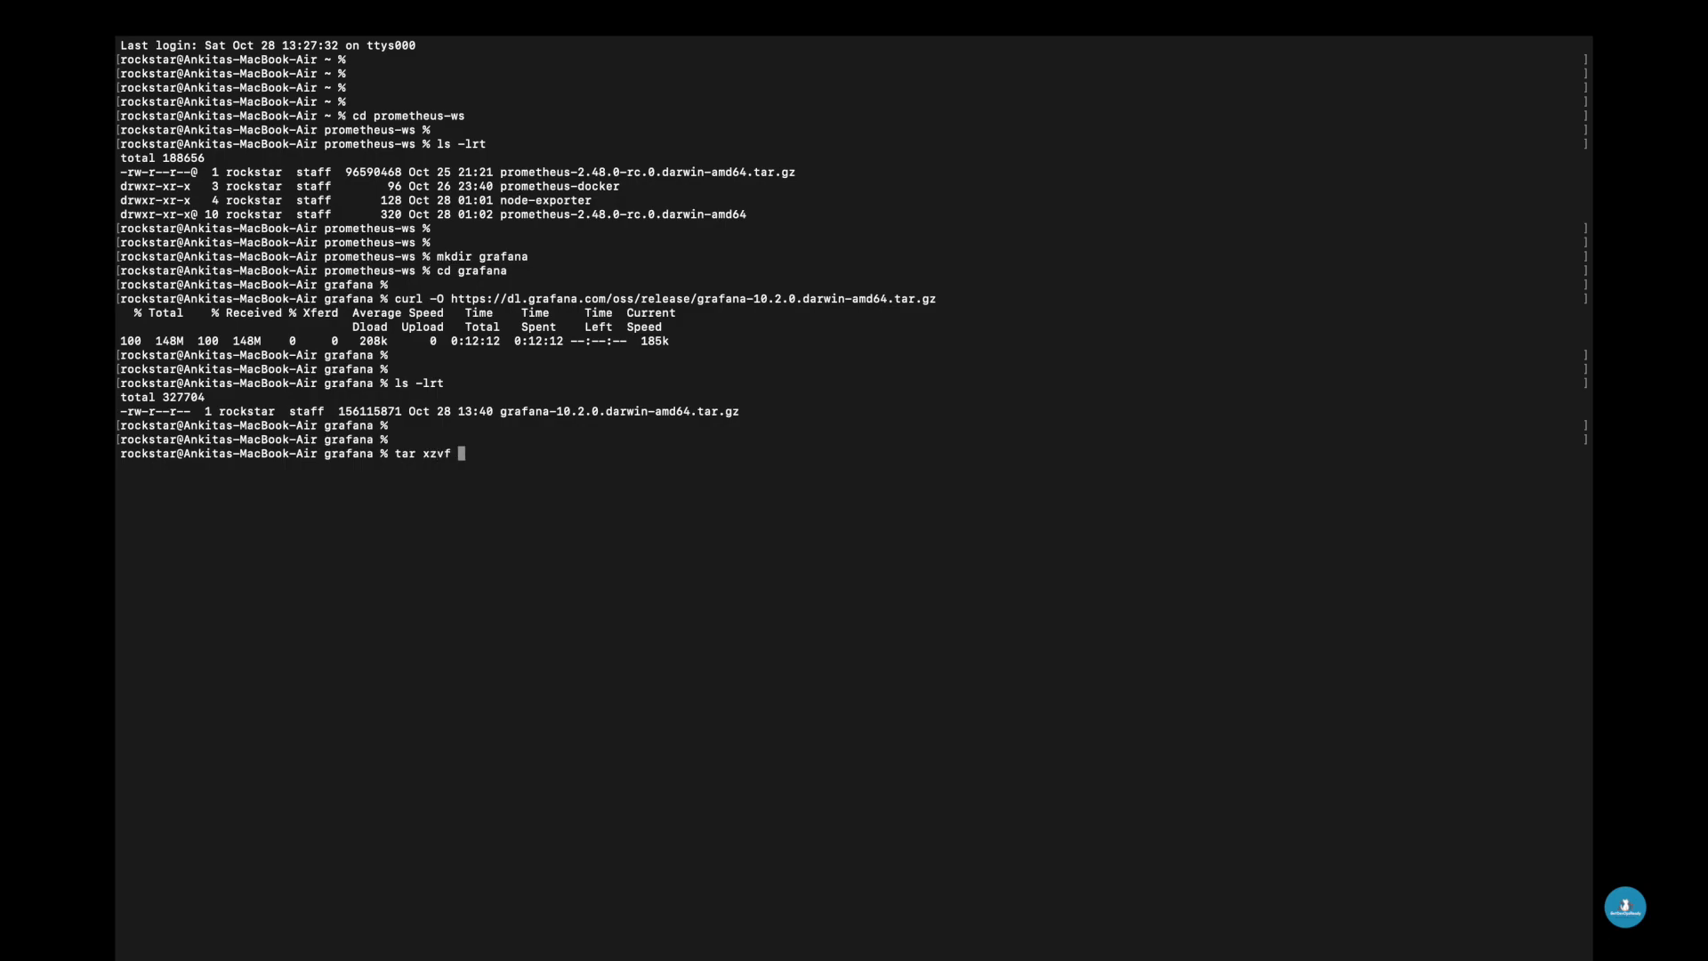
- Extract the downloaded Grafana archive with tar xzvf
type("tar xzvf g")
key("Tab")
key("Return")
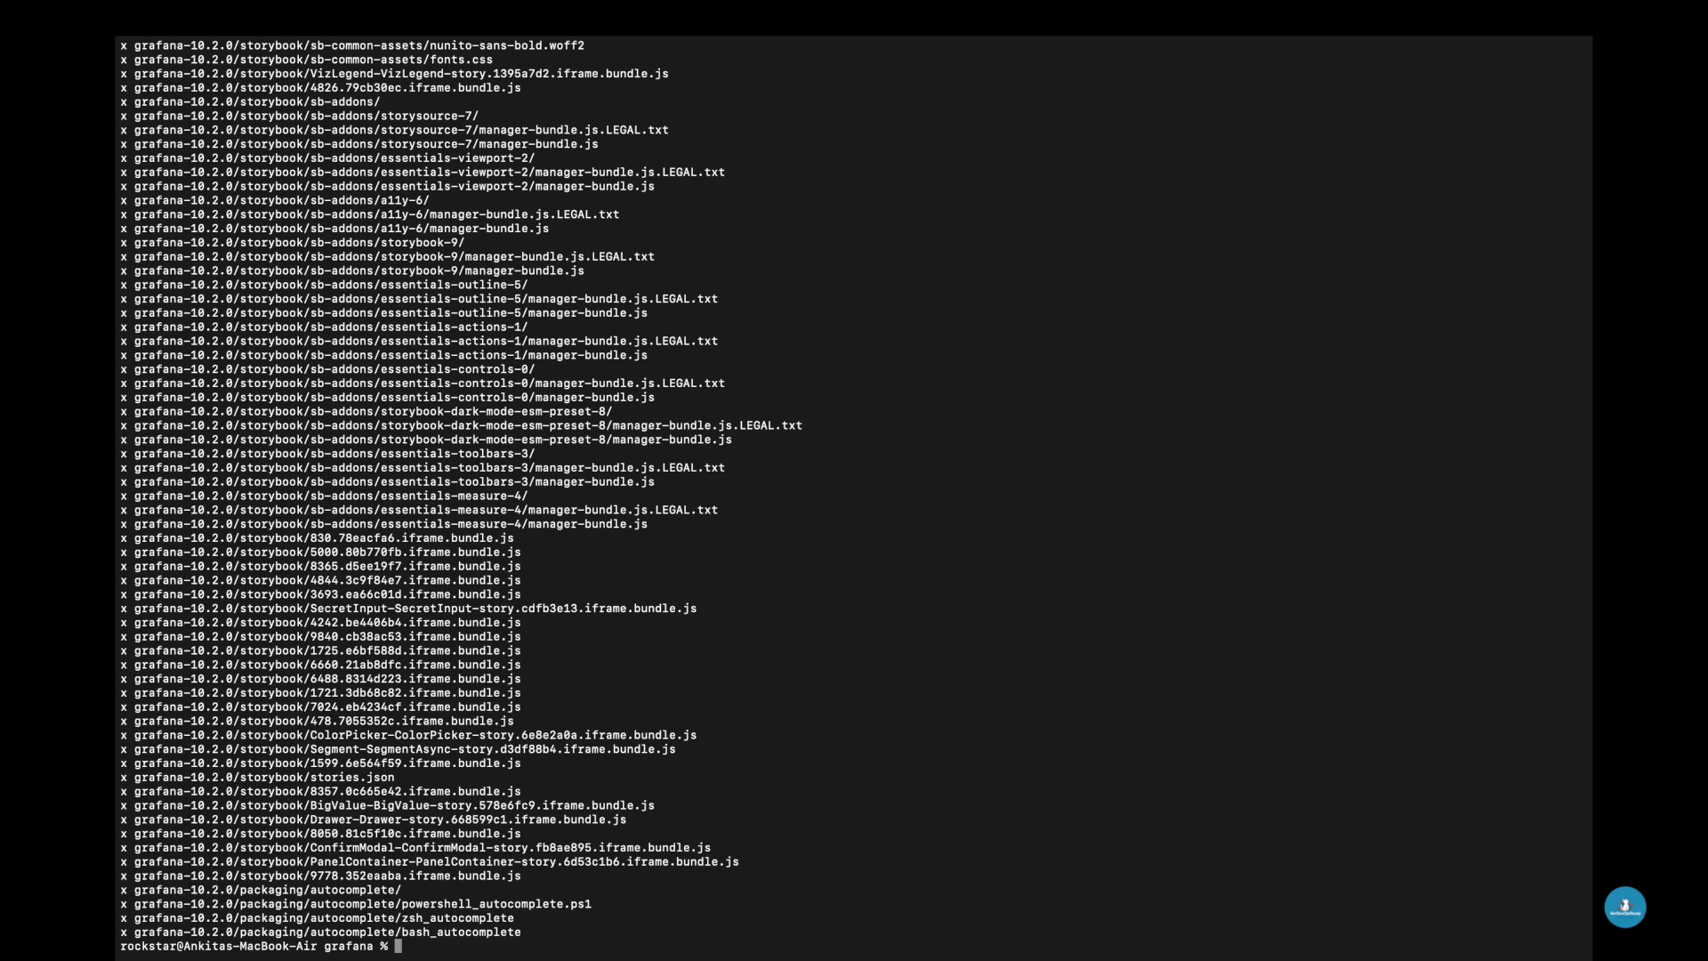
key("Return")
key("Return")
- List the folder contents and change into the grafana-10.2.0 directory
type("ls -lrt")
key("Return")
key("Return")
key("Return")
type("c")
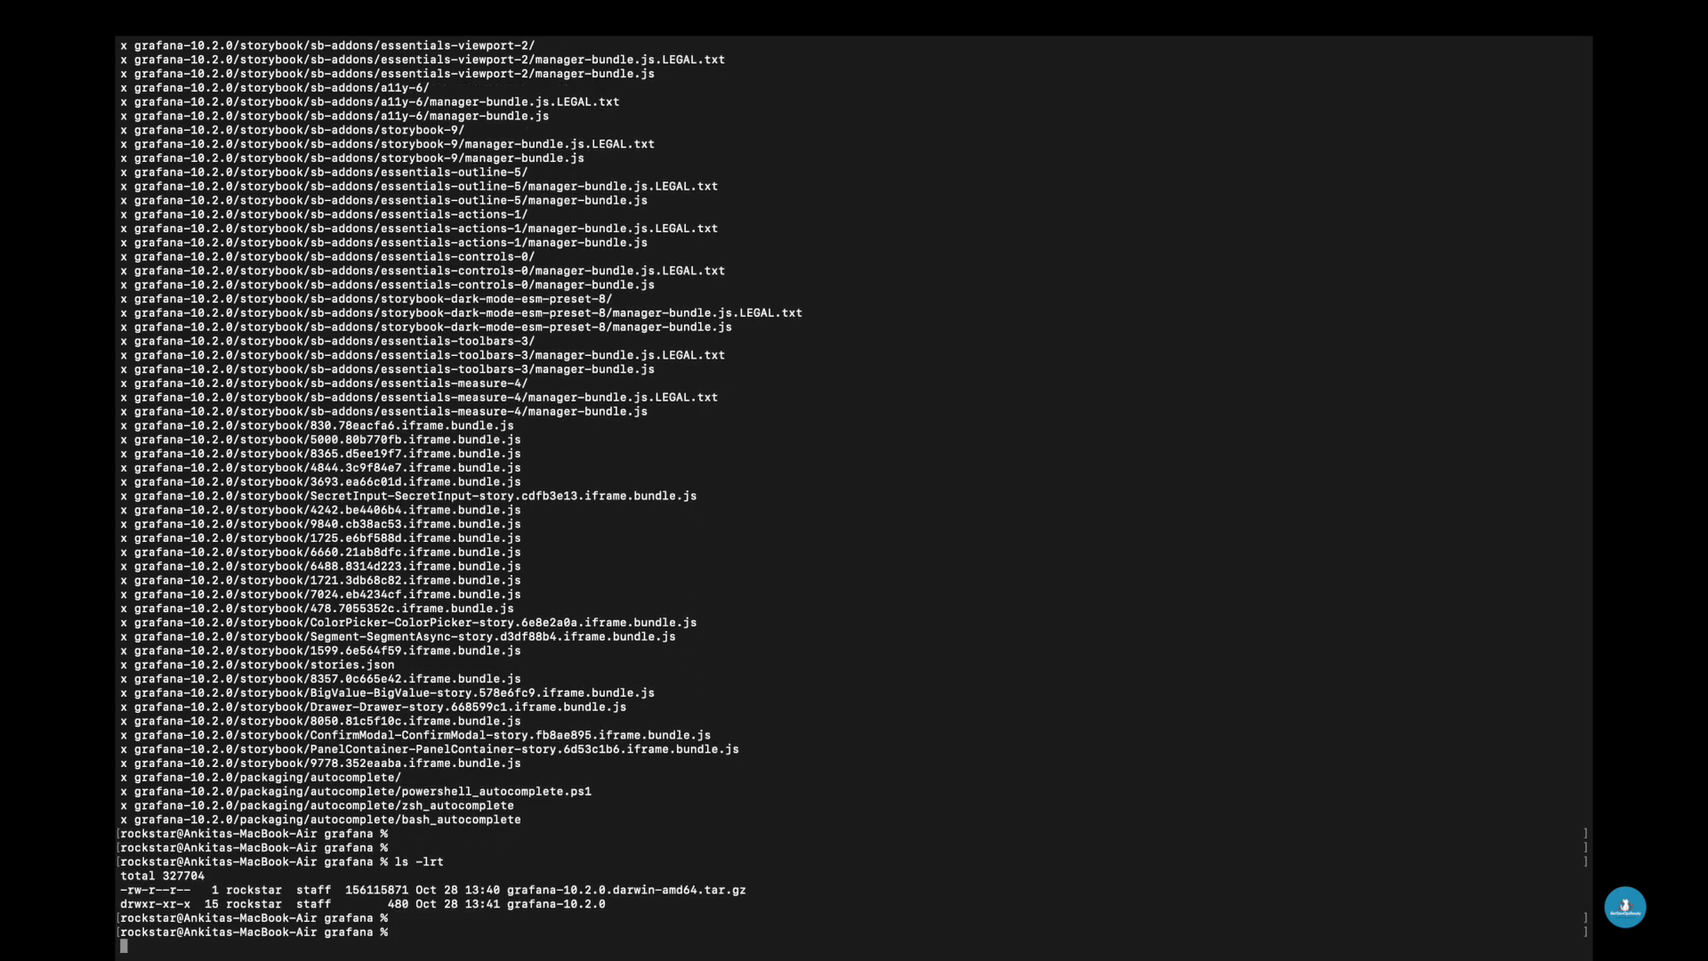
type("d gra")
key("Tab")
- List the grafana-10.2.0 contents and change into its bin directory
key("Return")
key("Return")
key("Return")
type("ls")
key("Return")
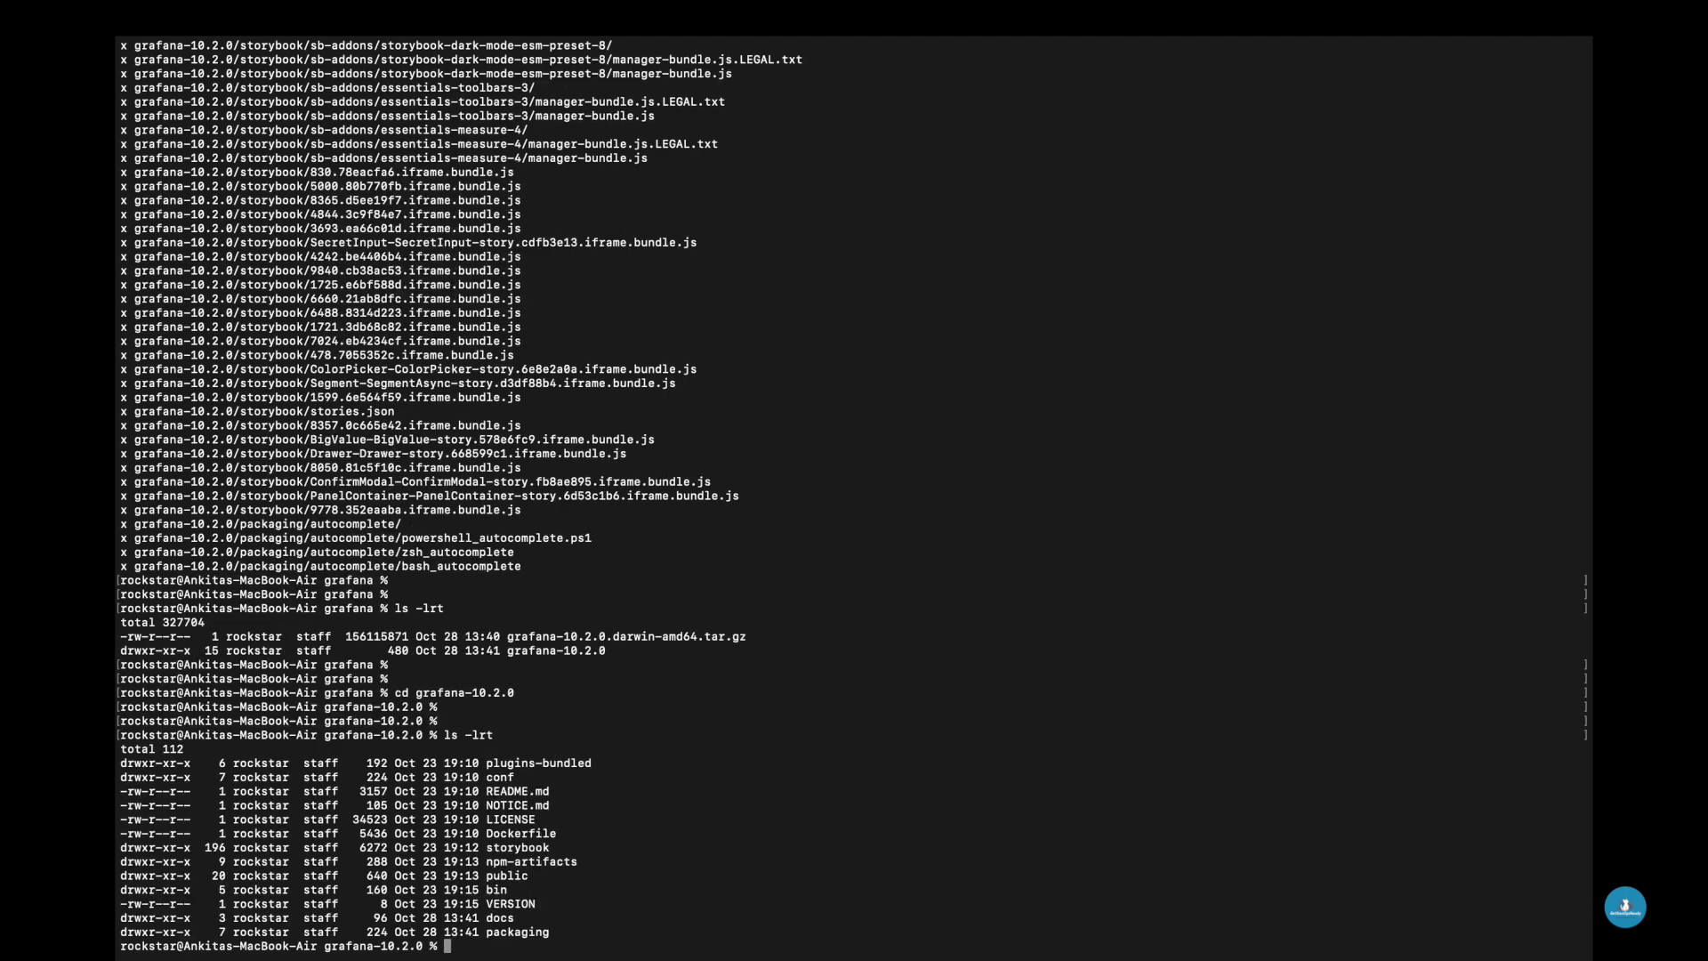
key("Return")
key("Return")
- List the bin directory and launch the Grafana server with ./grafana-server
key("Return")
key("Return")
key("Return")
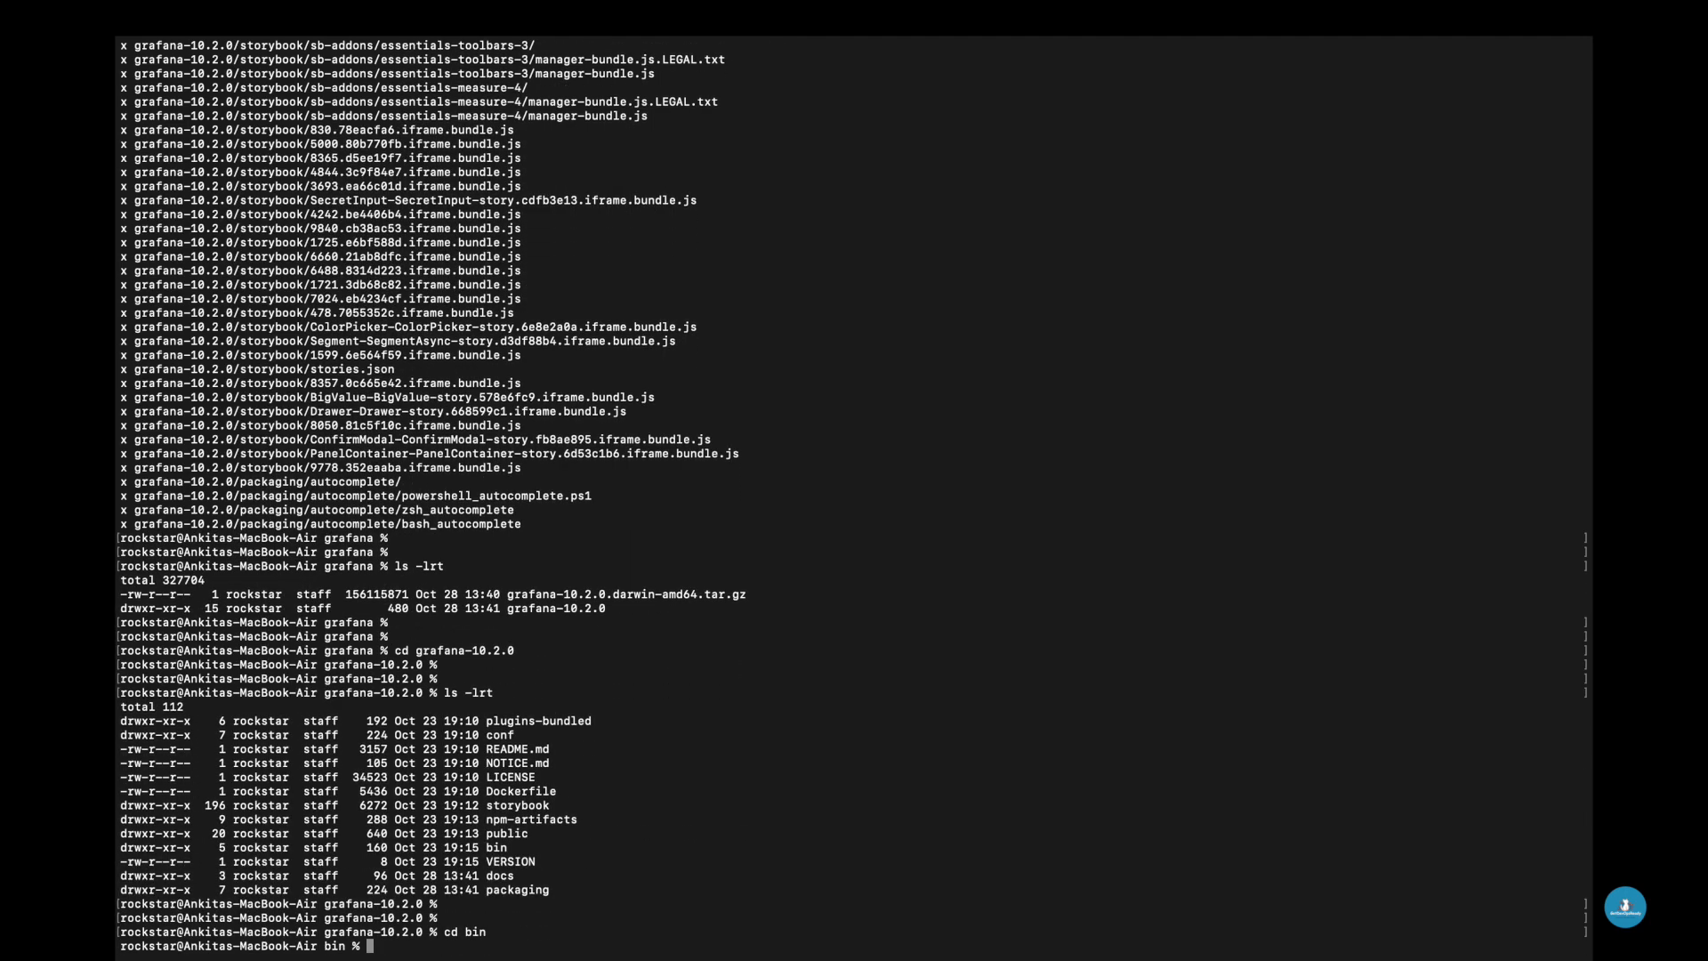
type("ls -lrt")
key("Return")
key("Return")
key("Return")
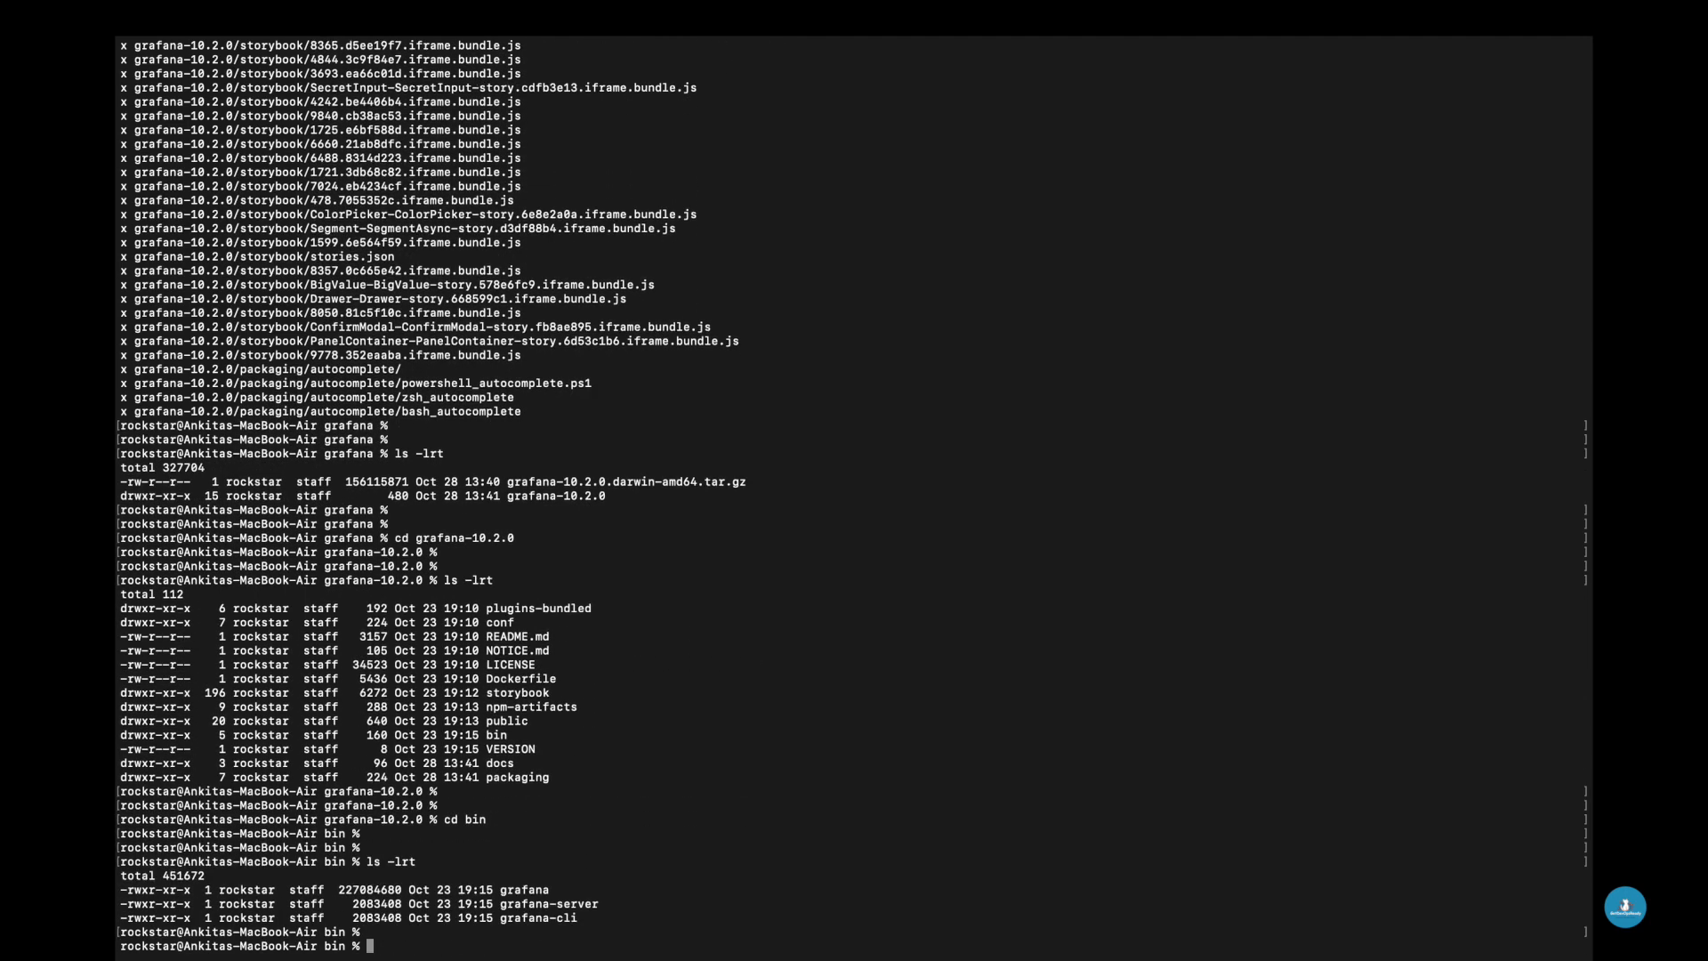
left_click_drag(499, 889, 603, 890)
type("./grafana-s")
key("Tab")
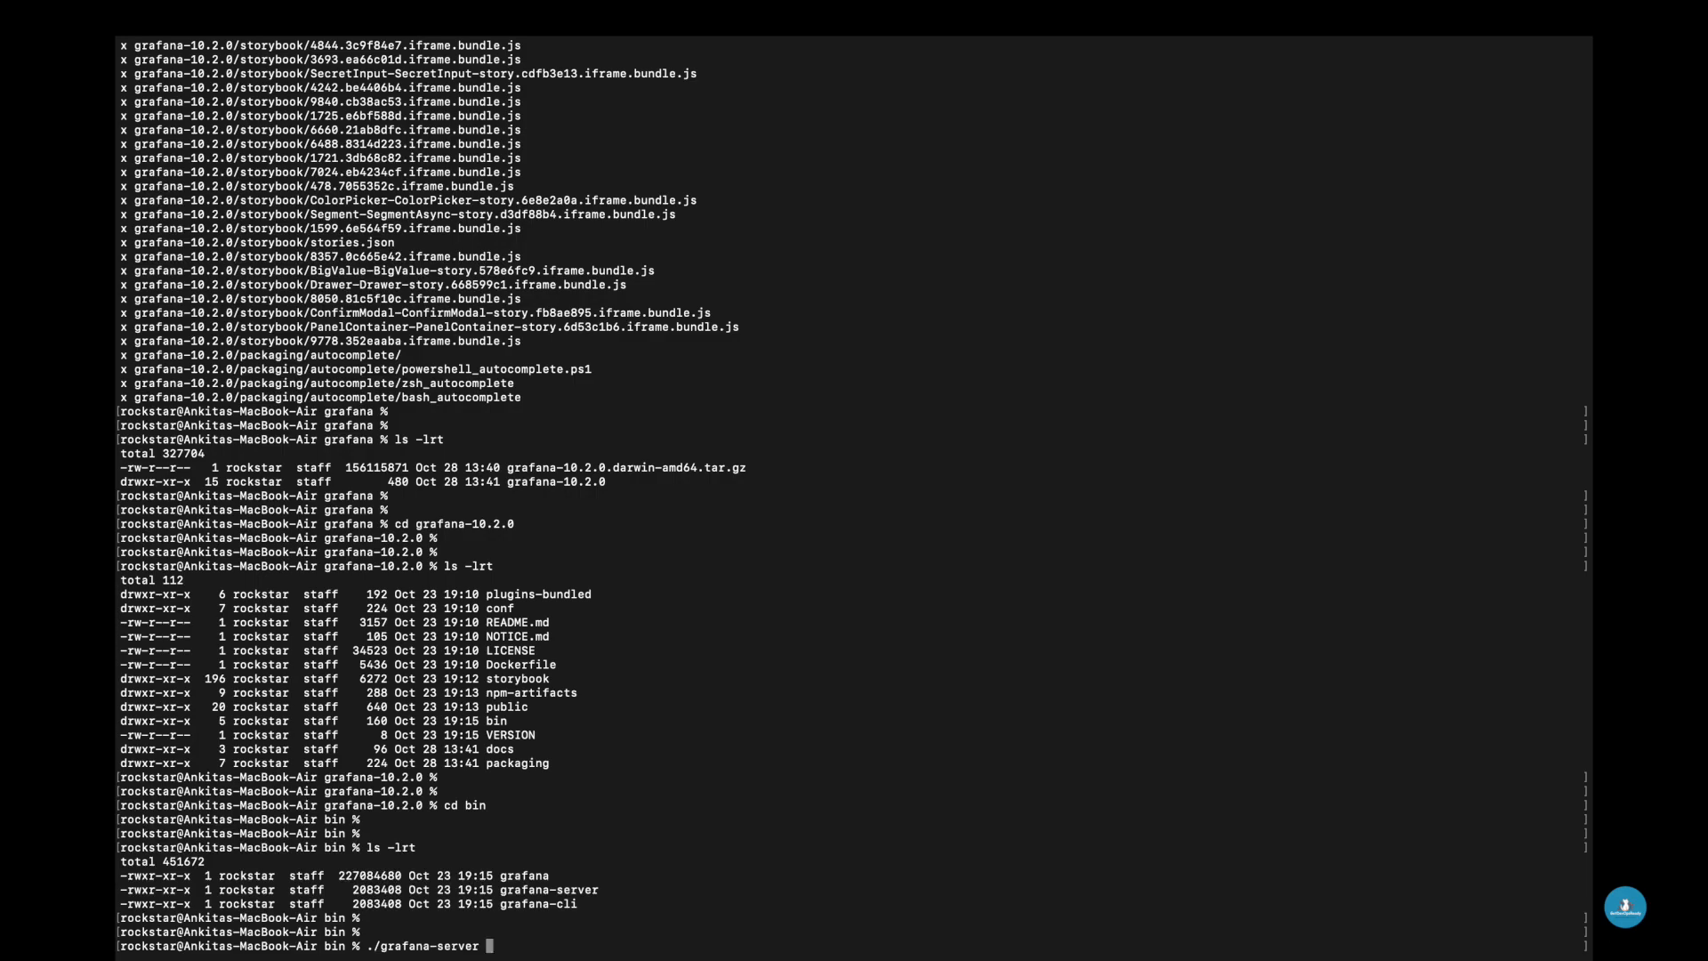
key("Return")
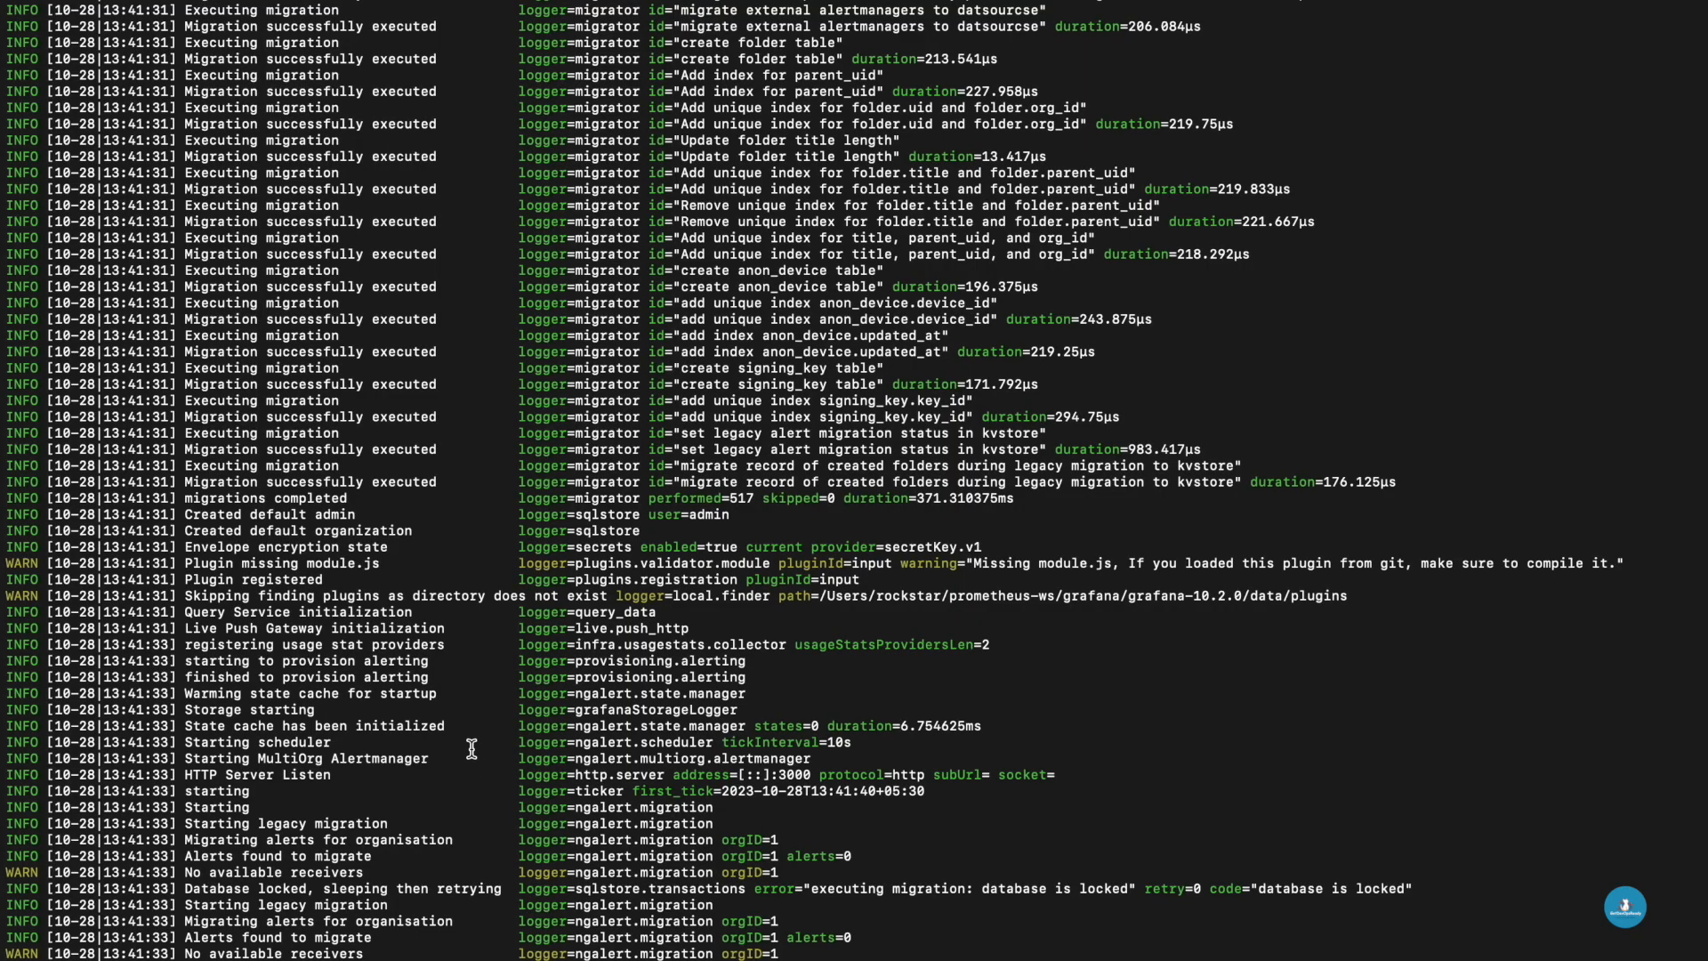
- Open localhost:3000 in a browser tab to reach Grafana's login page
left_click_drag(187, 780, 1058, 773)
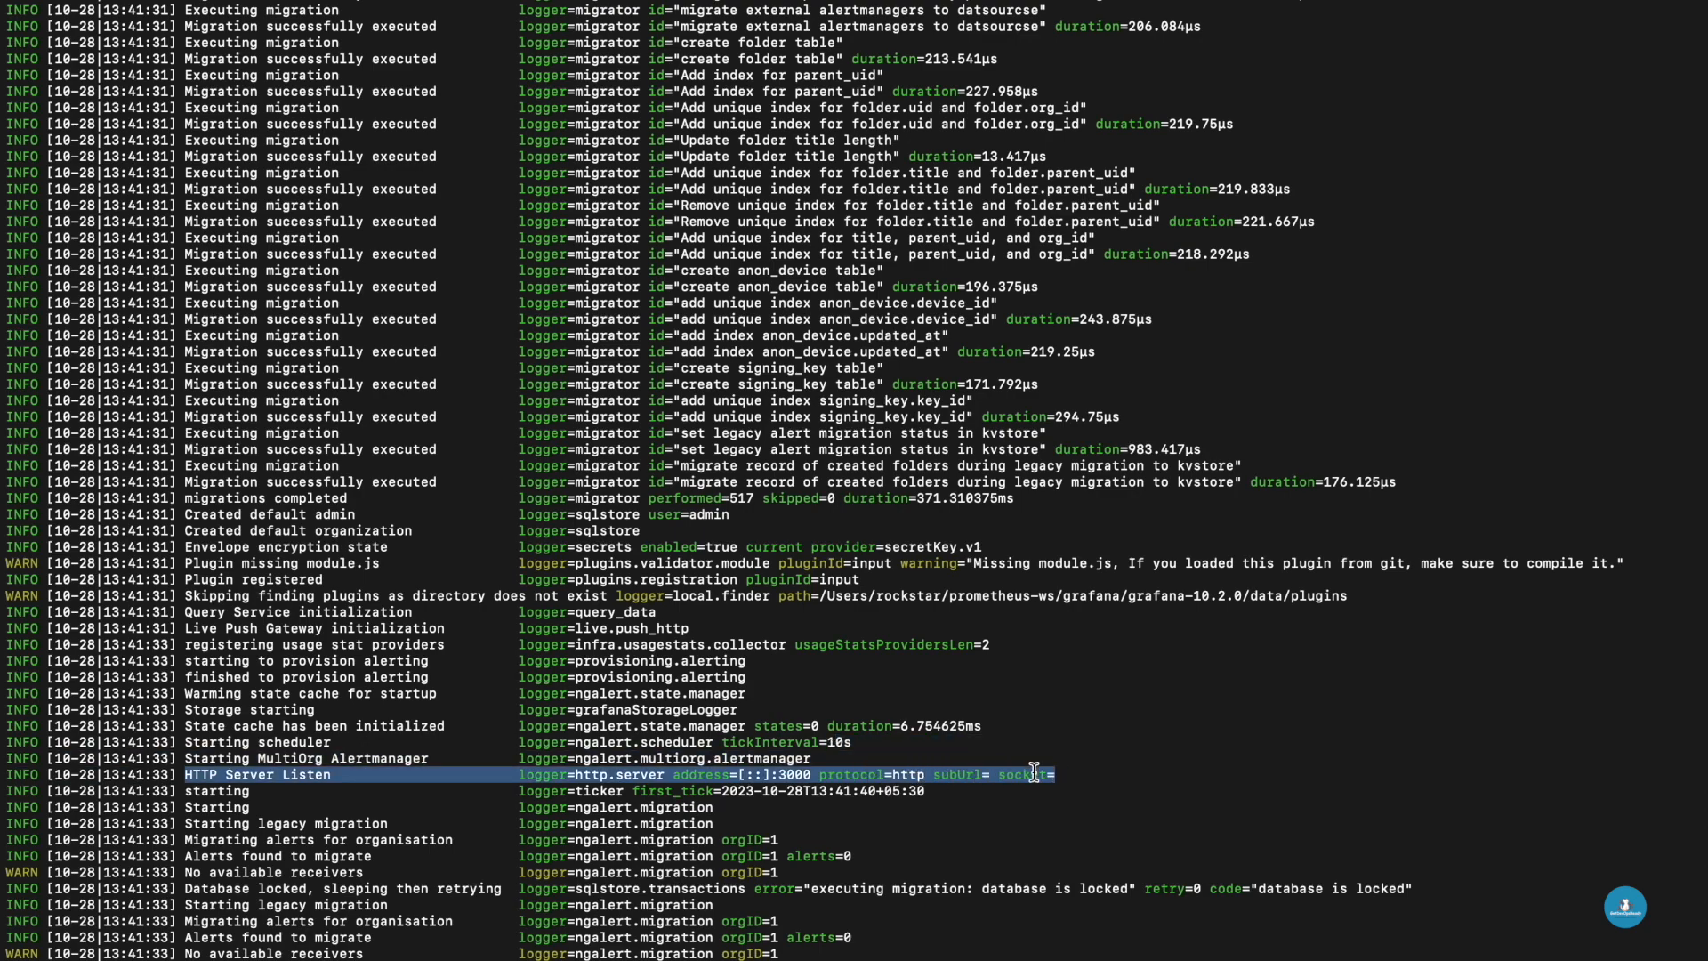
double_click(798, 774)
key("super+Tab")
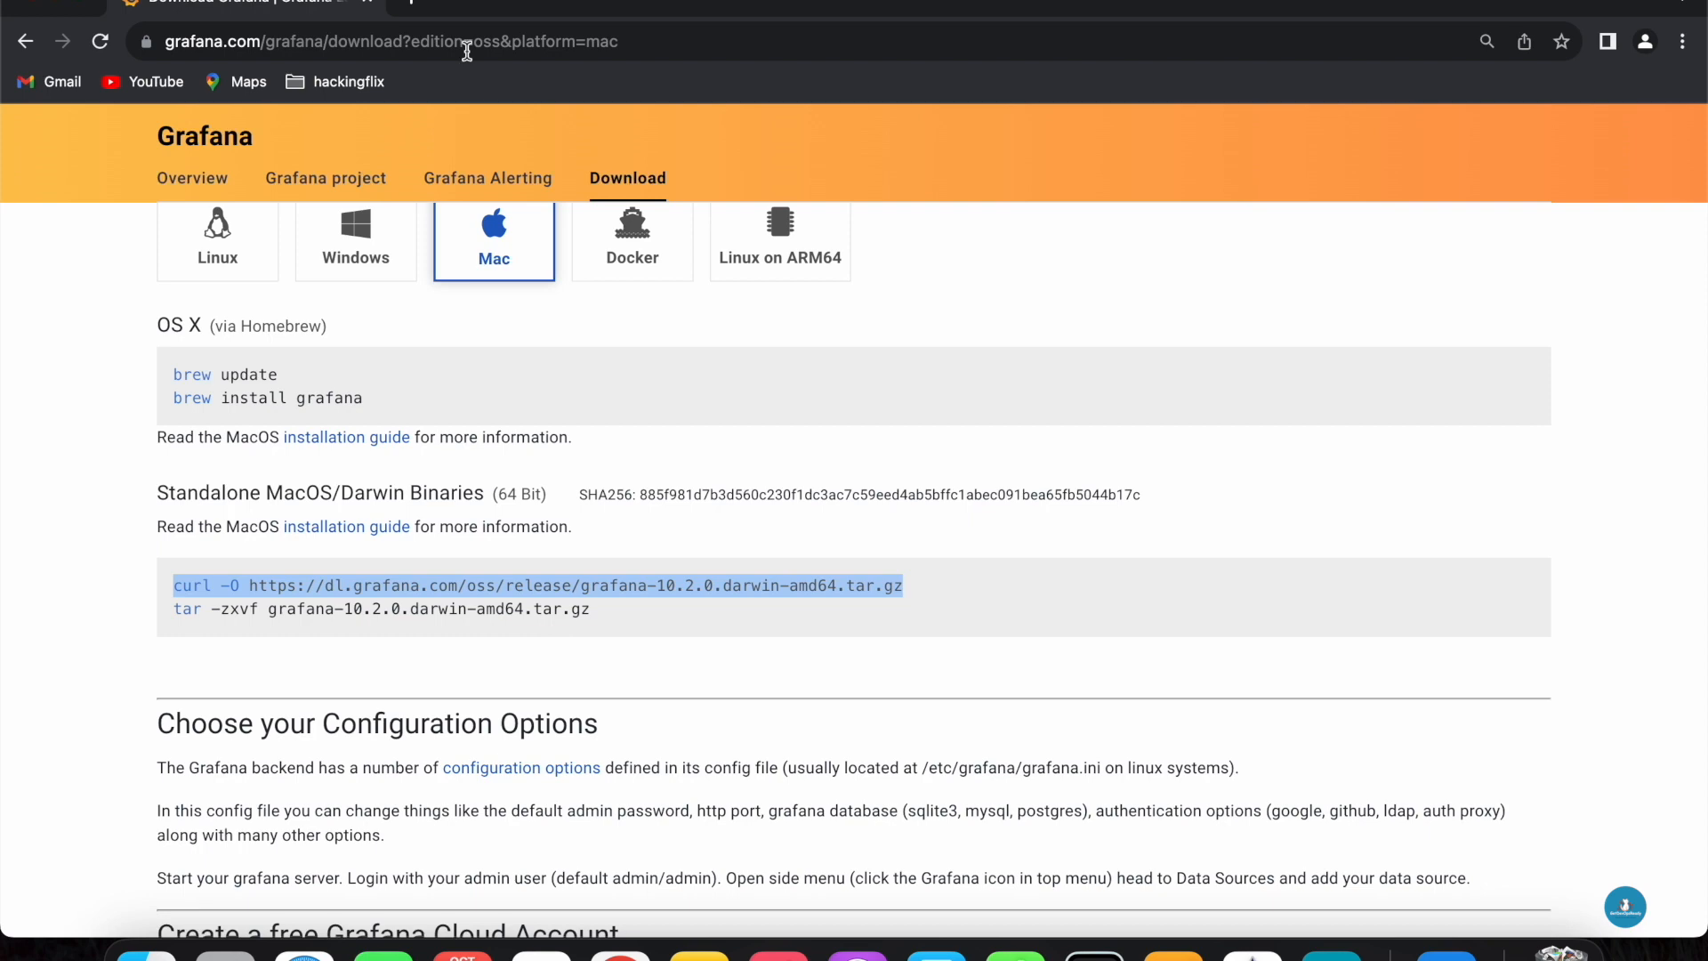
left_click(417, 8)
type("l")
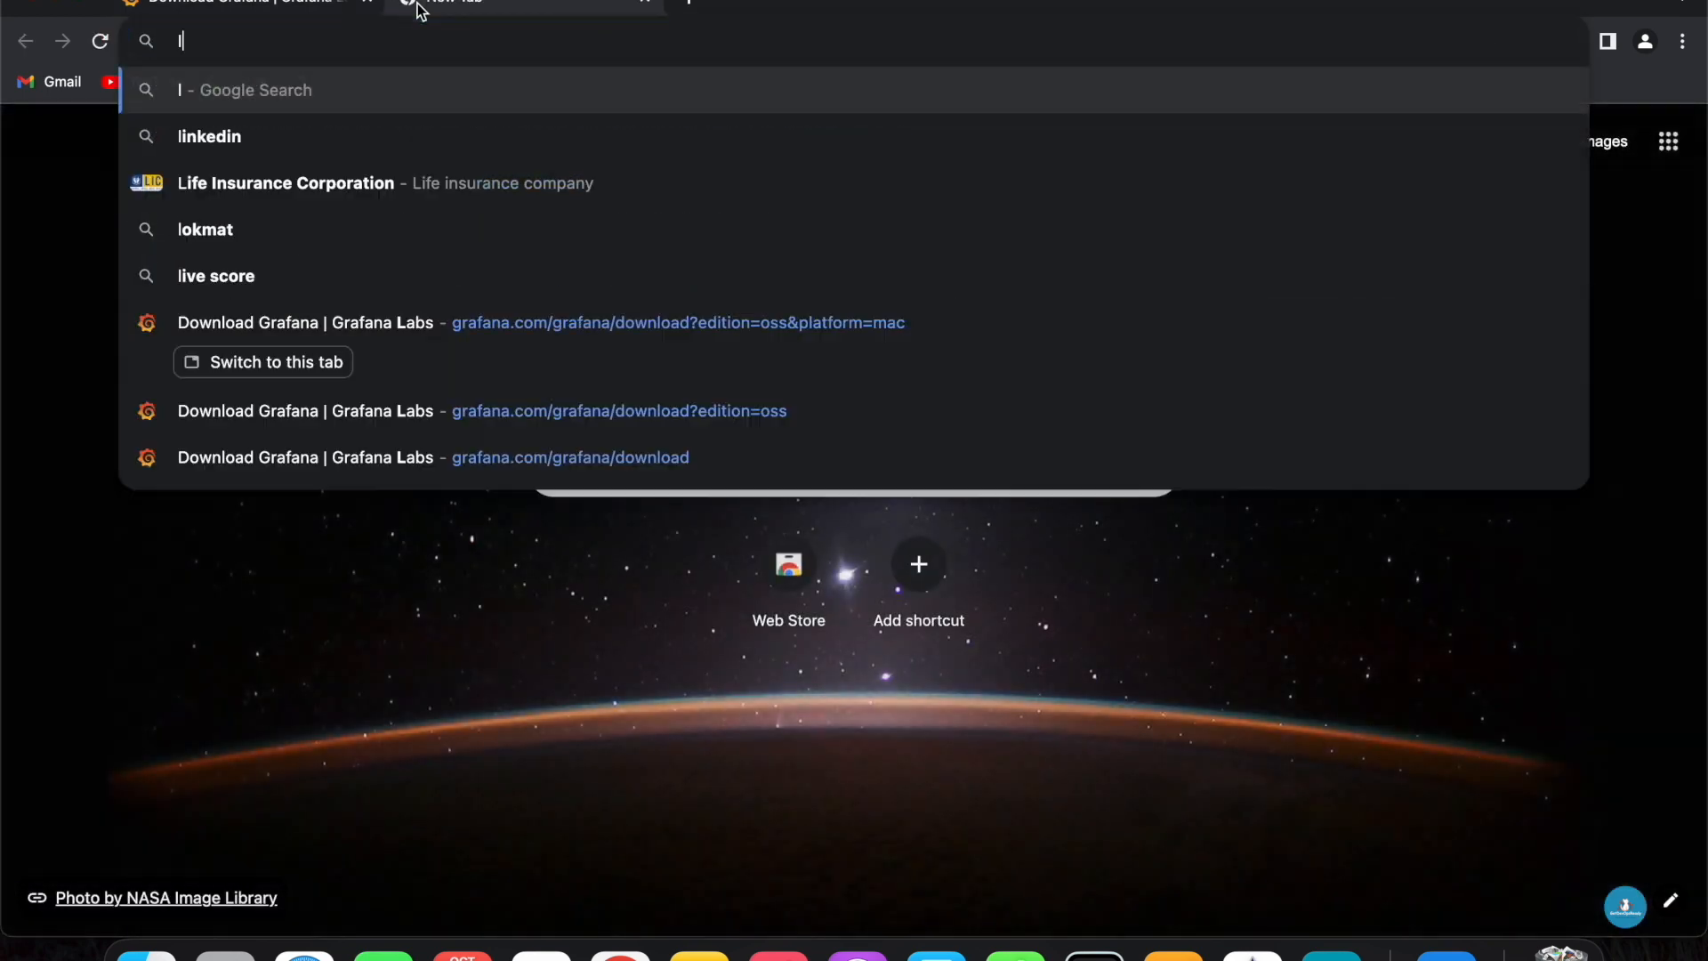
type("ocalhost:")
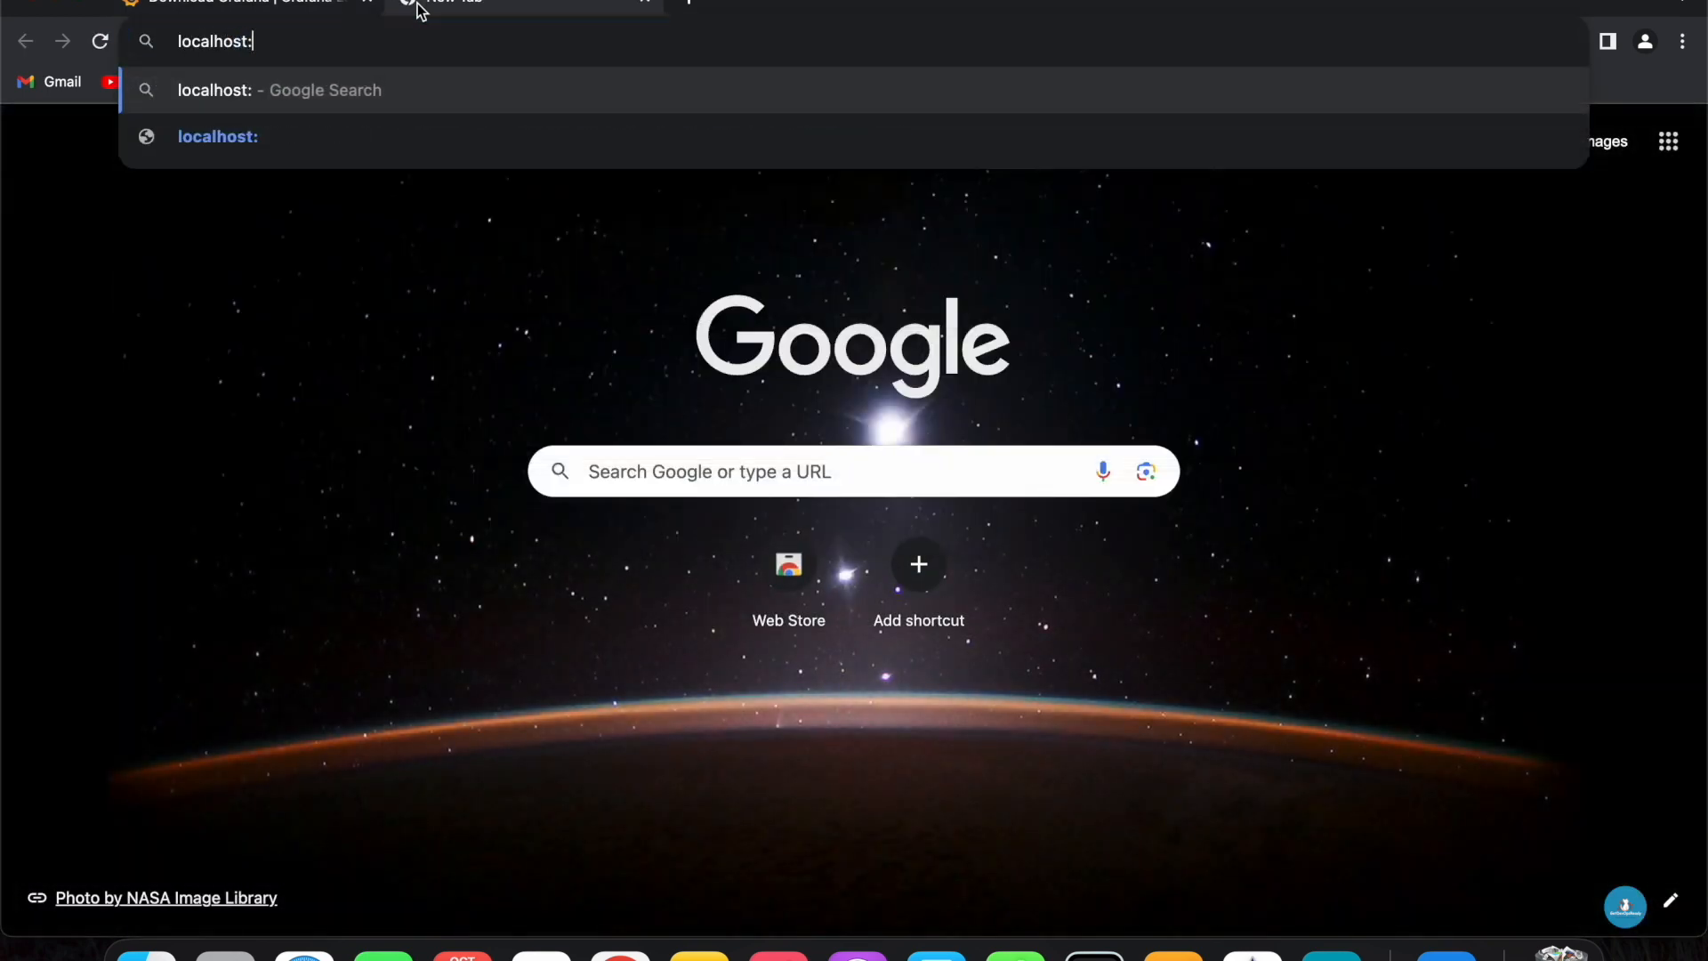
type("3000")
key("Return")
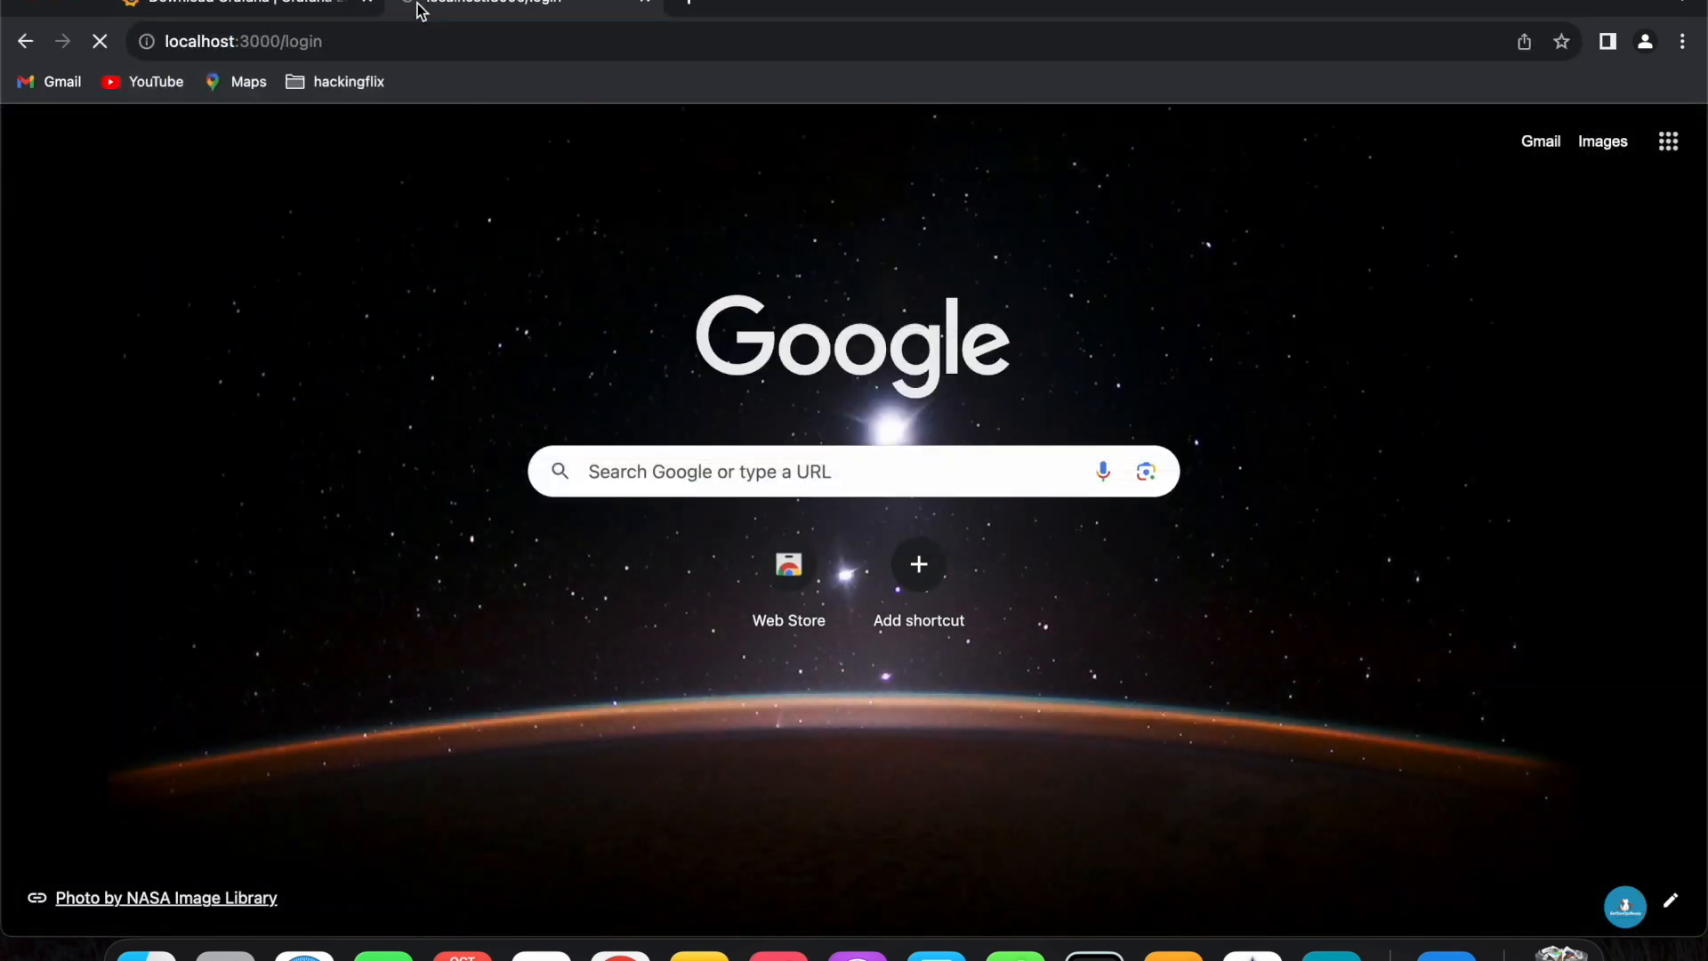
- Sign in to Grafana with the admin username and the default password
type("admin")
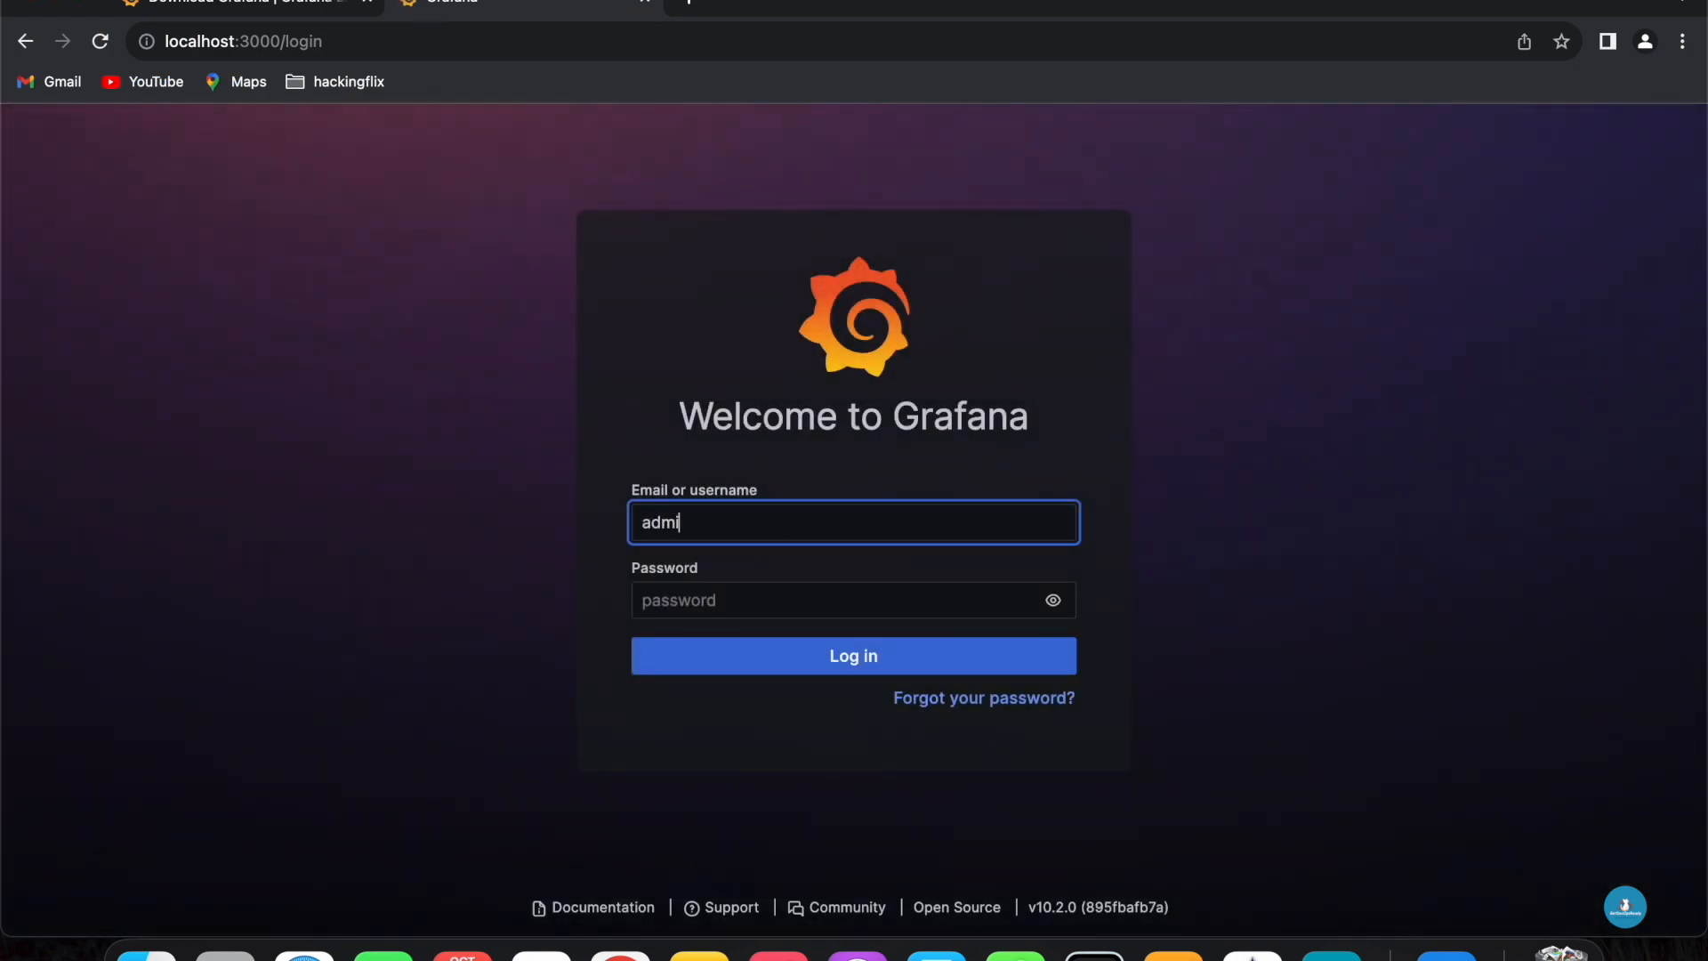
key("Tab")
type("a")
key("Return")
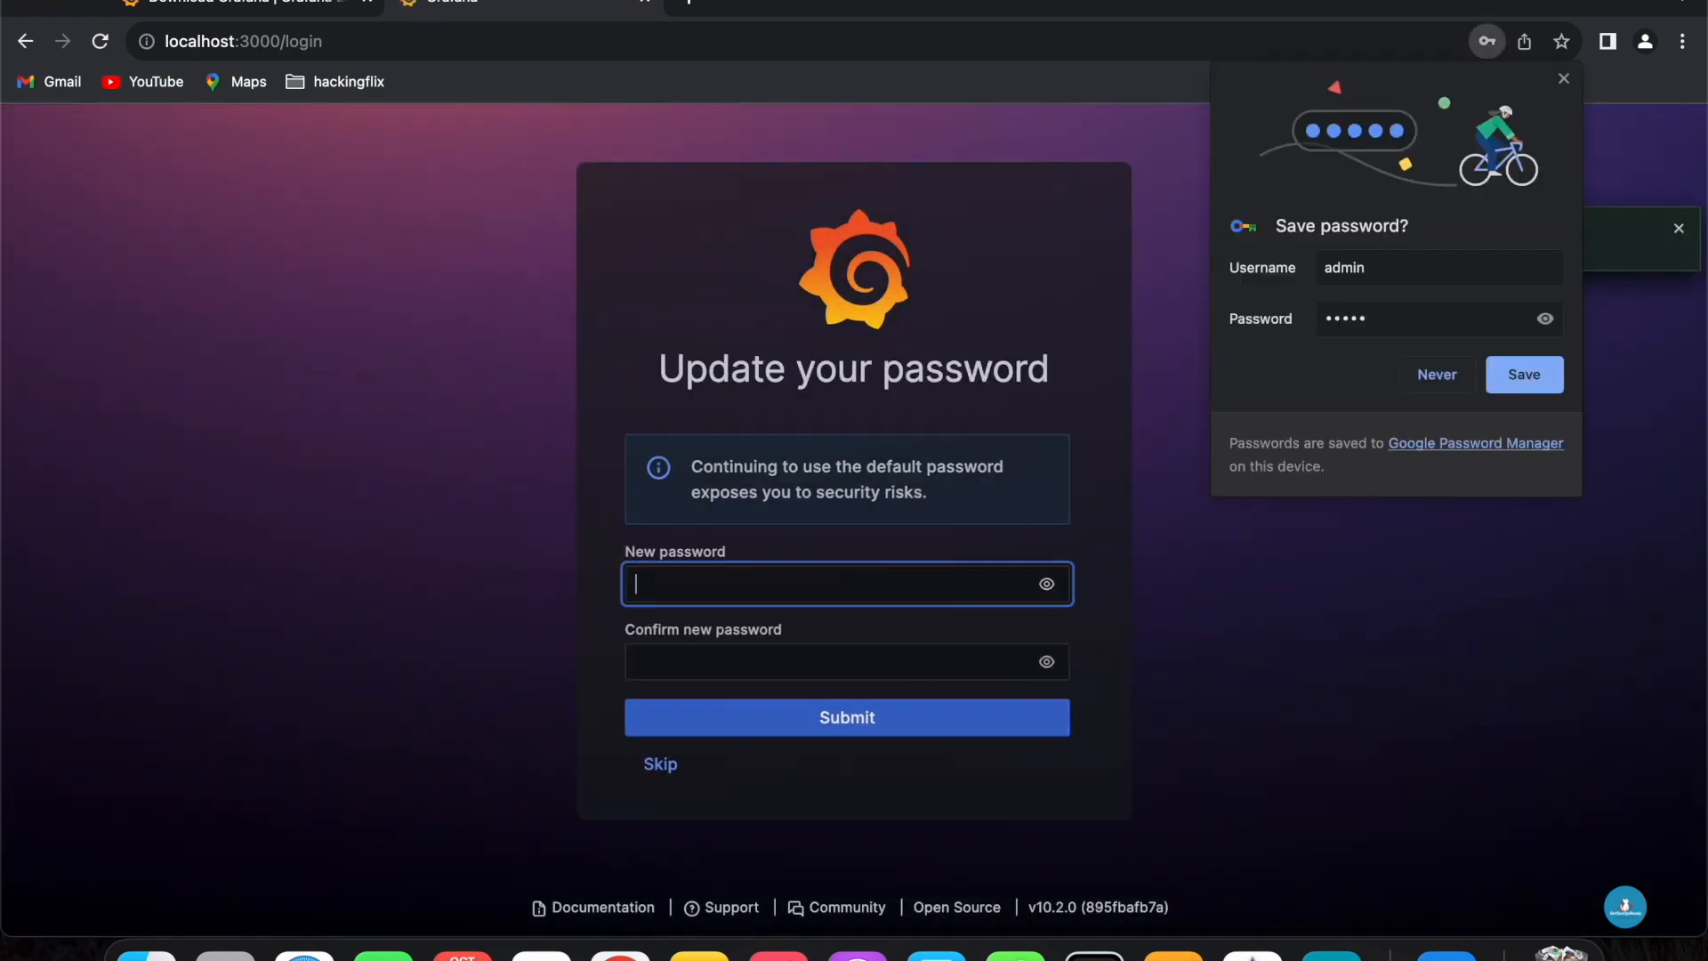
- Enter and confirm a new account password, and save it in the browser's password manager
type("ad")
key("Tab")
type("a")
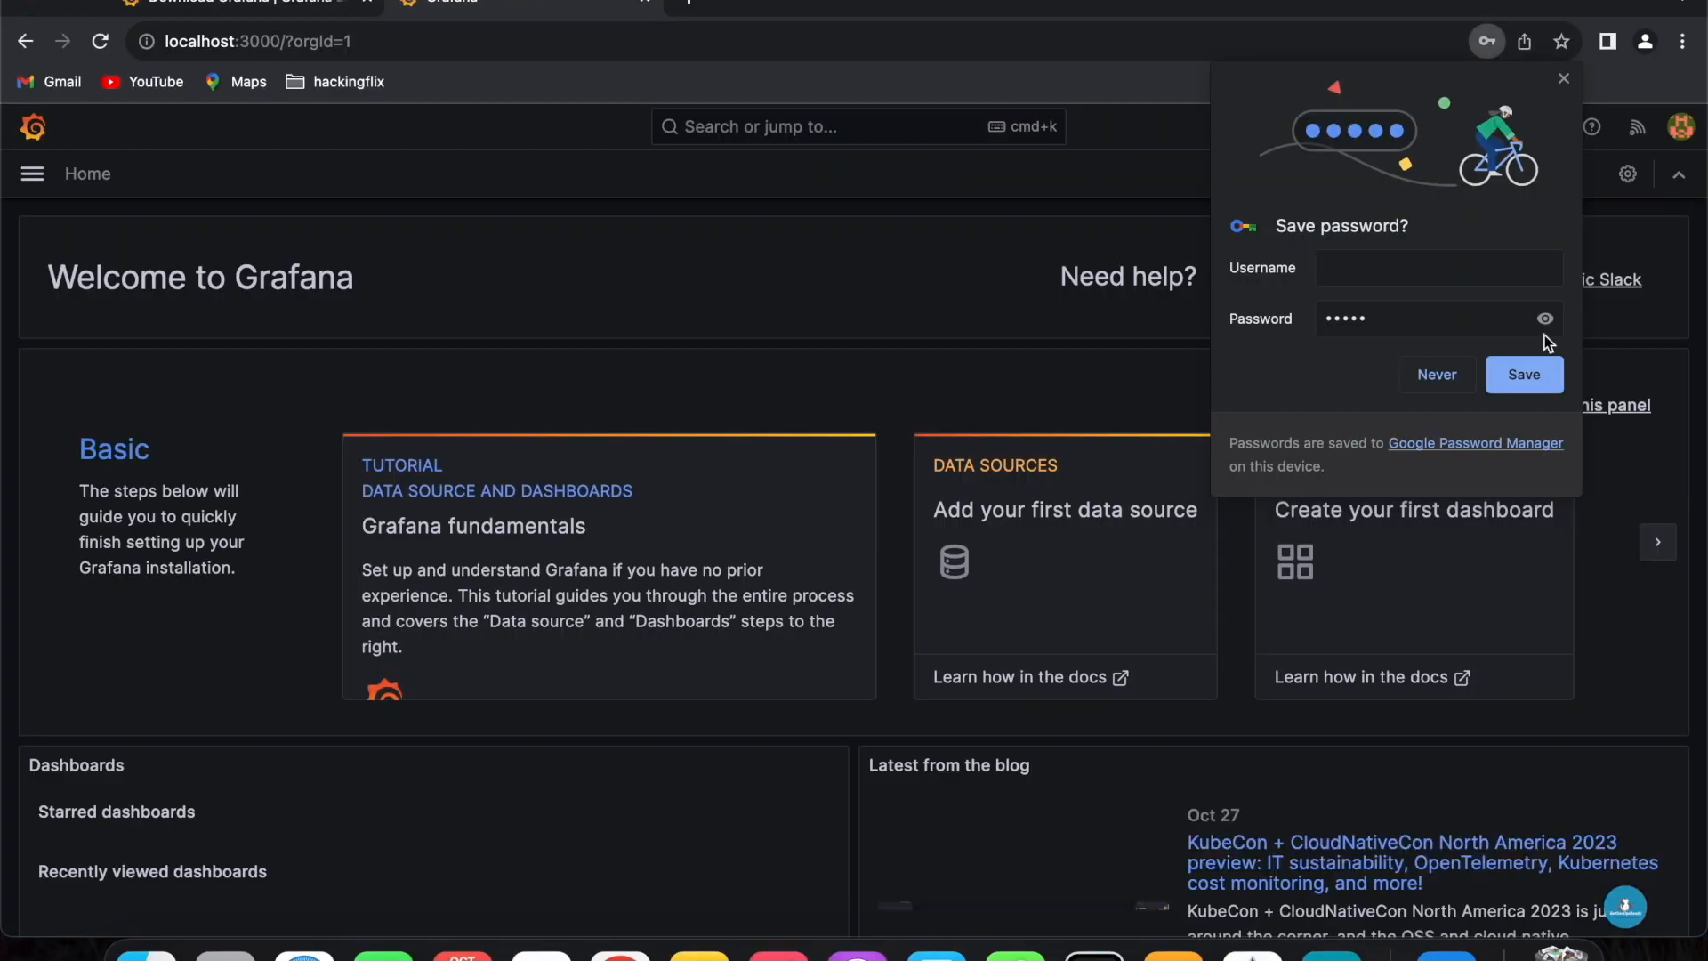
left_click(1523, 370)
- Start adding a first data source and choose Prometheus as its type
scroll(898, 365, "down", 1)
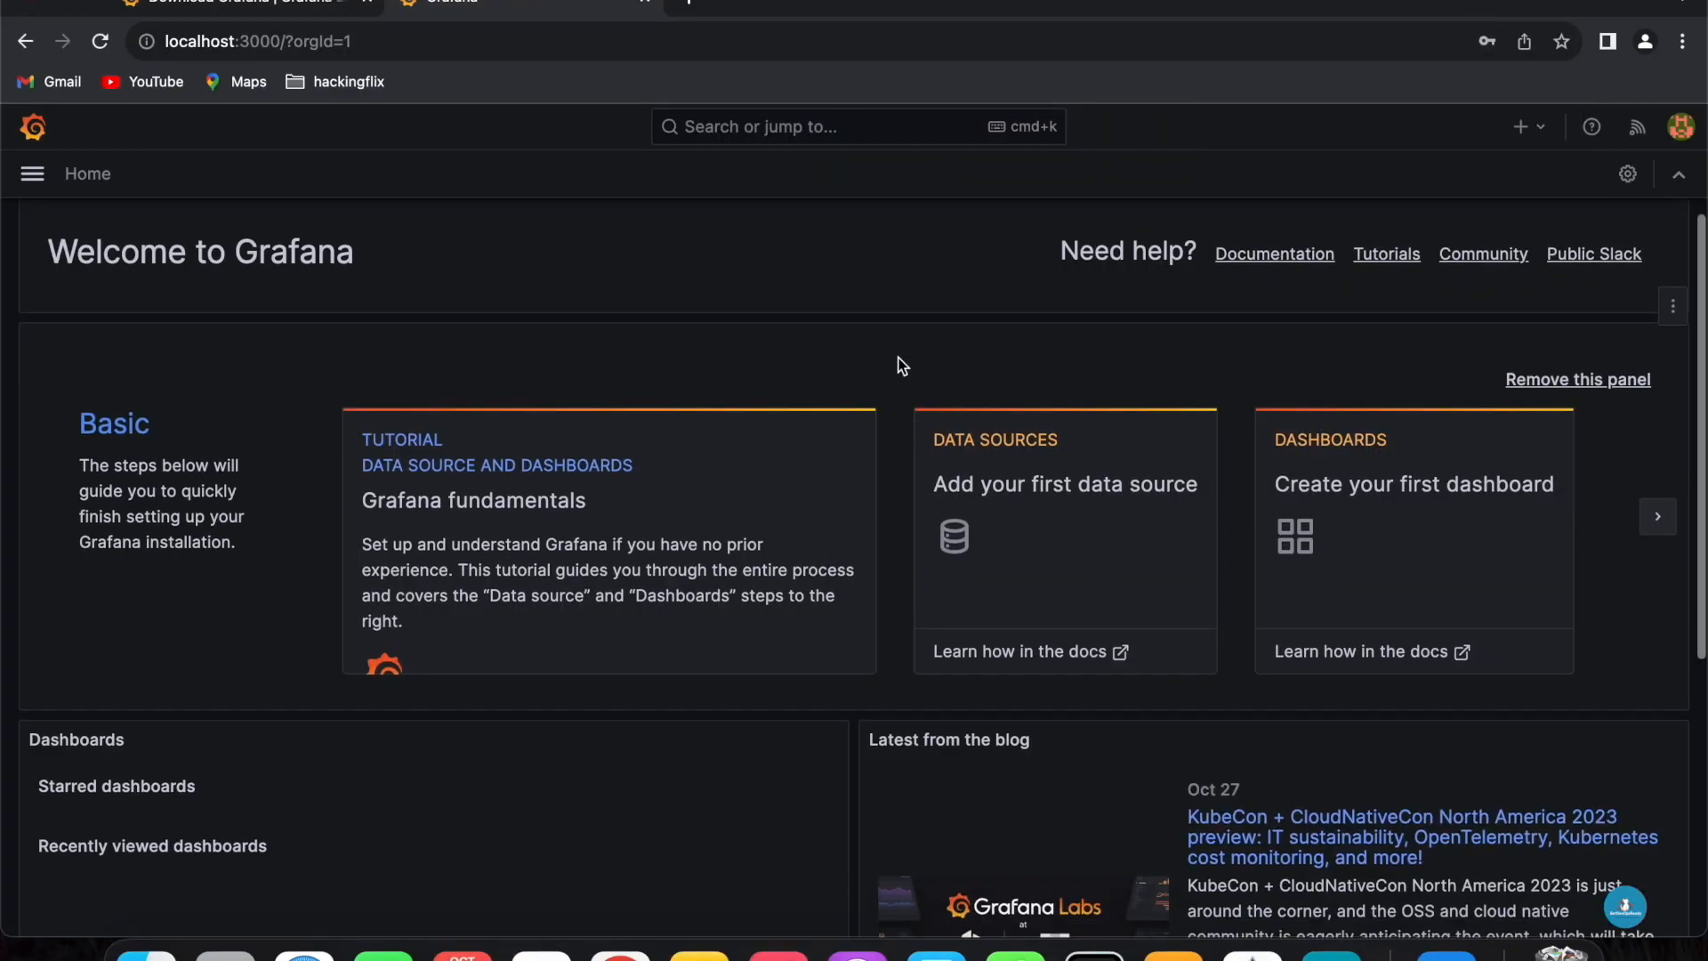
left_click(1040, 450)
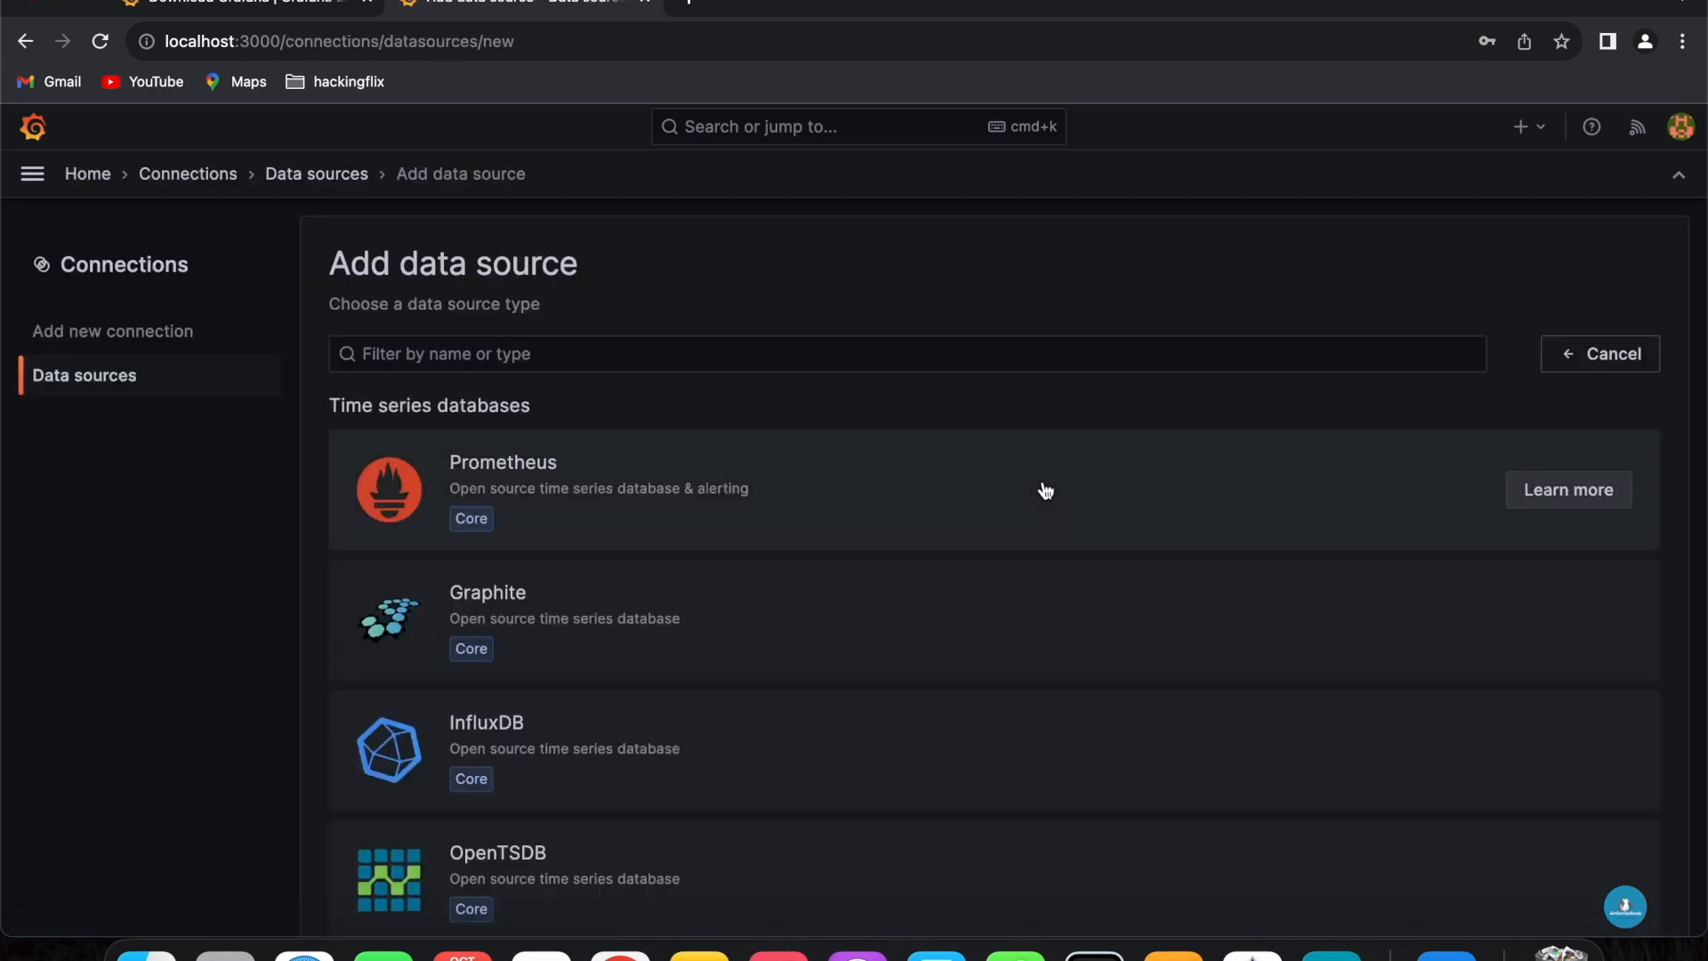
left_click(531, 469)
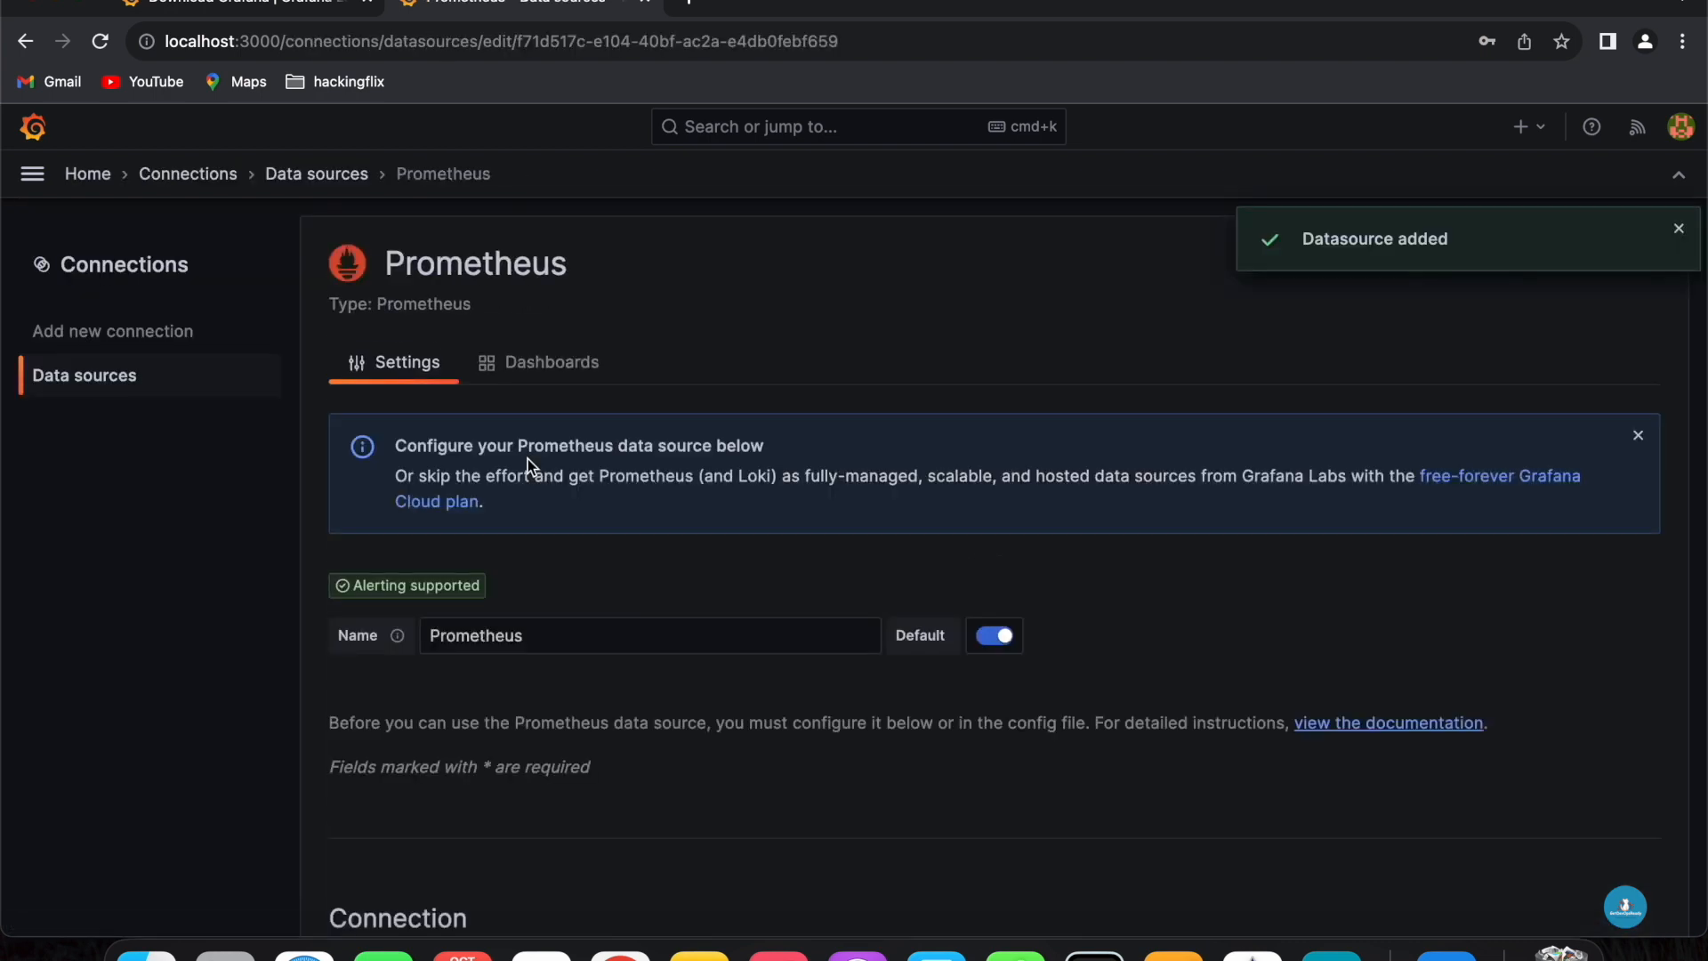
scroll(526, 458, "down", 3)
double_click(475, 387)
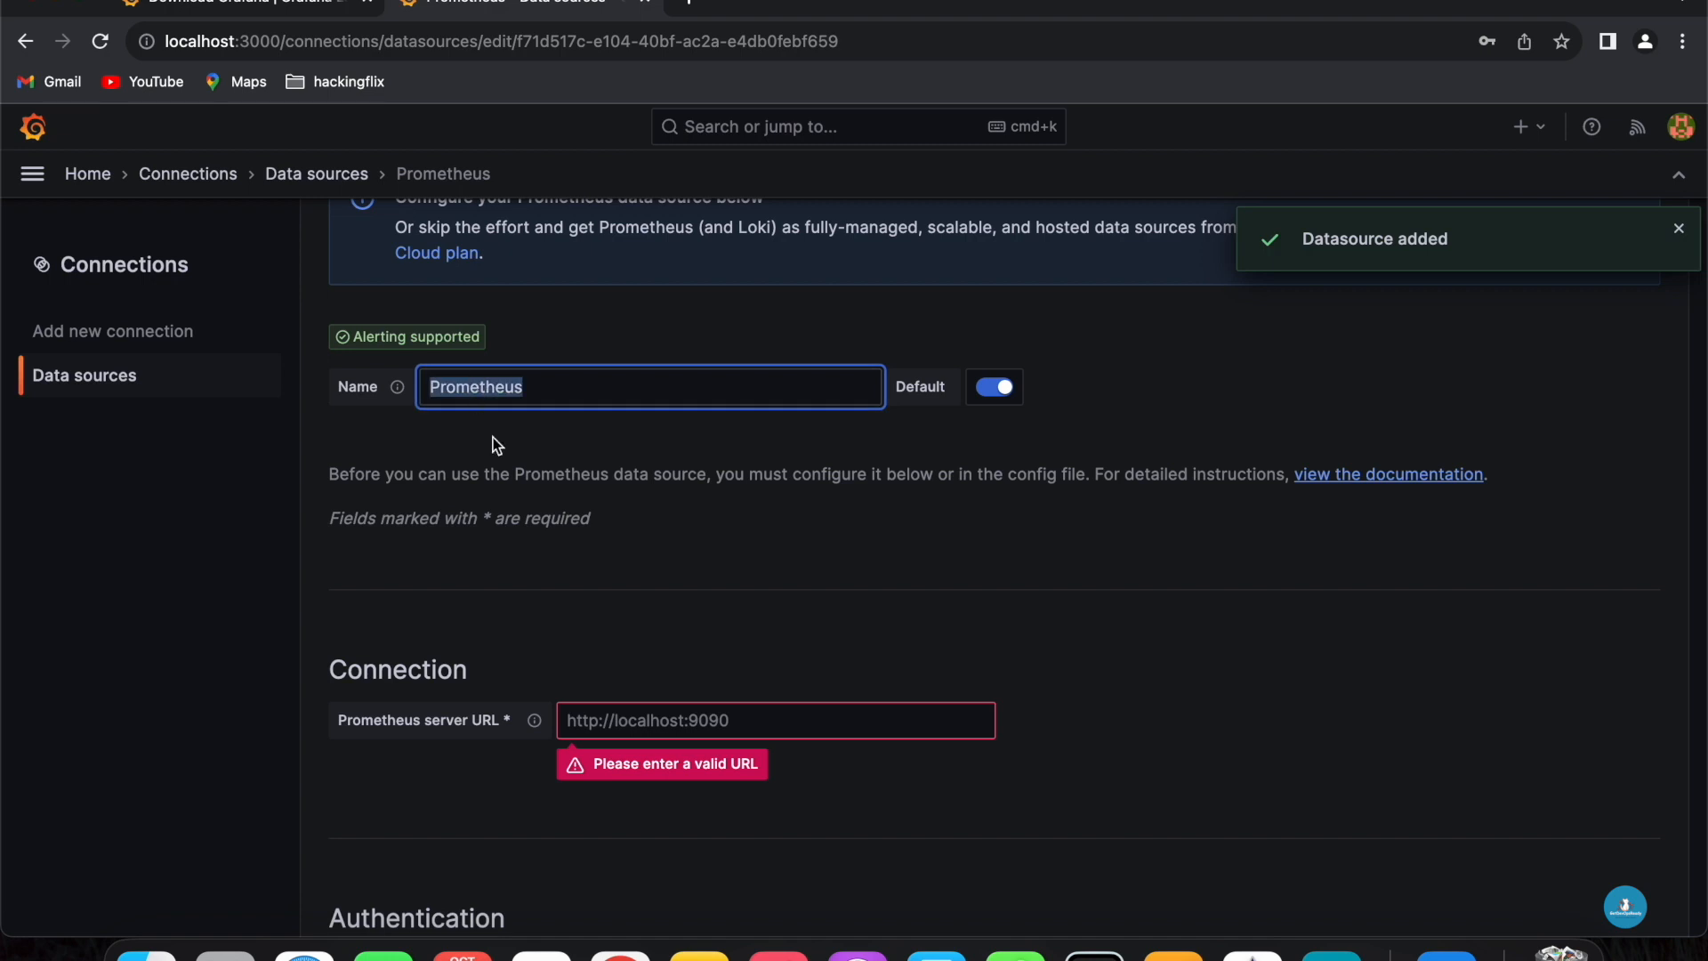
scroll(507, 480, "down", 3)
left_click(569, 518)
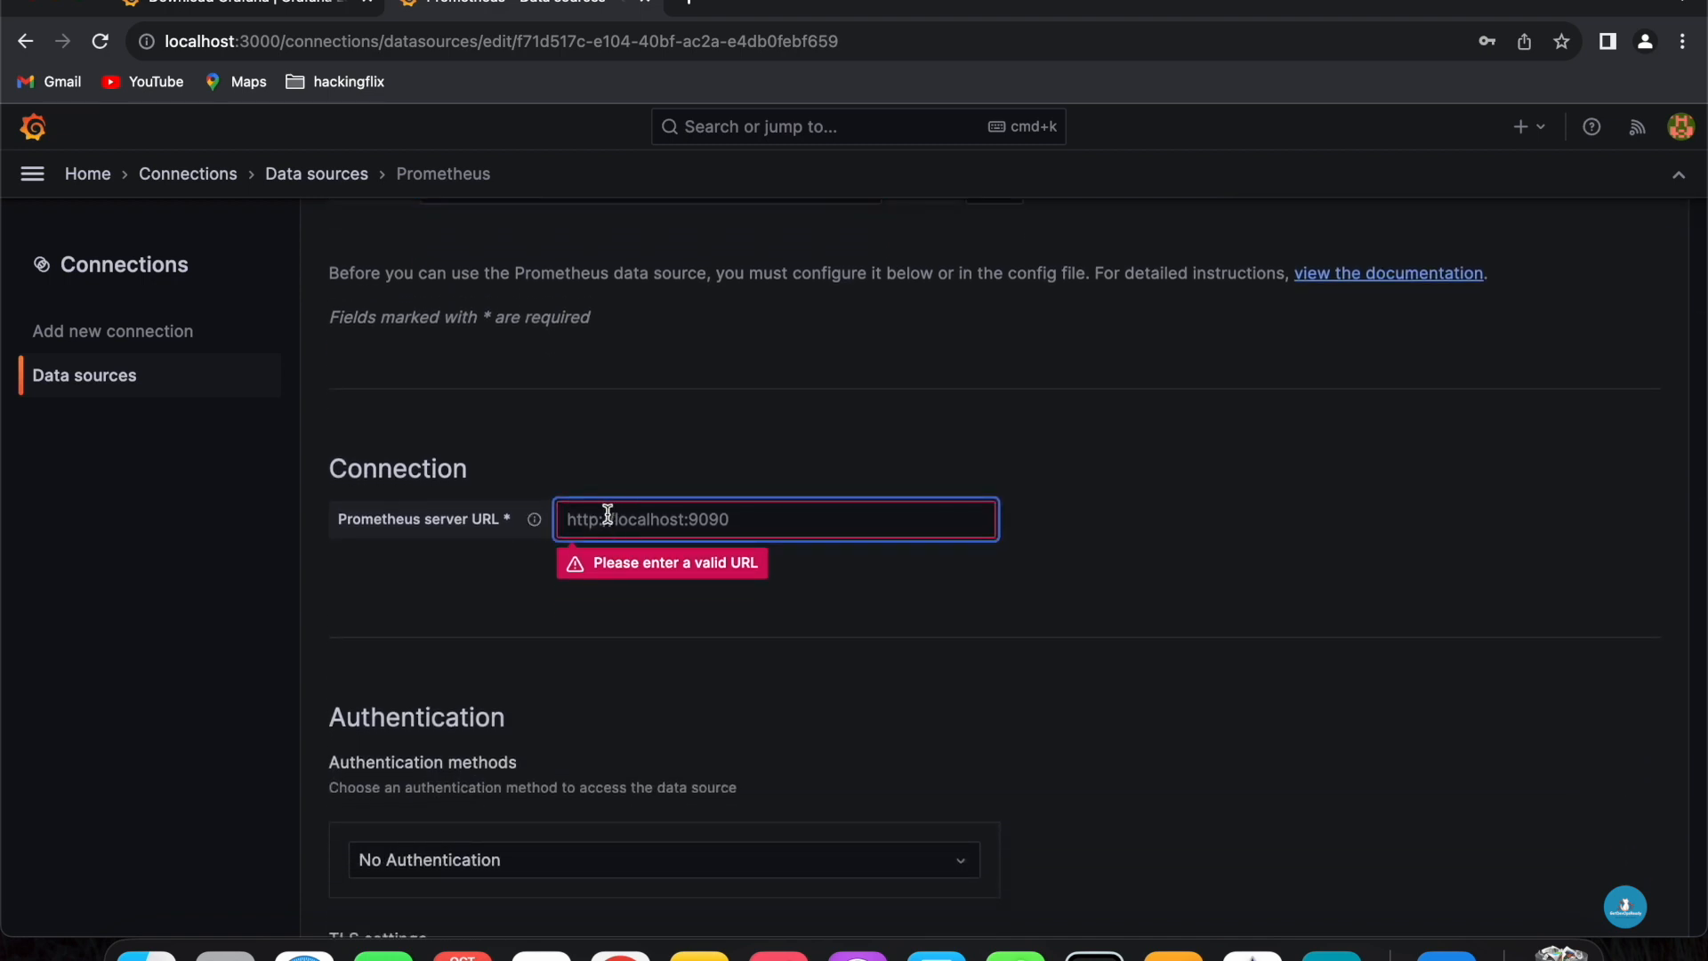
type("http://localhost:9090")
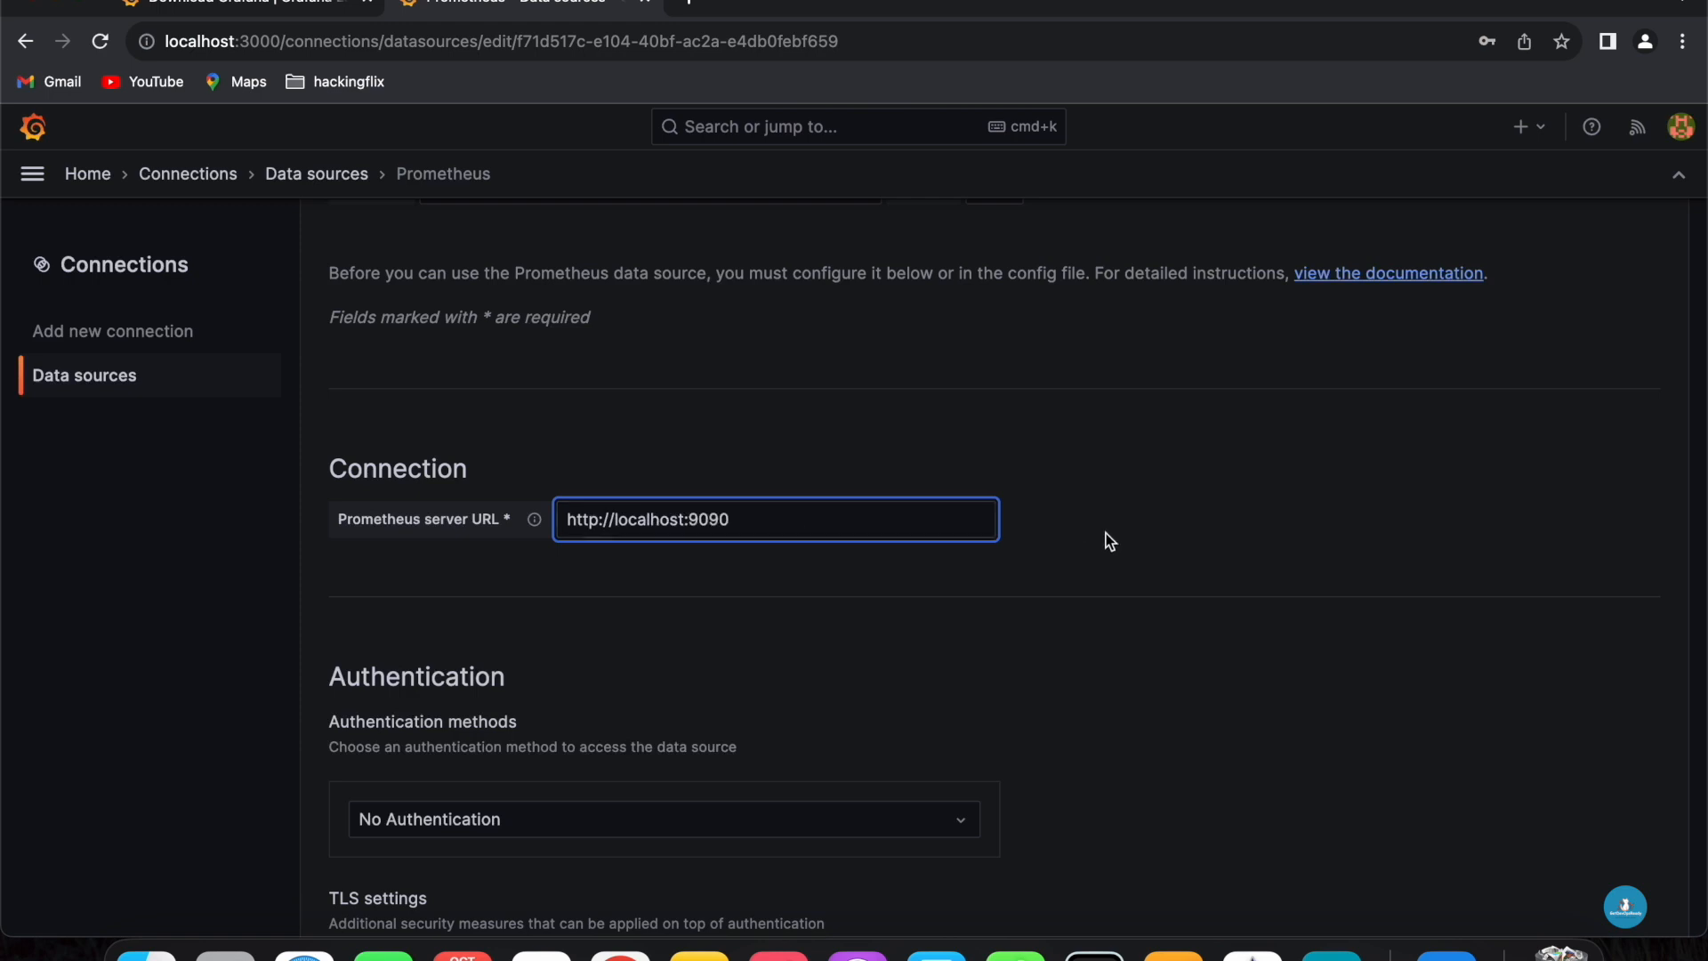
- Save and test the Prometheus data source, then examine the returned error message
left_click(1108, 540)
scroll(872, 583, "down", 5)
scroll(872, 583, "down", 15)
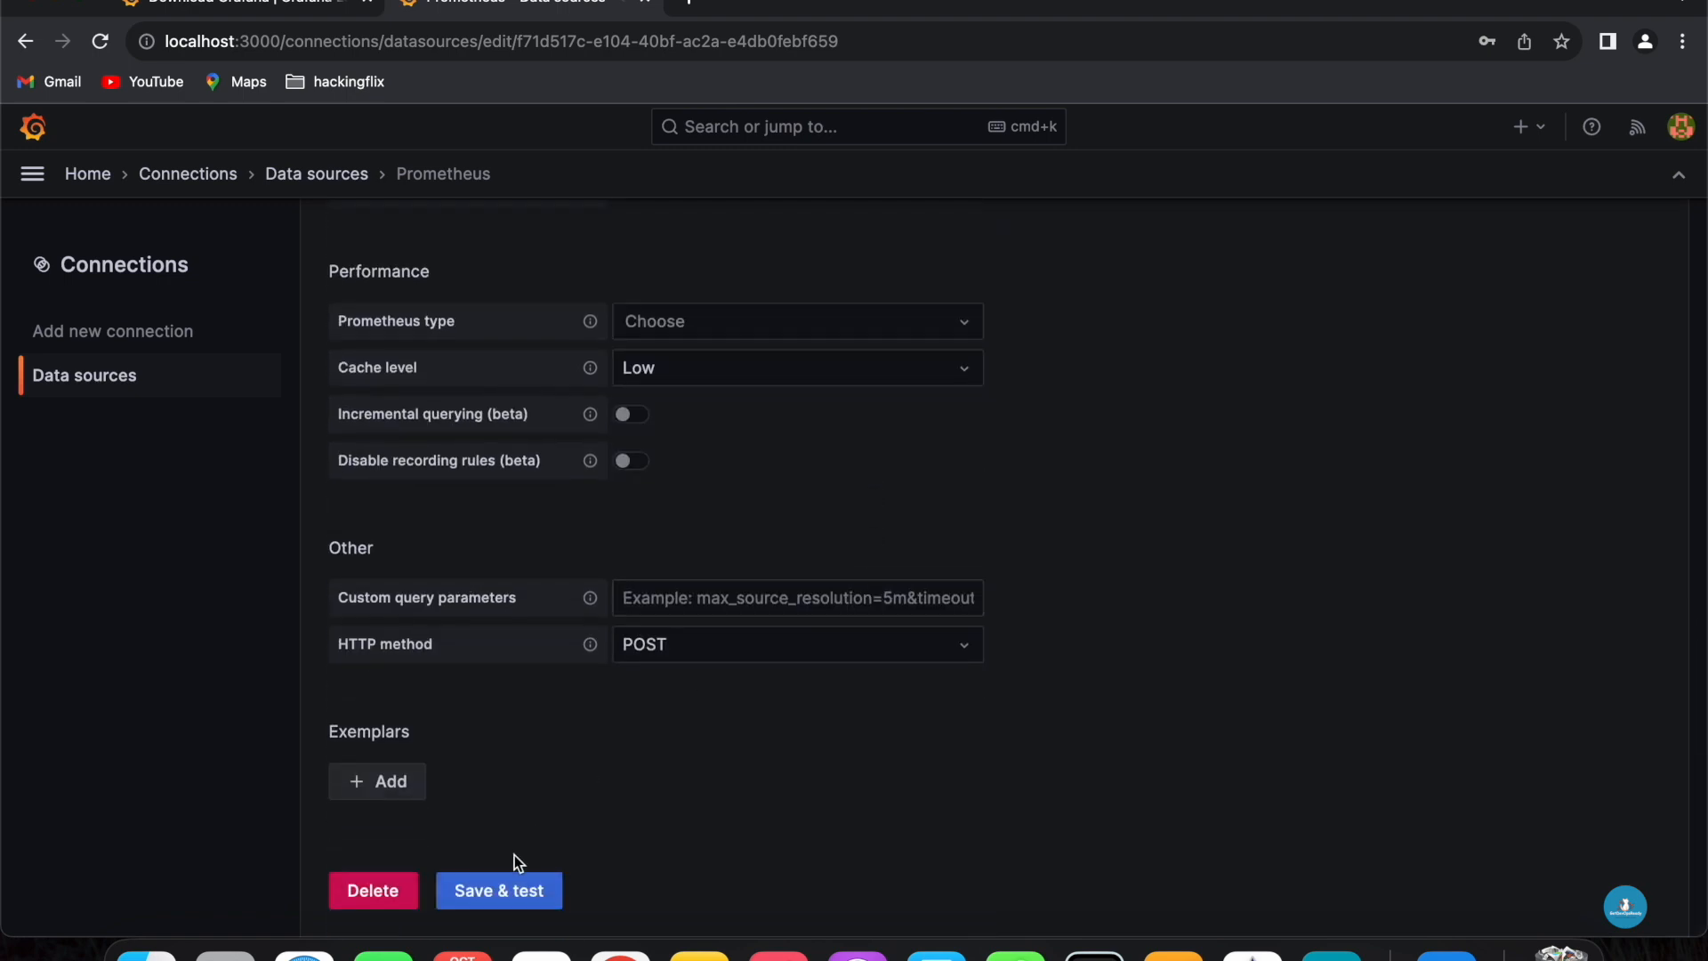
left_click(511, 885)
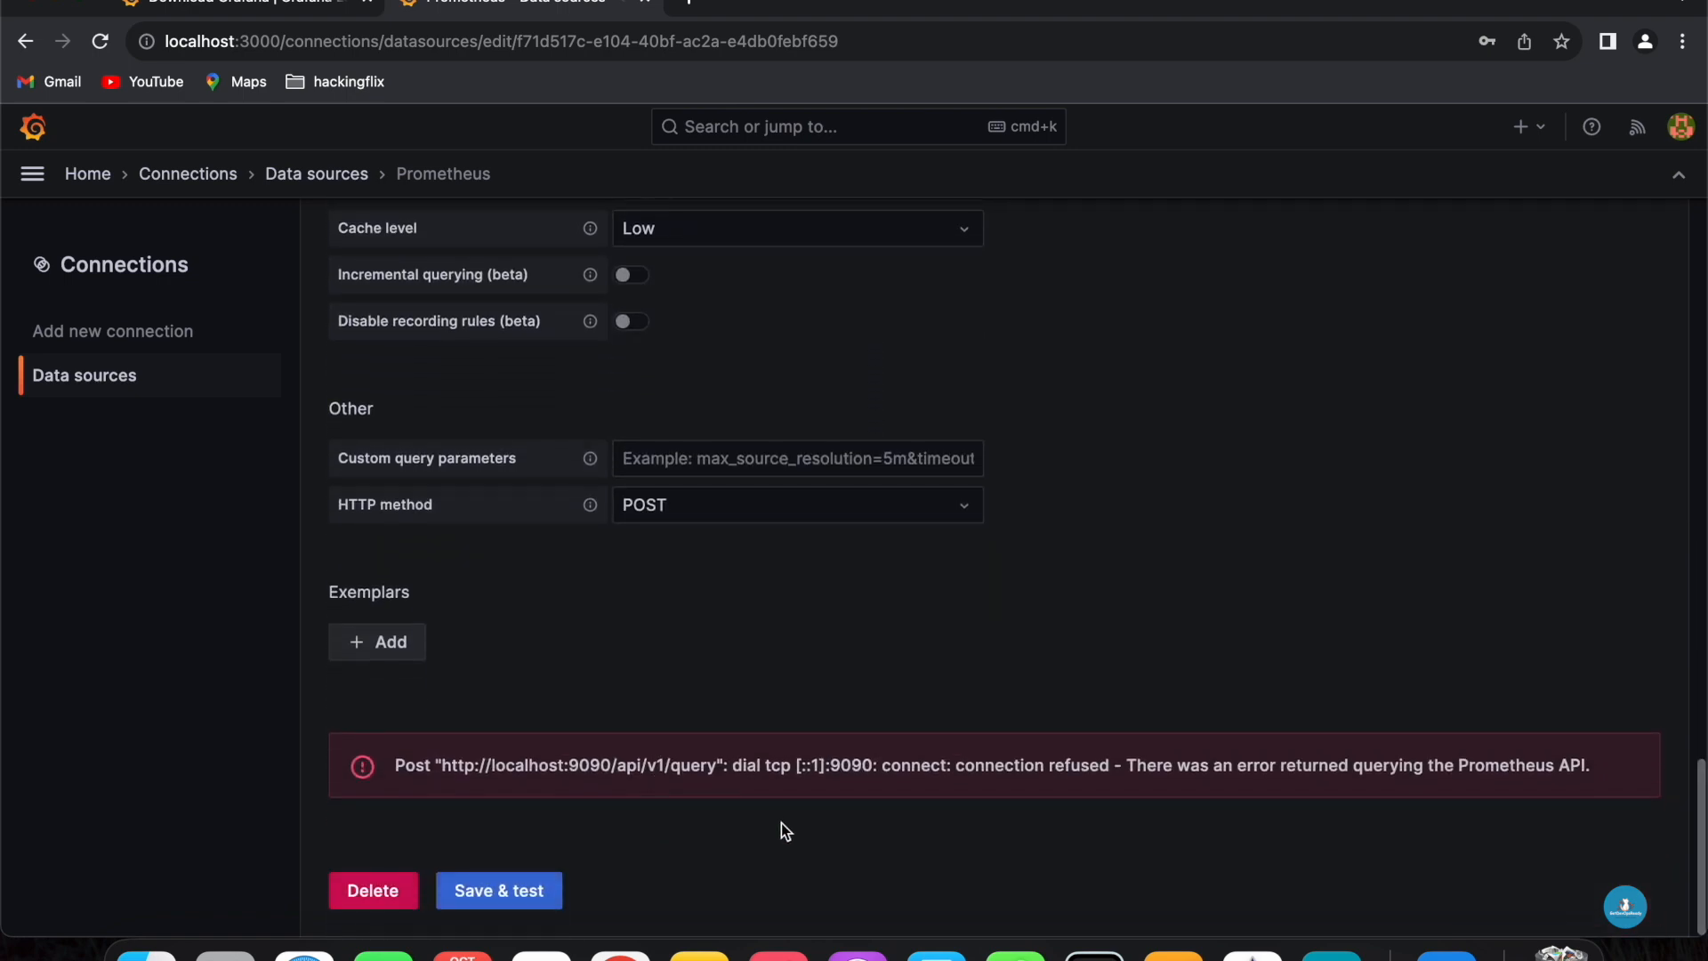
left_click_drag(717, 765, 612, 765)
left_click_drag(1110, 765, 882, 767)
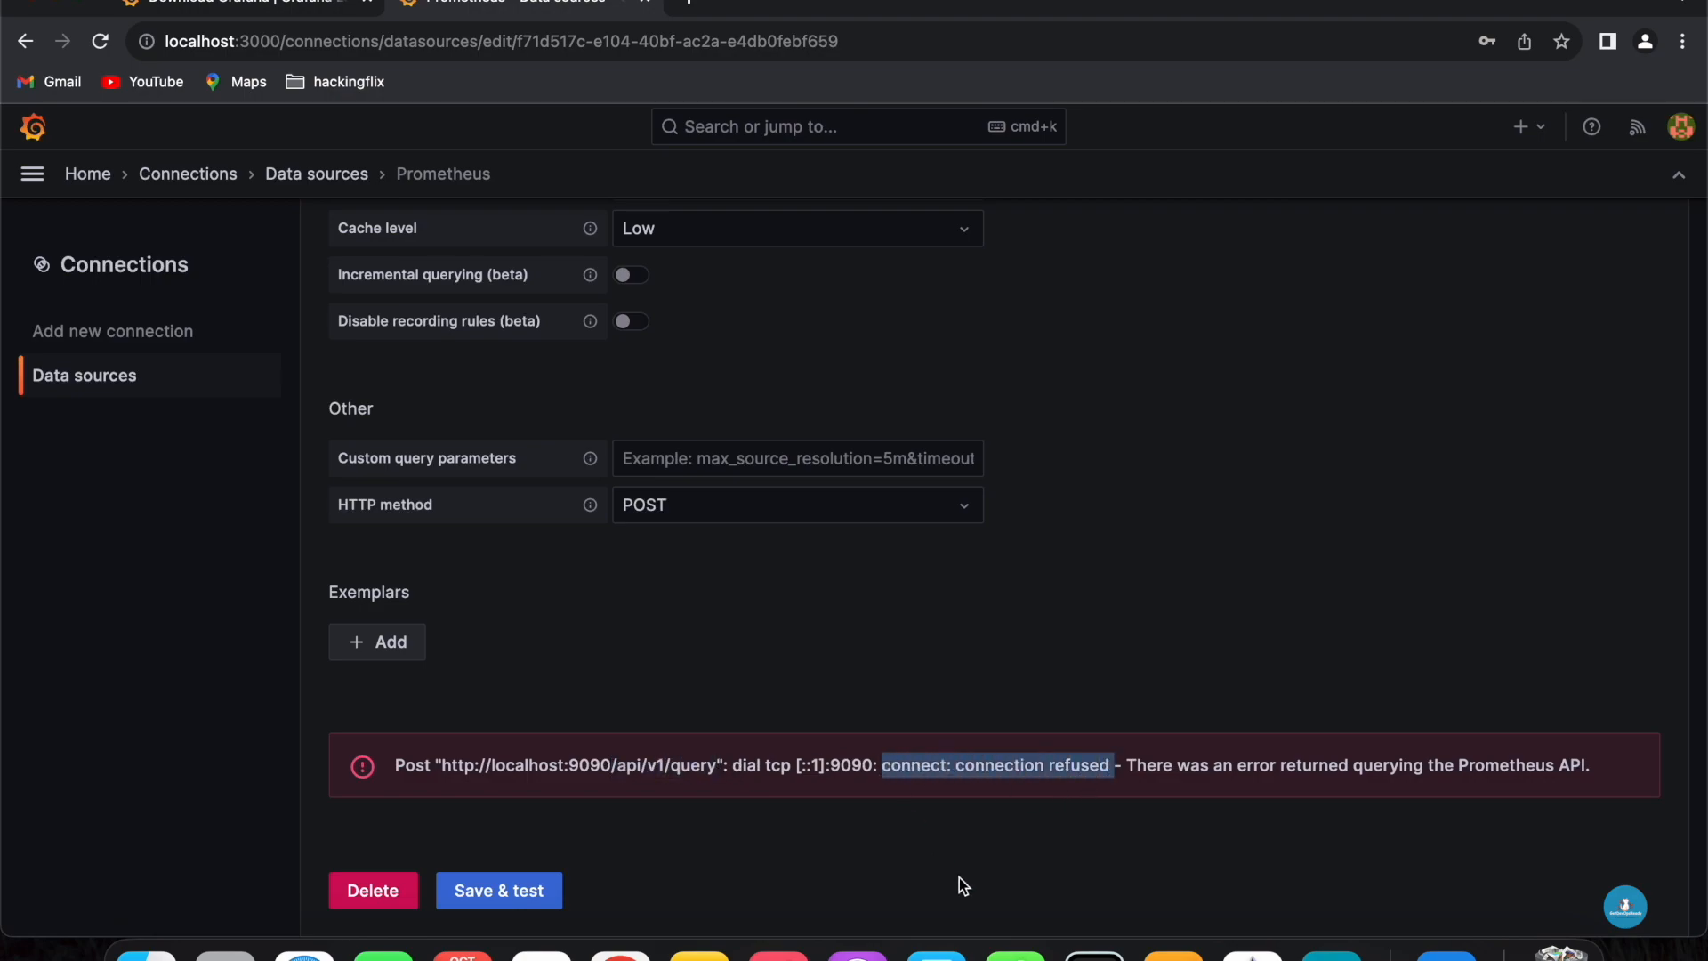
- Open a new terminal tab and move up three levels to the prometheus-ws directory
left_click(1094, 953)
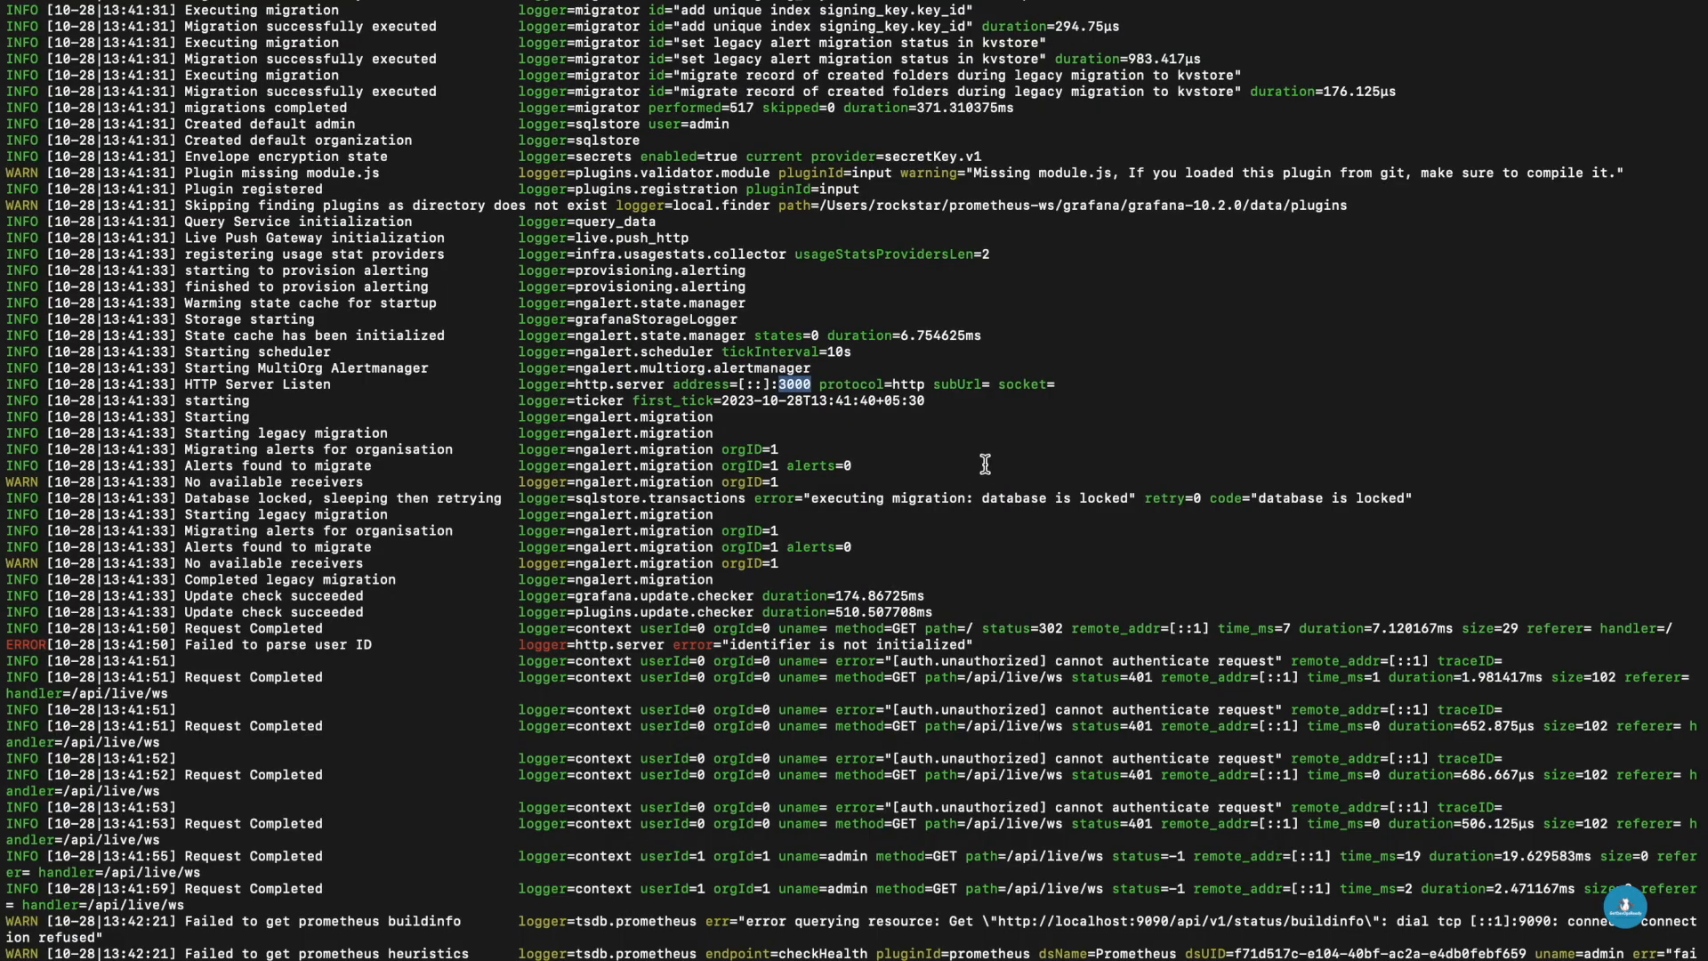
key("super+t")
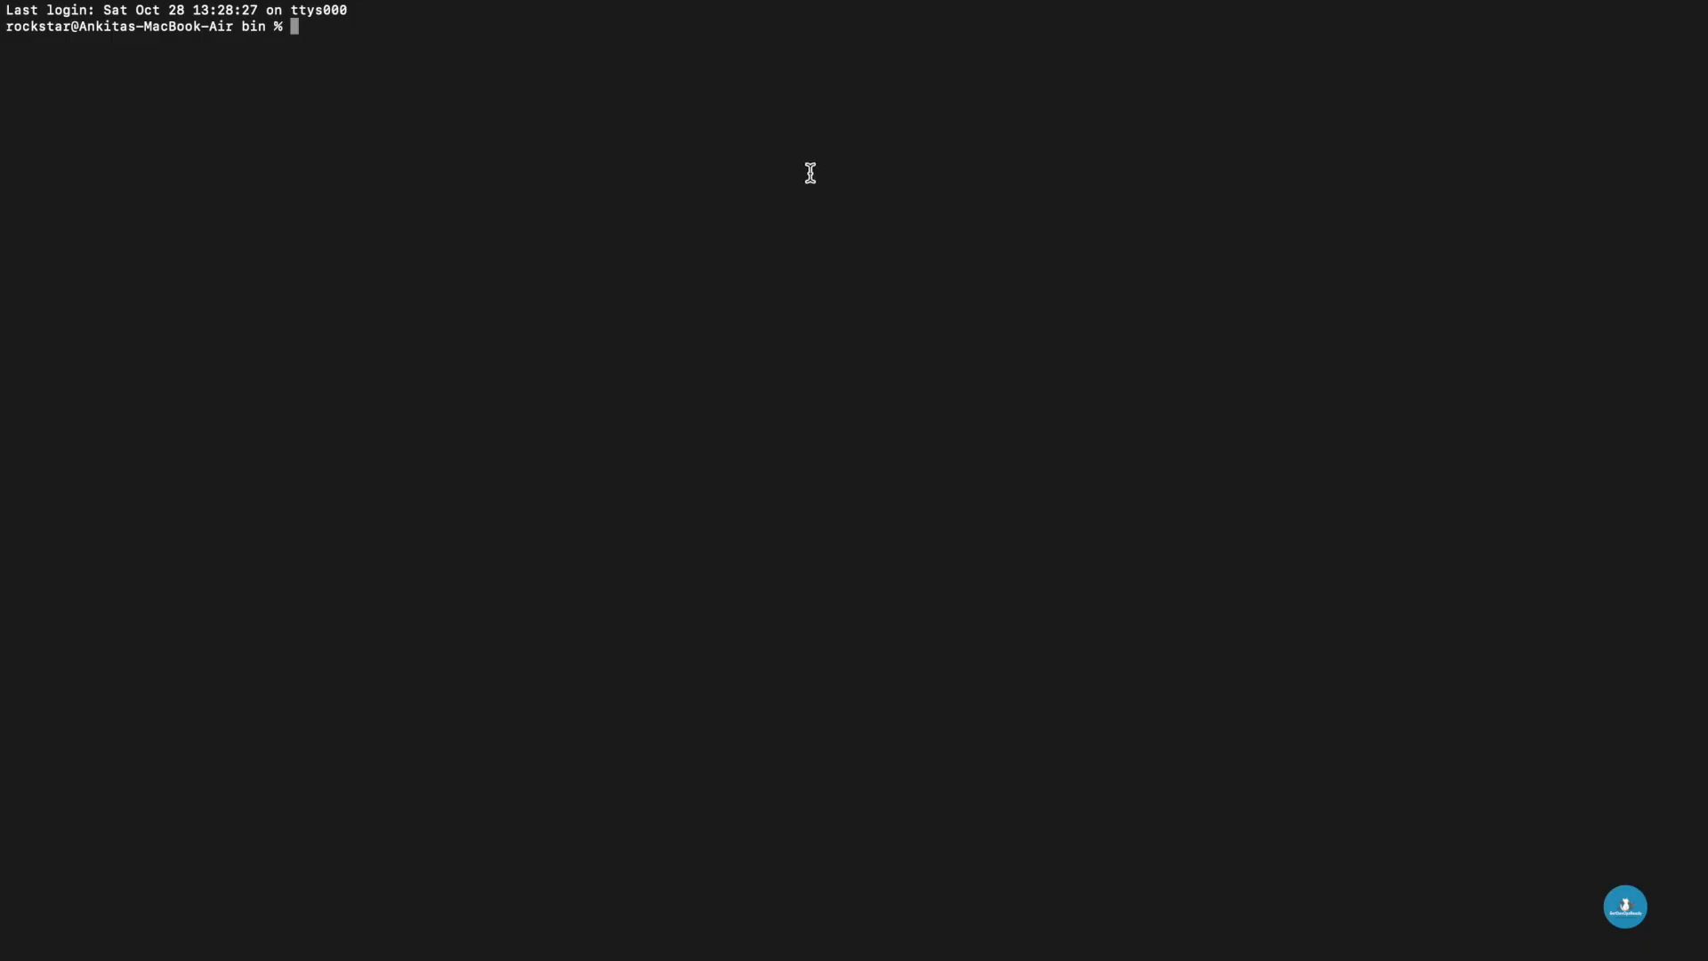
key("Return")
key("Return")
type("cd ../../..")
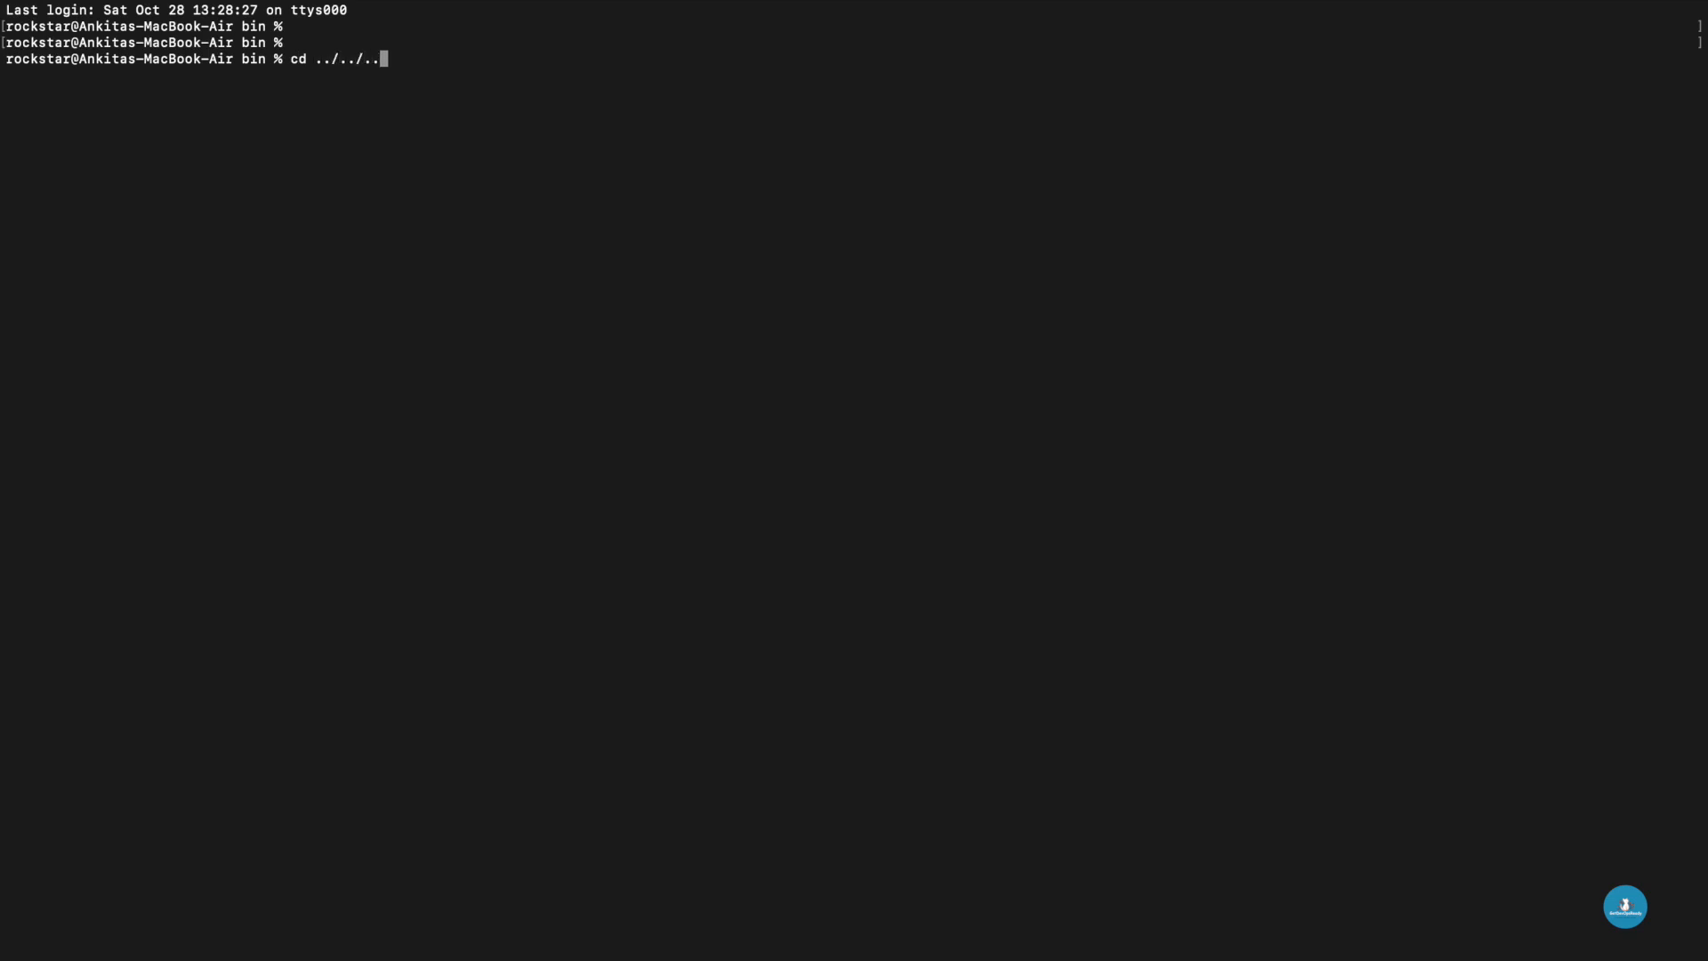
key("Return")
- List the workspace and change into the prometheus-2.48.0-rc.0.darwin-amd64 directory
type("ls -lrt")
key("Return")
type("cd pr")
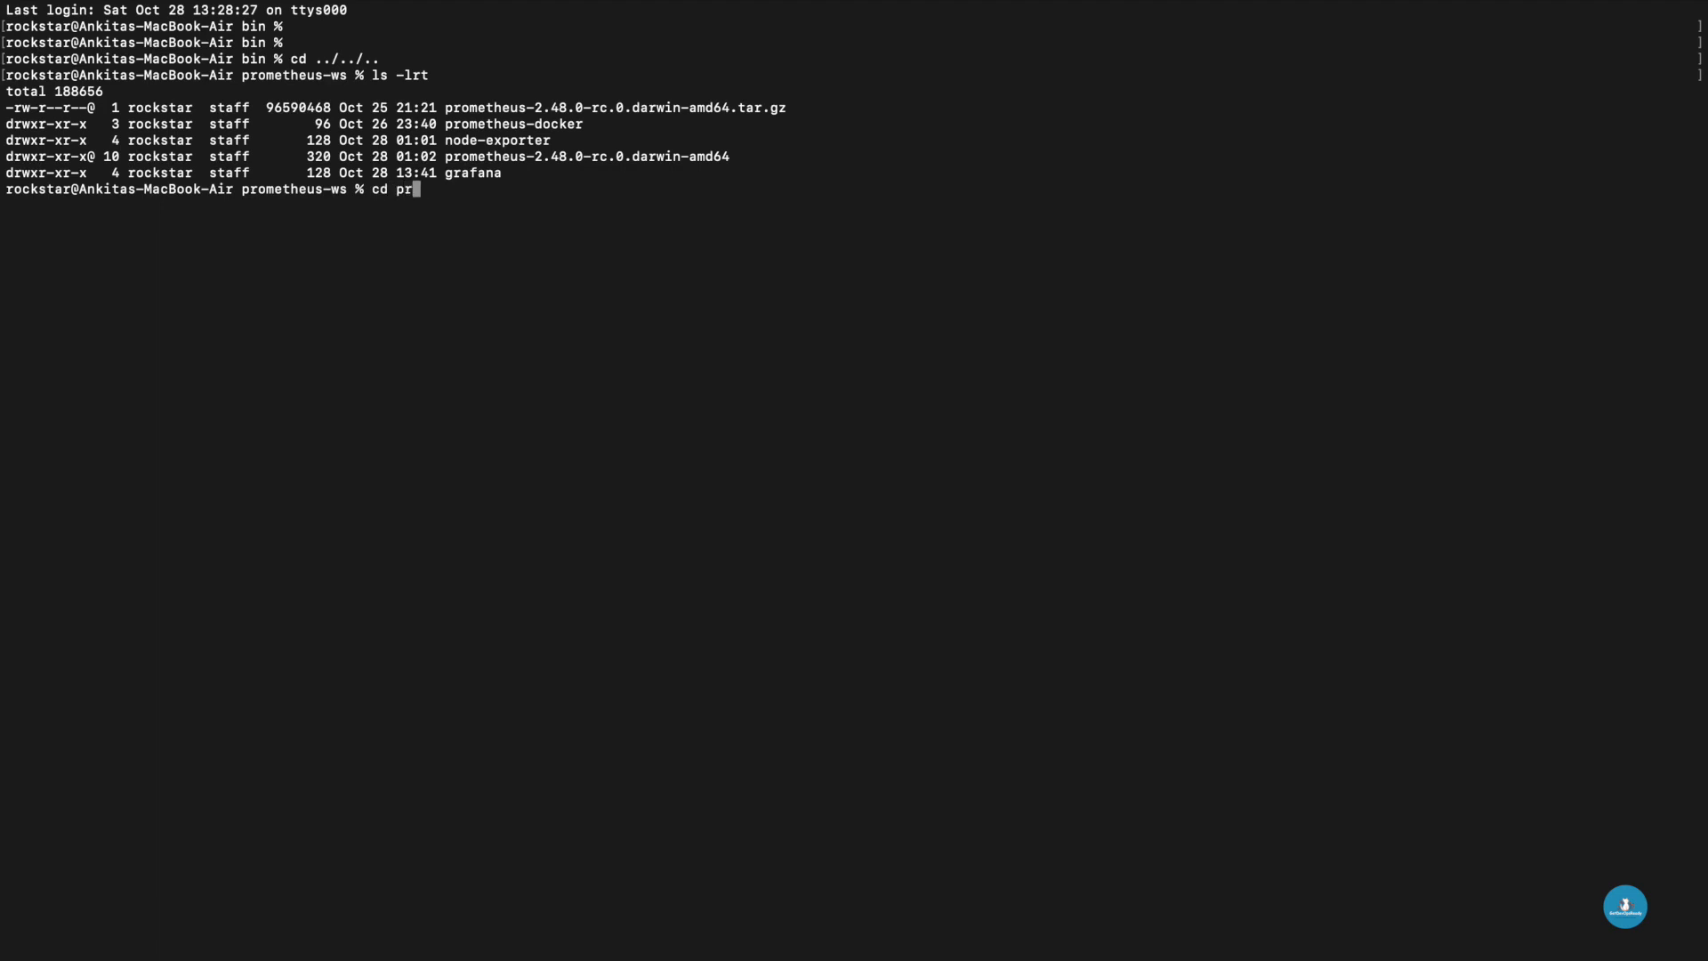
type("ometheus-2")
key("Tab")
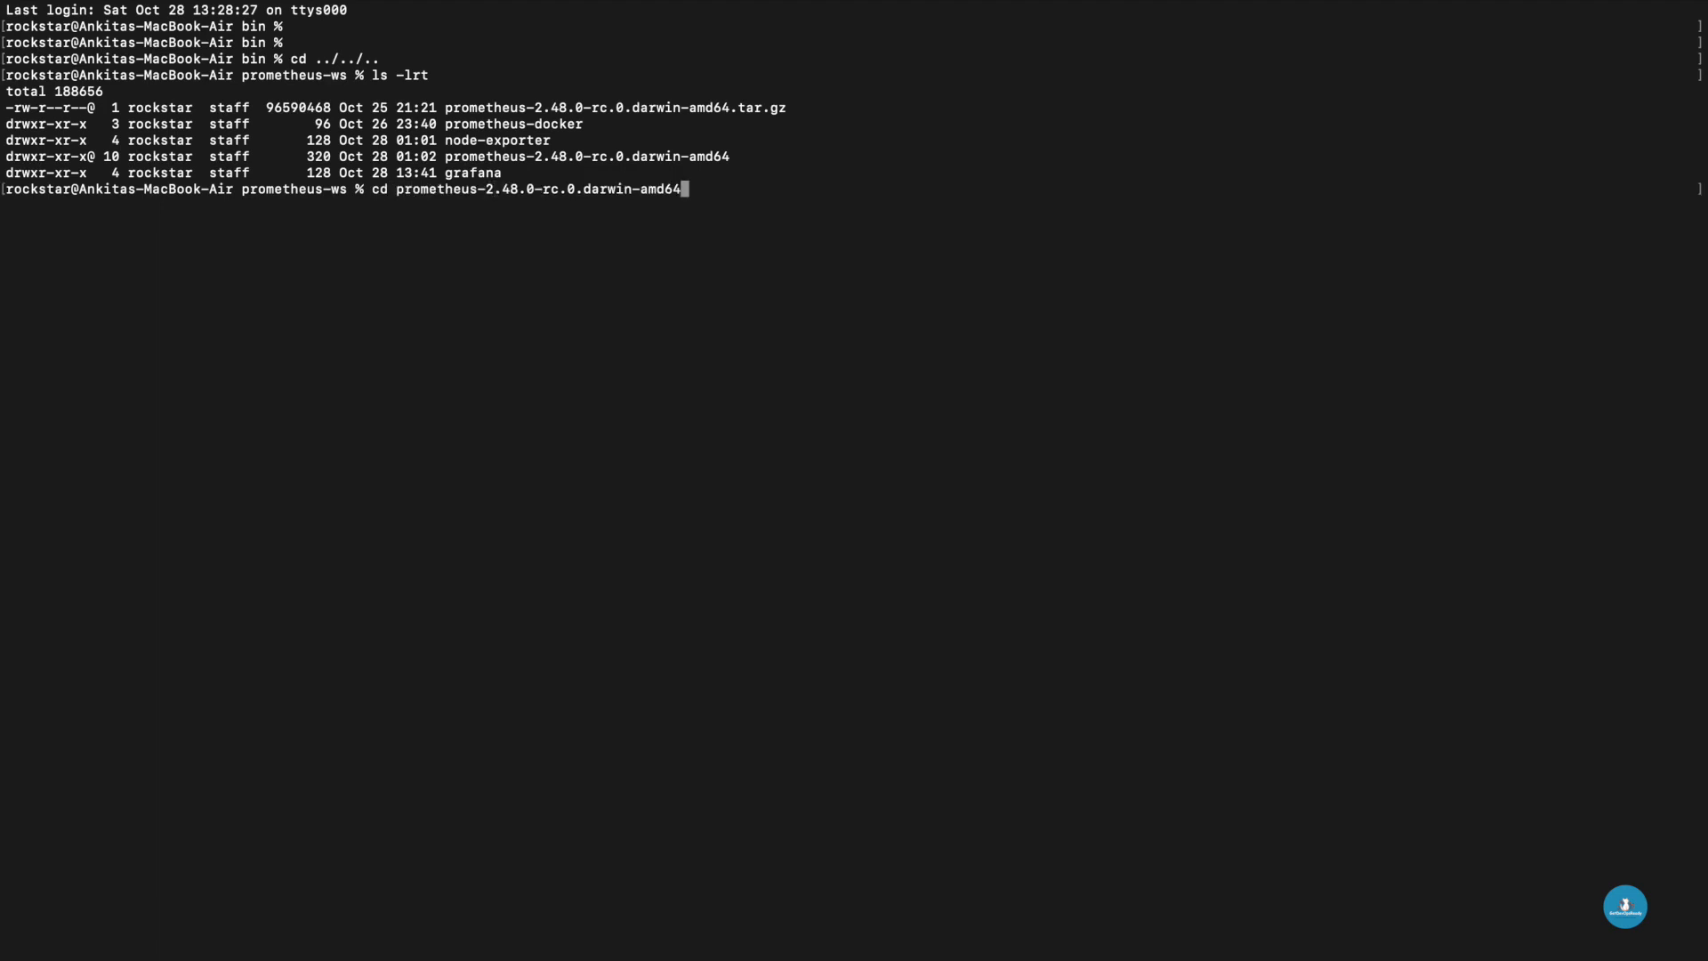
key("Return")
- List the contents of the prometheus-2.48.0-rc.0.darwin-amd64 directory
key("Return")
key("Return")
type("ls -lrt")
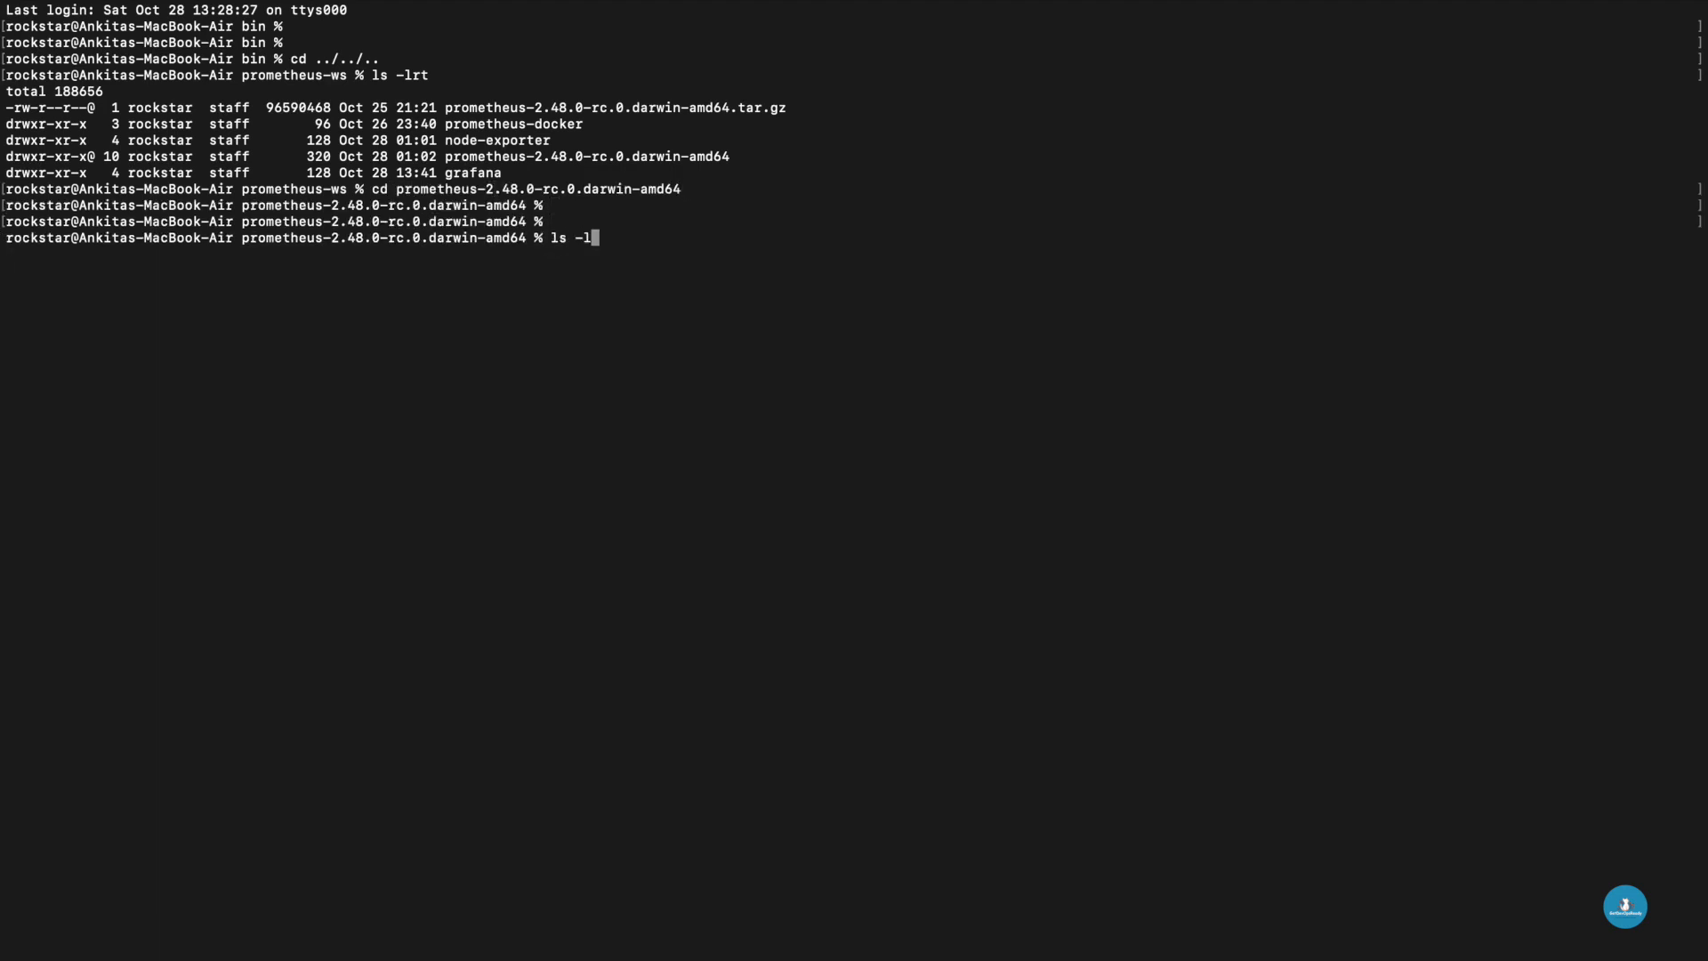
key("Return")
key("Return")
key("Return")
- Start the Prometheus server with the command ./prometheus --config.file=./prometheus.yml
type("./")
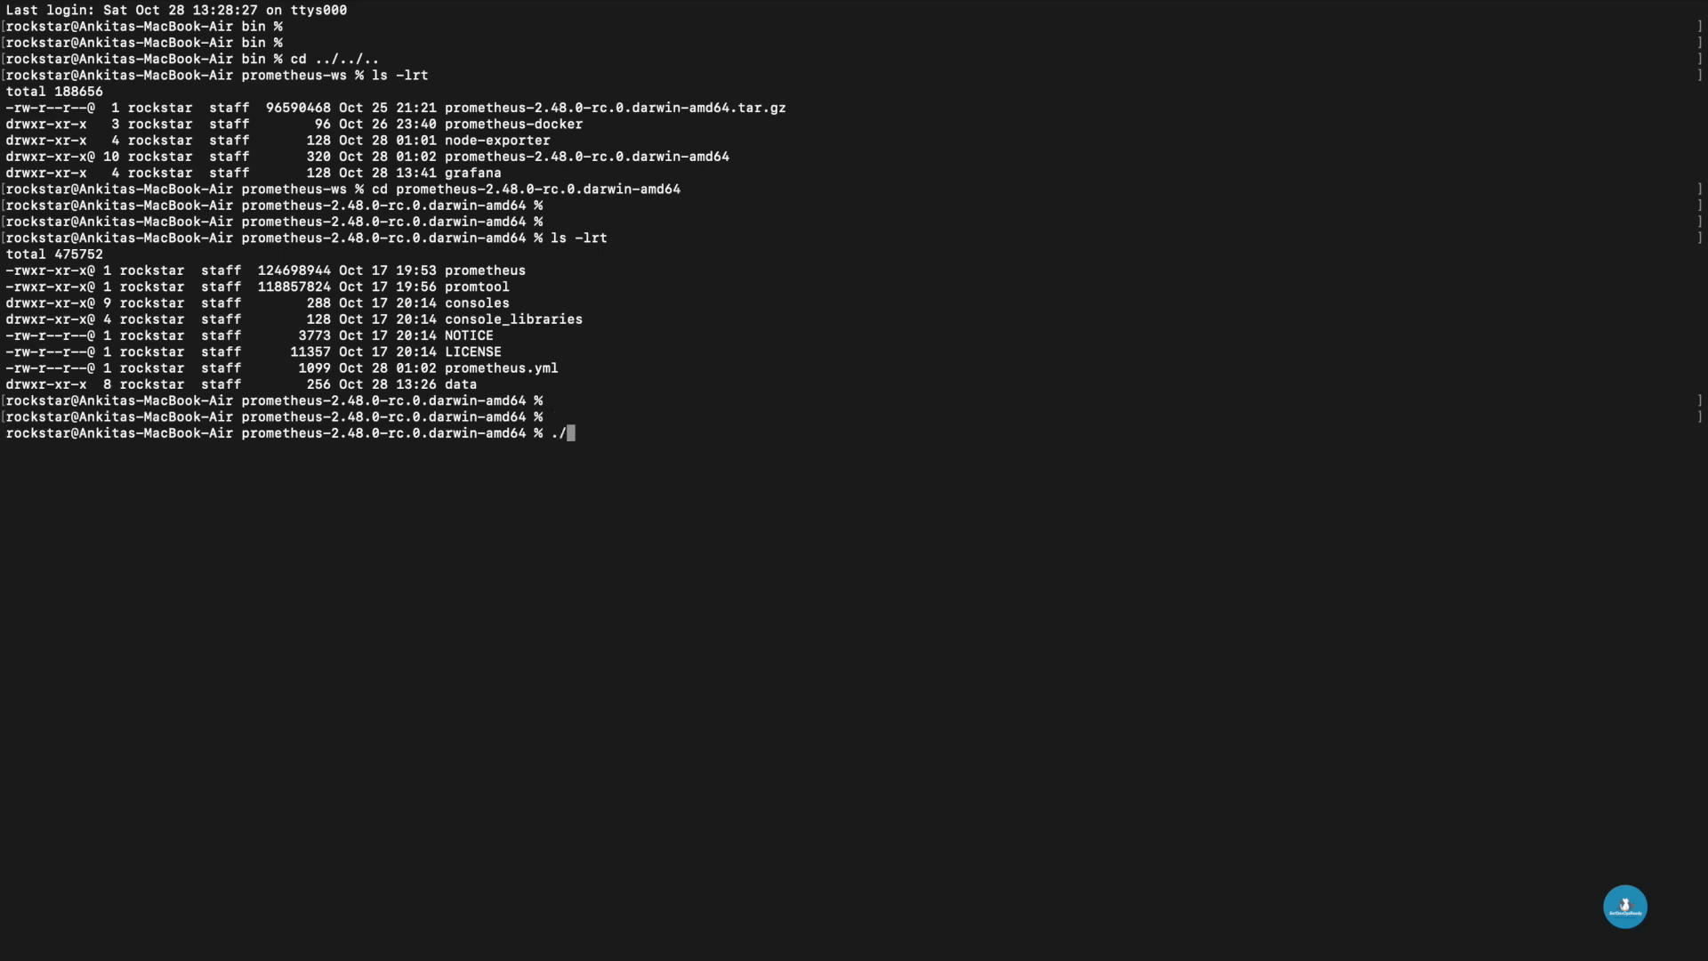
type("p")
key("Tab")
key("Tab")
type("et")
key("Tab")
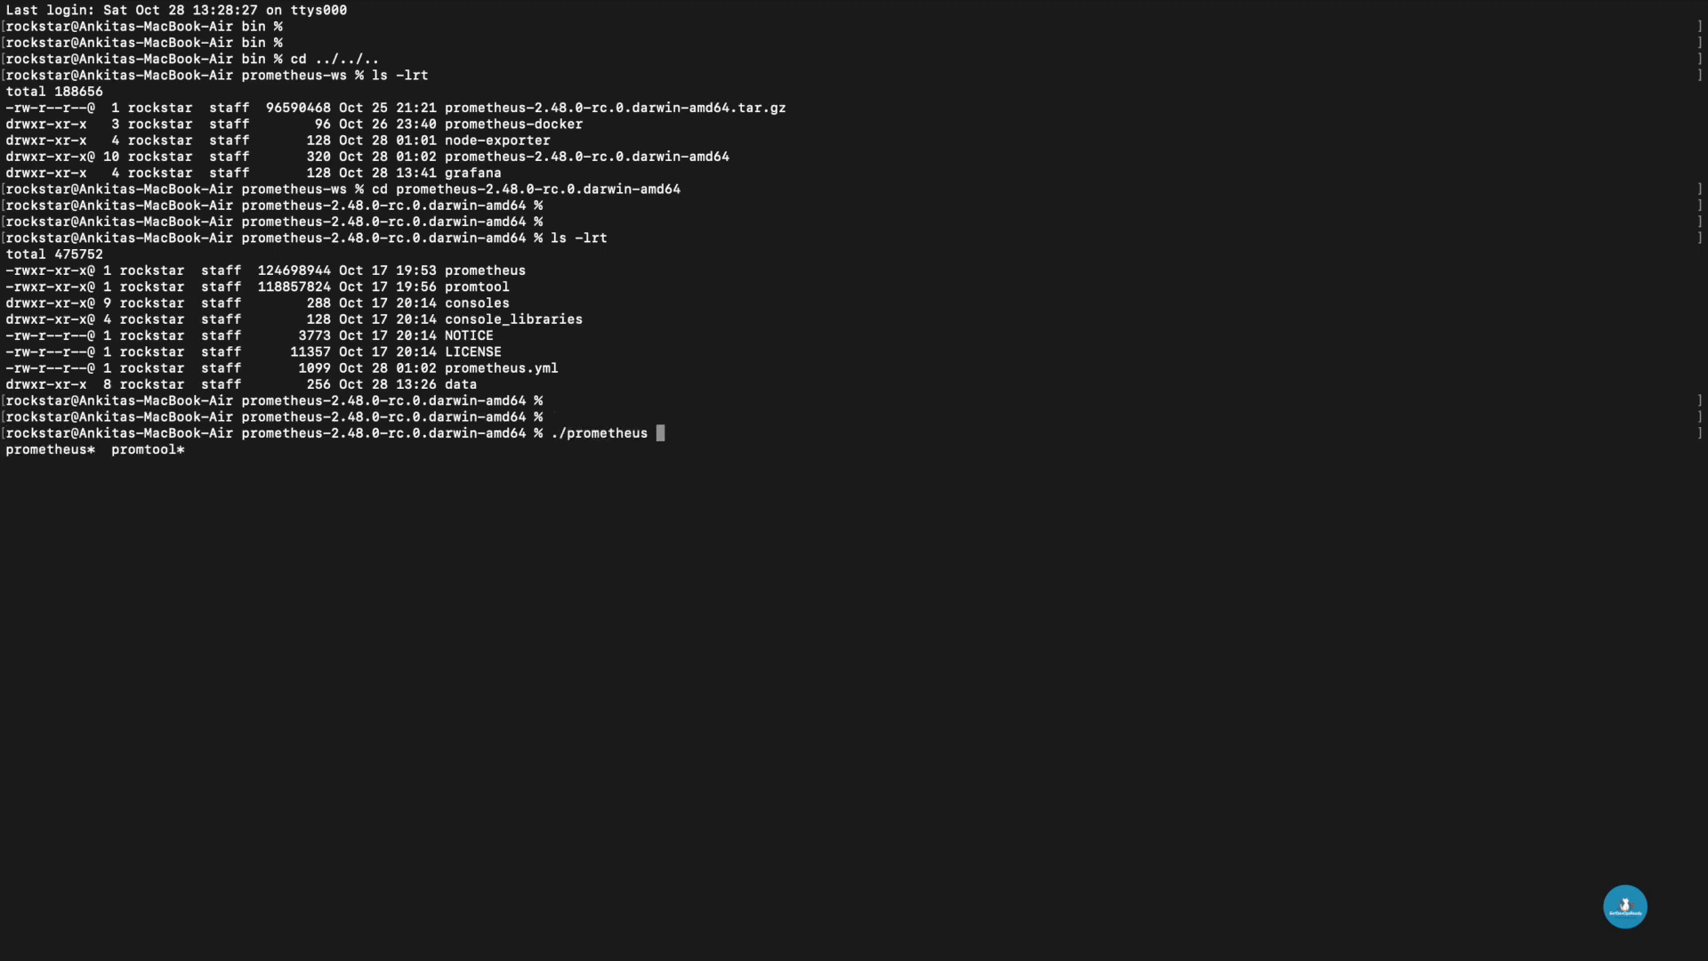
type("--config.file= ./prom")
key("Tab")
type("e")
key("Tab")
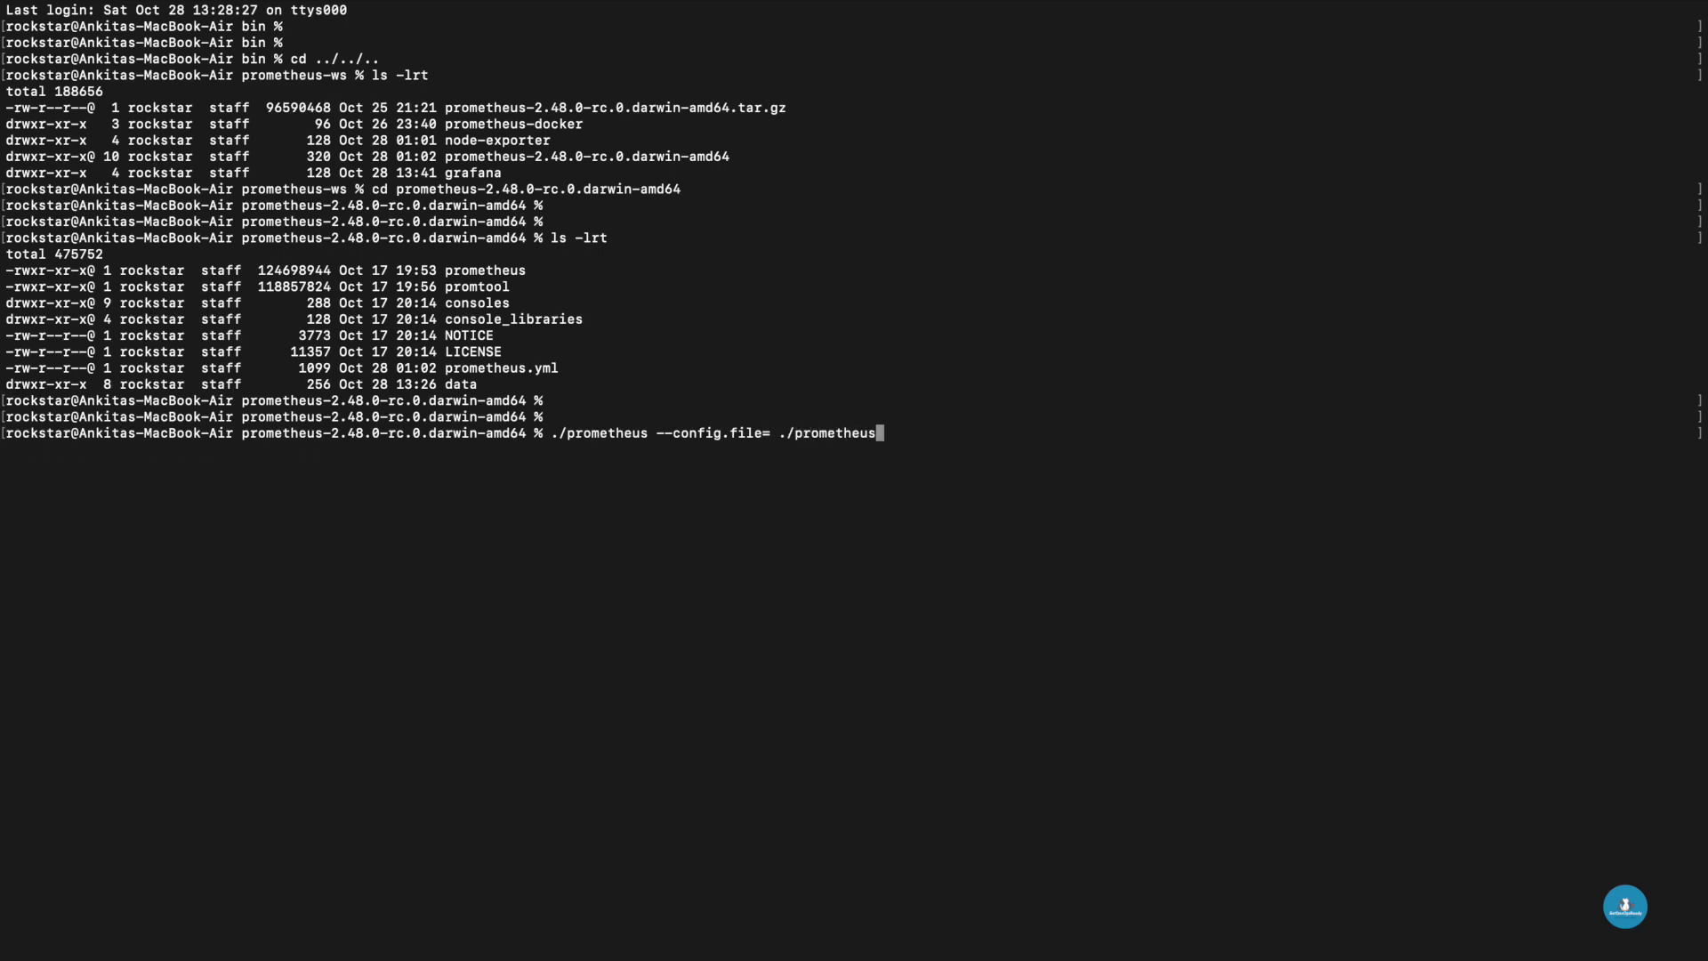
type(".")
key("Tab")
key("alt+Left")
key("BackSpace")
key("Return")
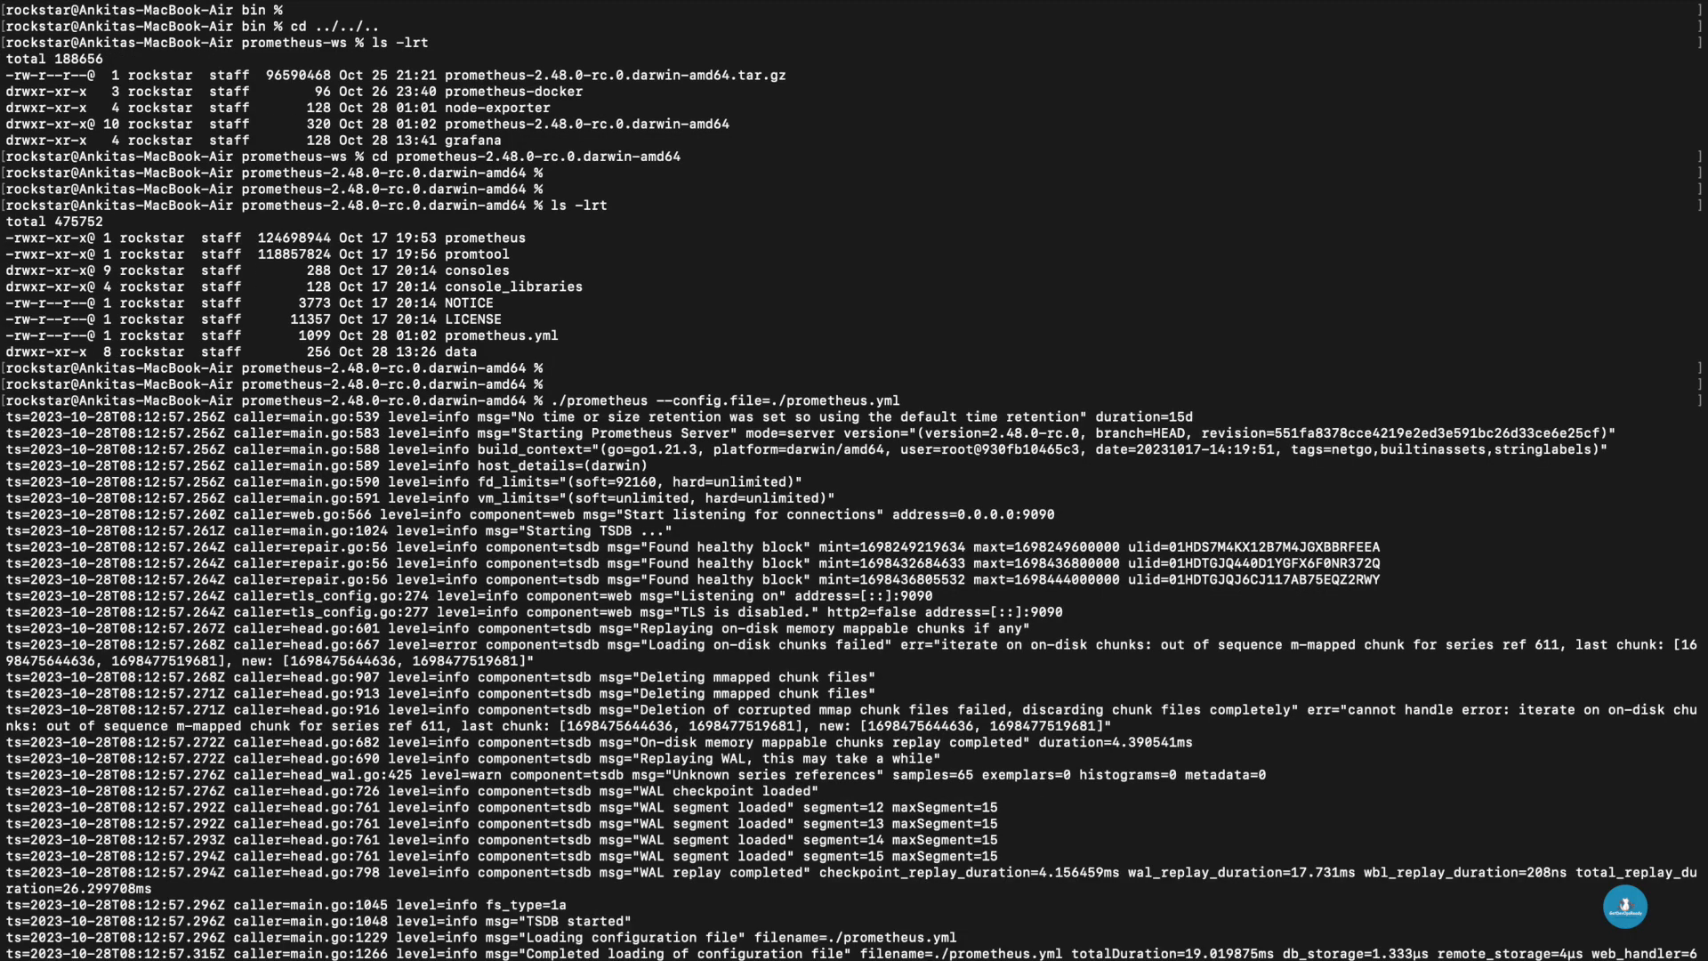
- Return to the browser, save and test the Prometheus data source again, and highlight the returned message
key("super+Tab")
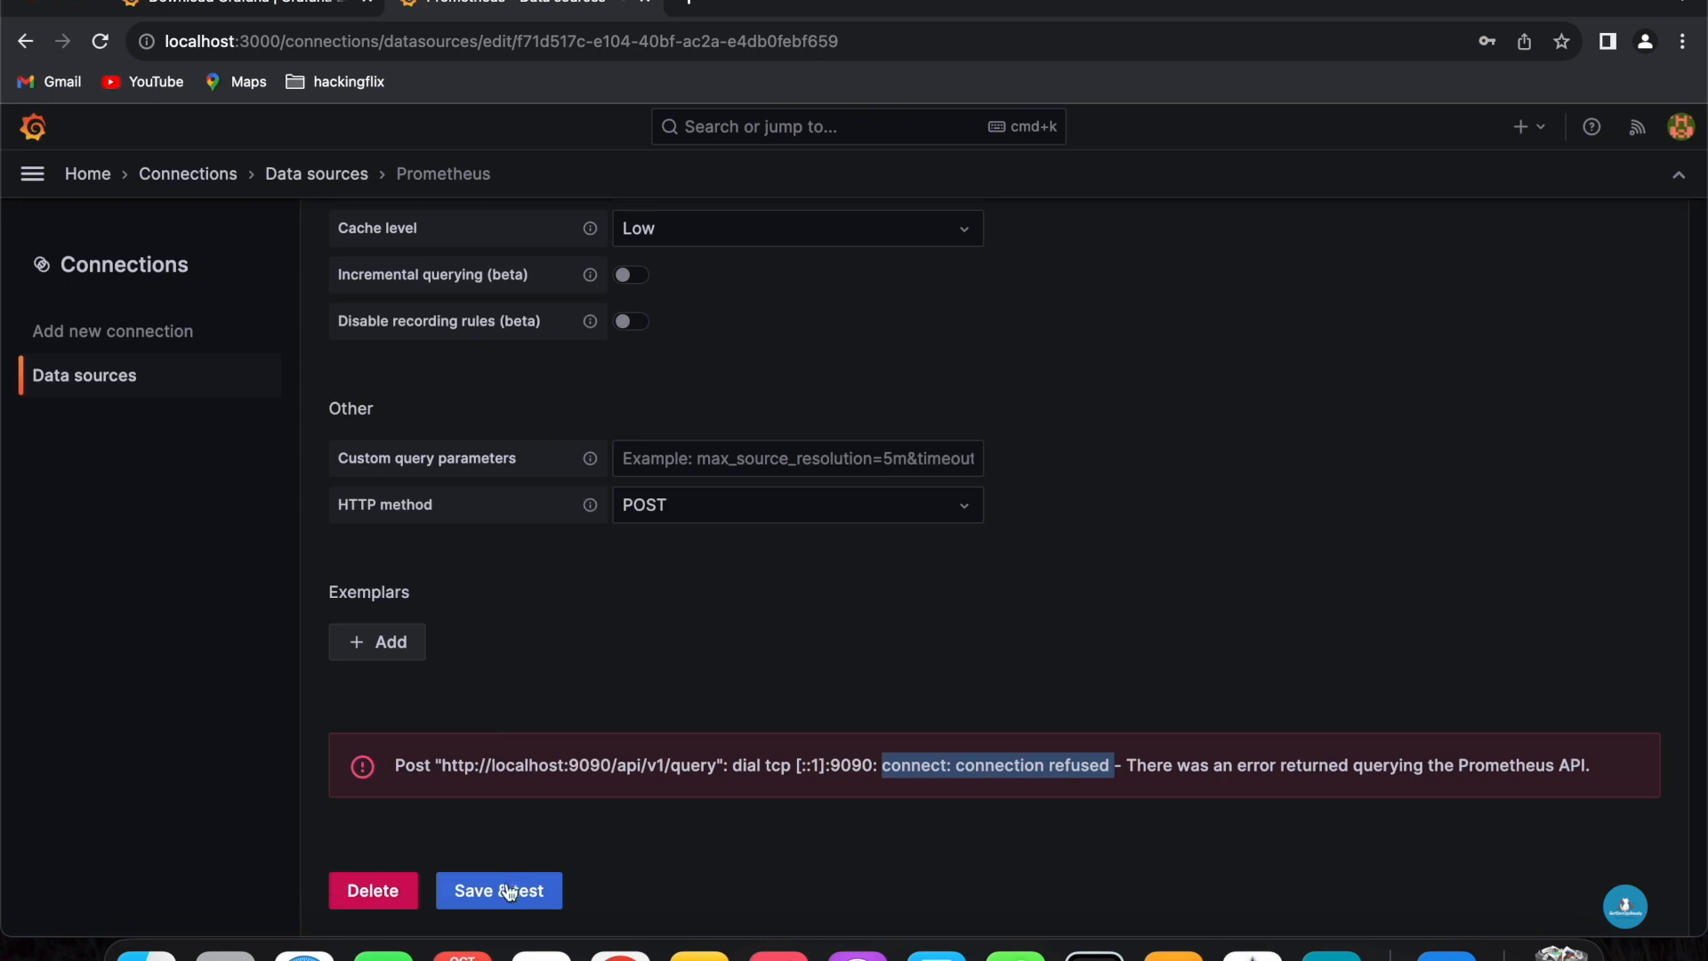
left_click(510, 890)
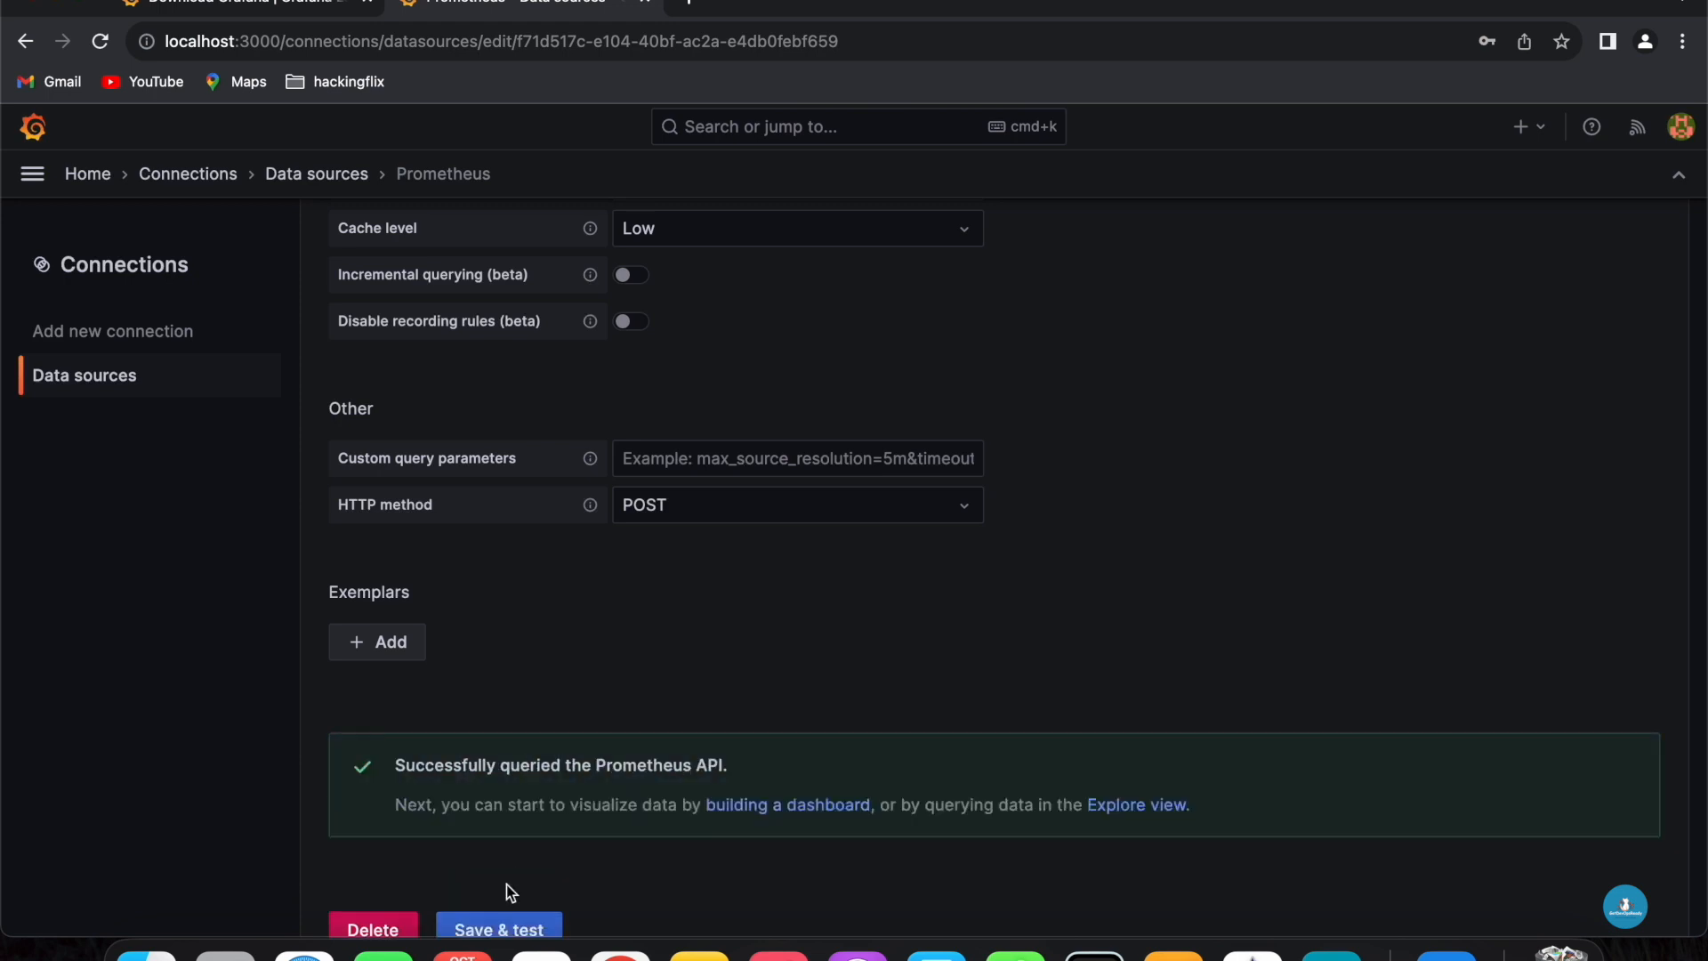
scroll(734, 653, "down", 1)
left_click_drag(408, 735, 710, 733)
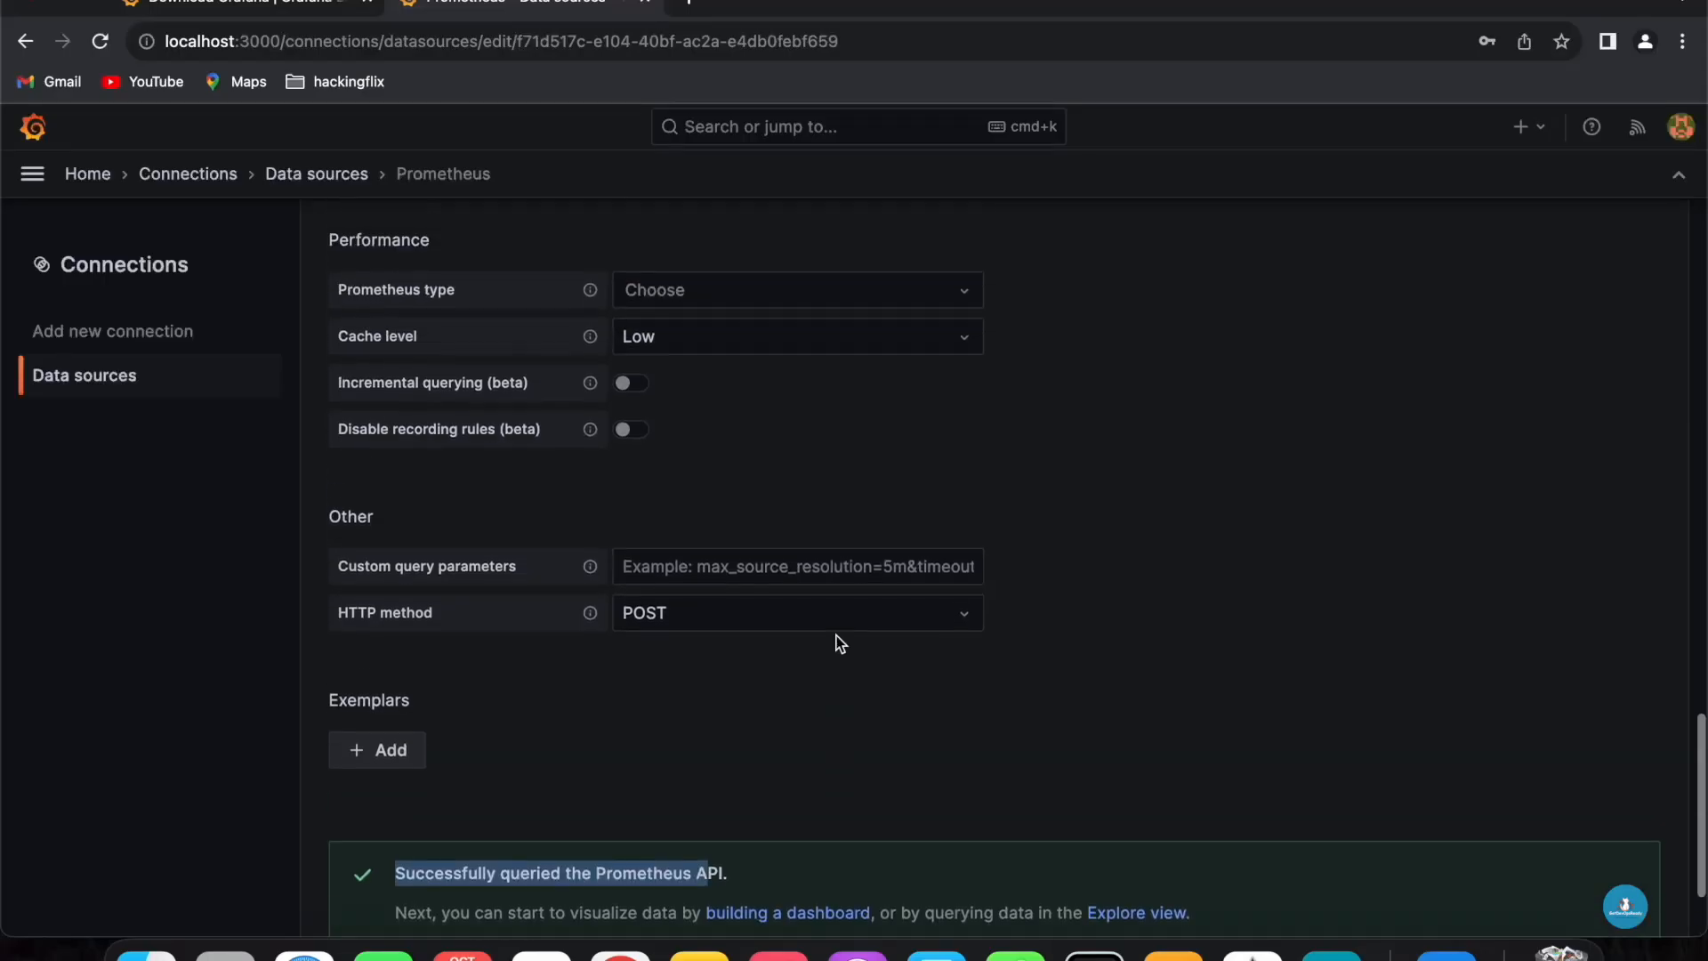
- Create a new dashboard from the home page and add a visualization using the Prometheus data source
left_click(33, 128)
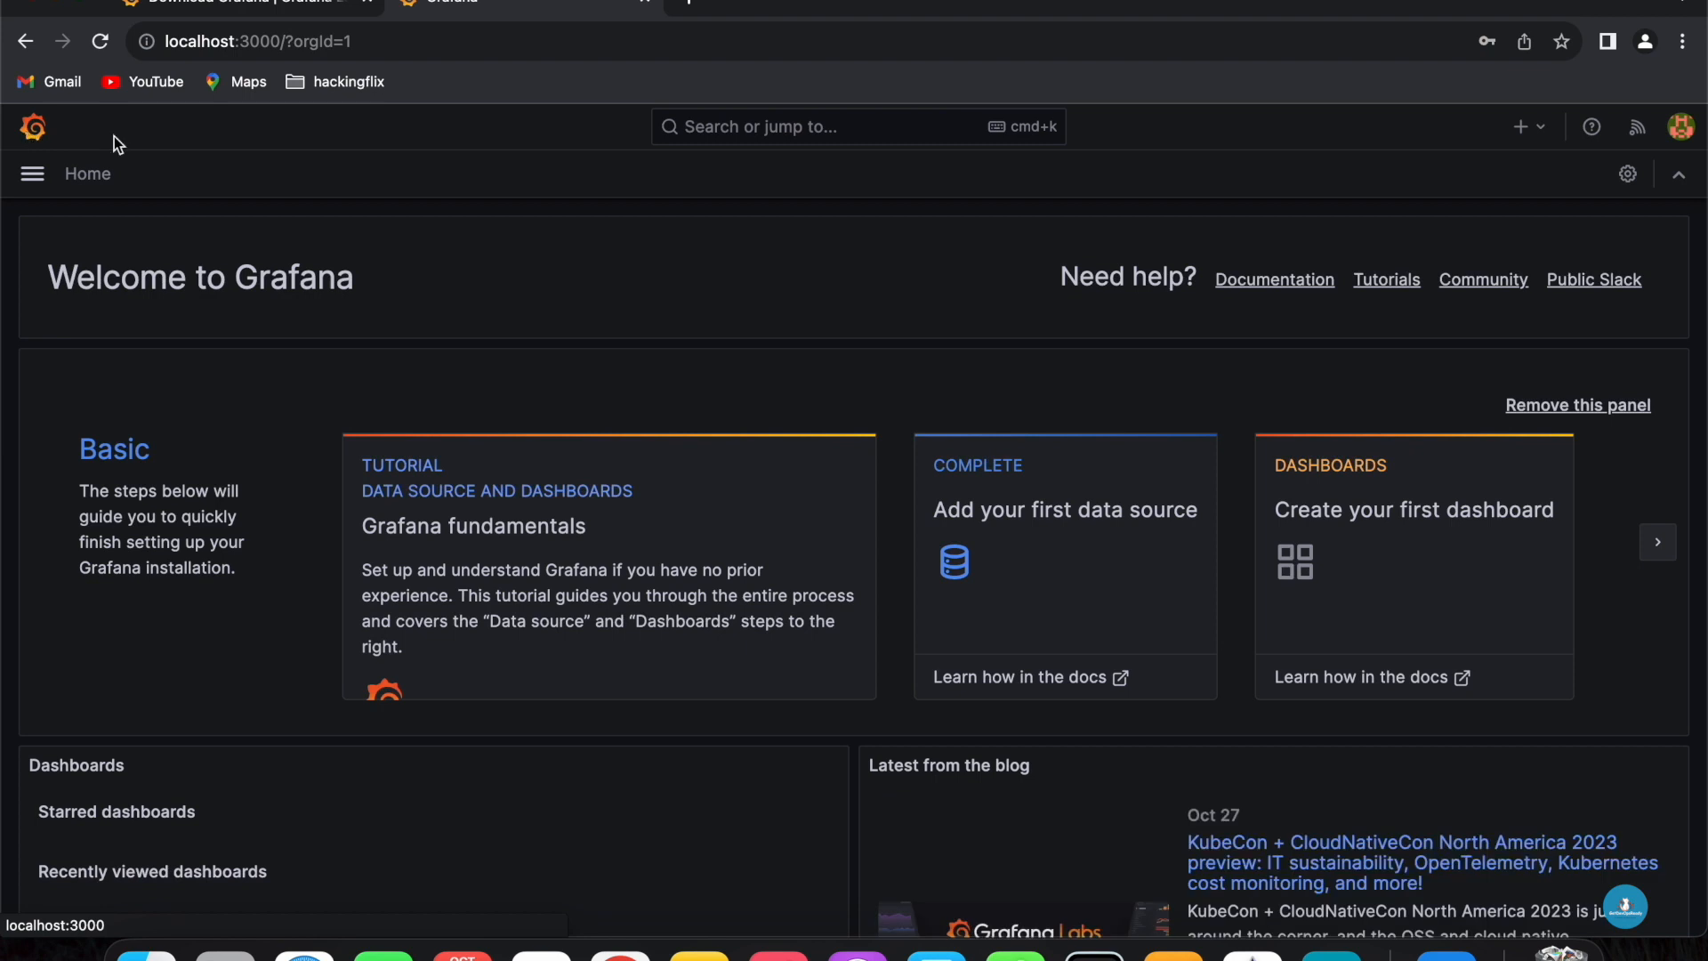
left_click(1361, 500)
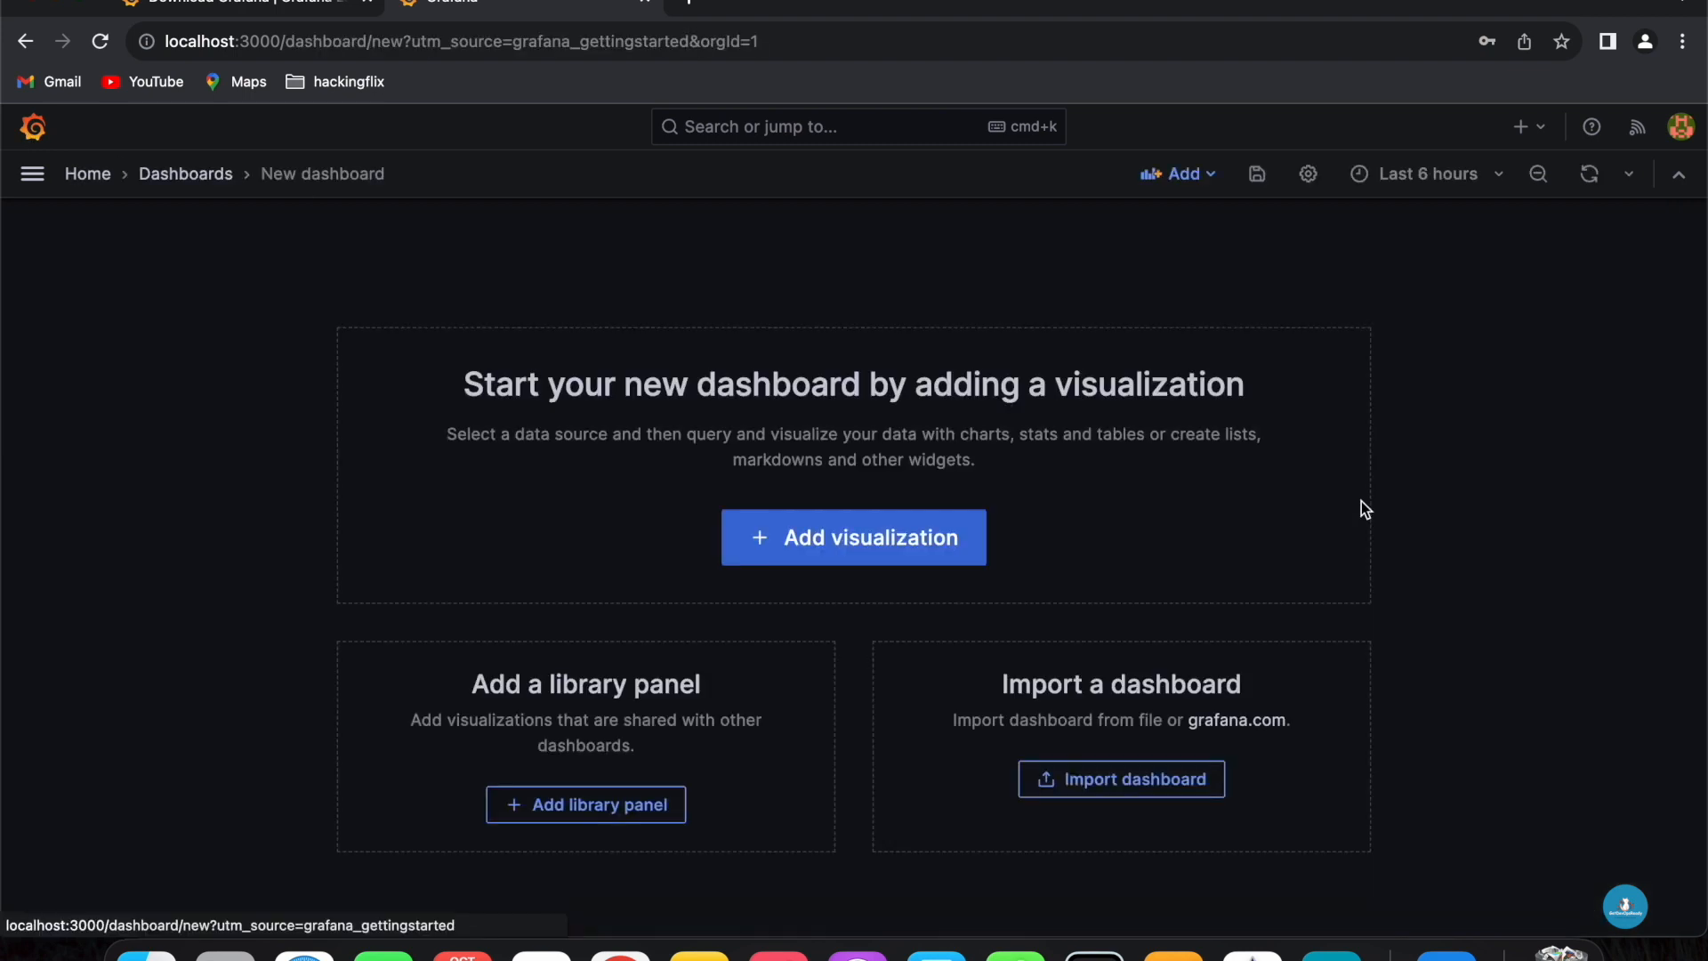
left_click(871, 546)
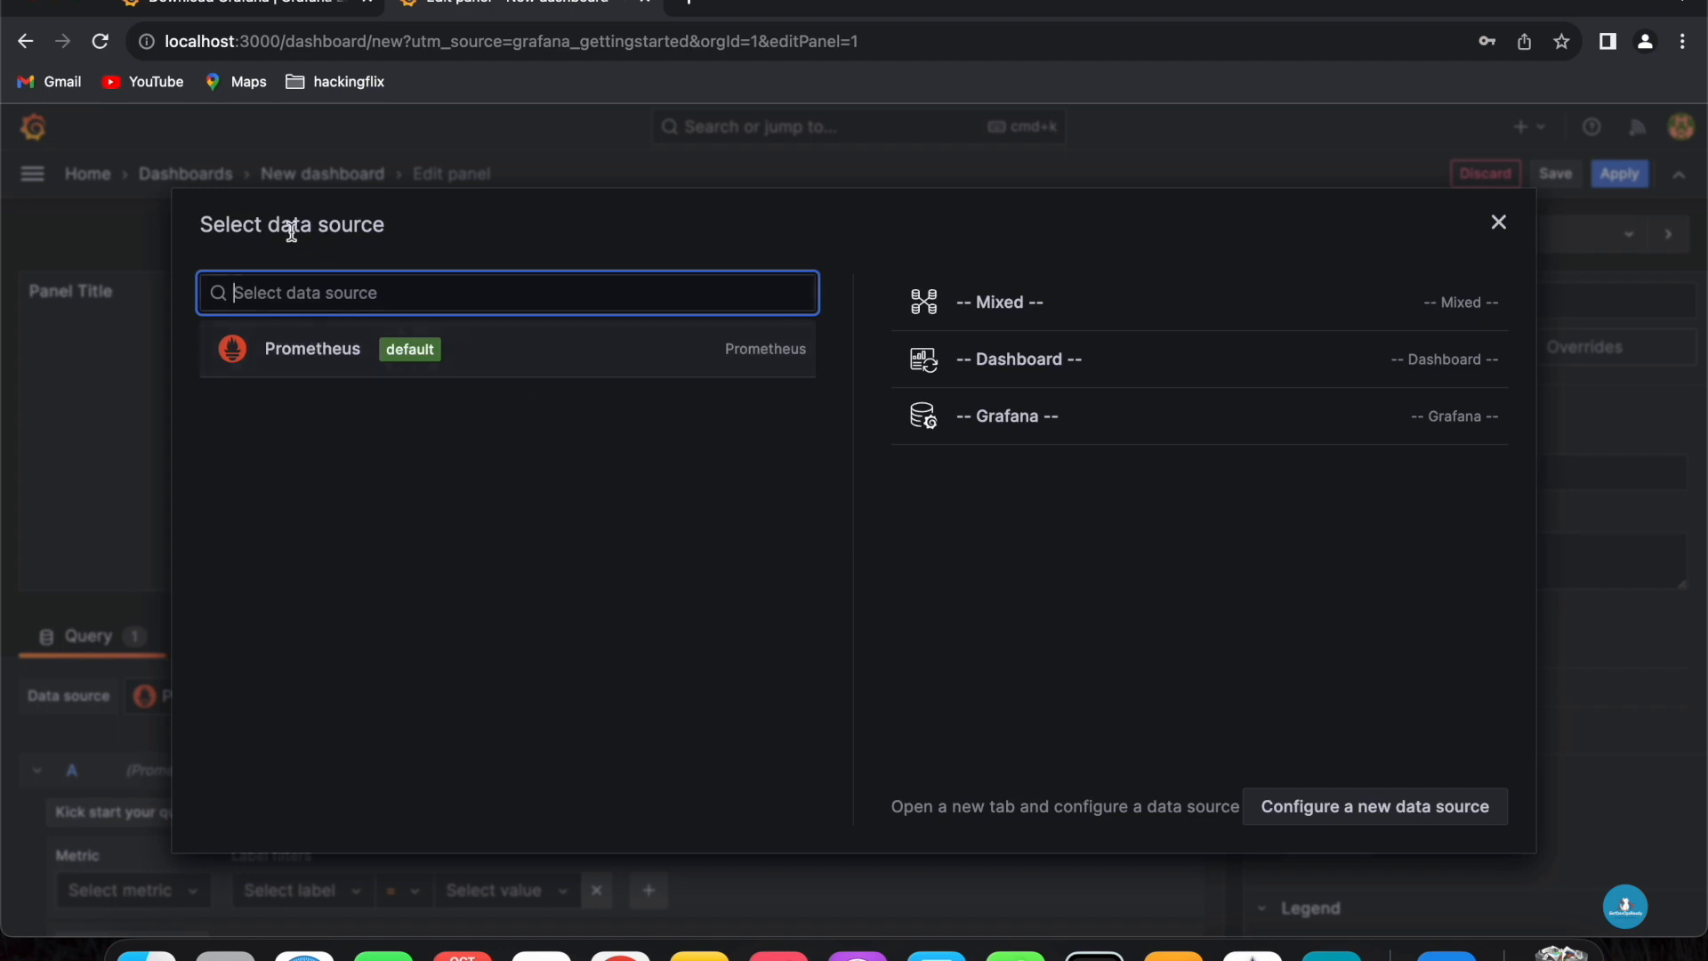
left_click_drag(212, 224, 356, 224)
left_click(336, 365)
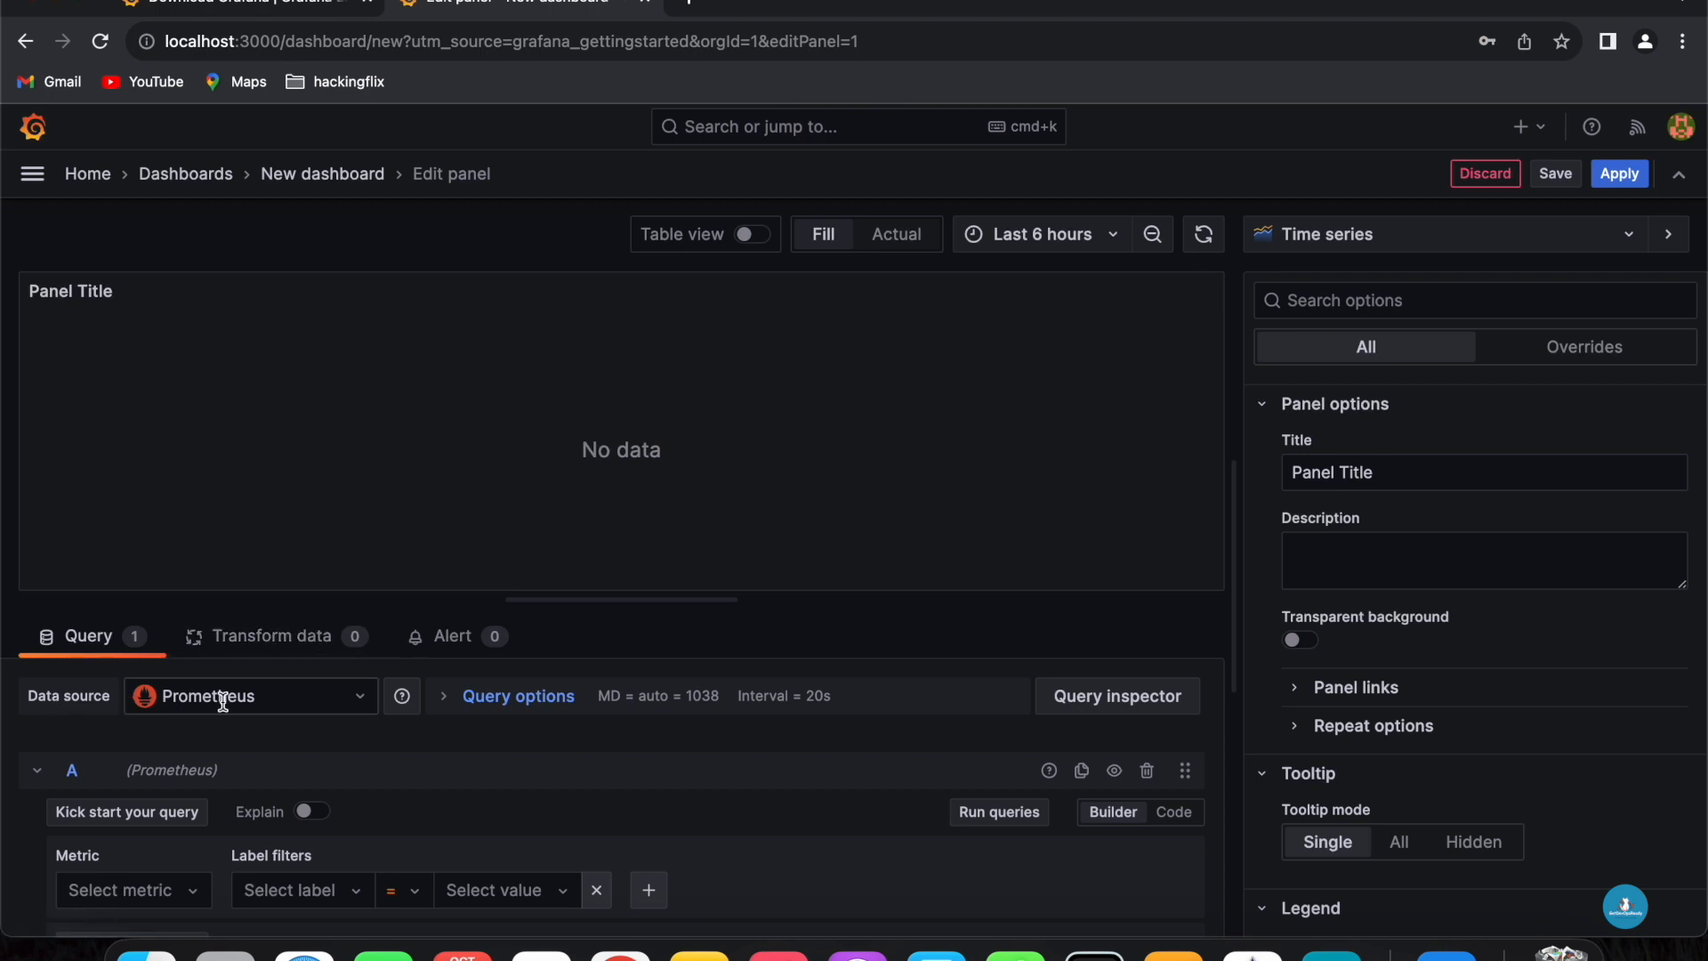
- Search the metrics for prometheus and select prometheus_http_requests_total as the query metric
scroll(302, 757, "down", 2)
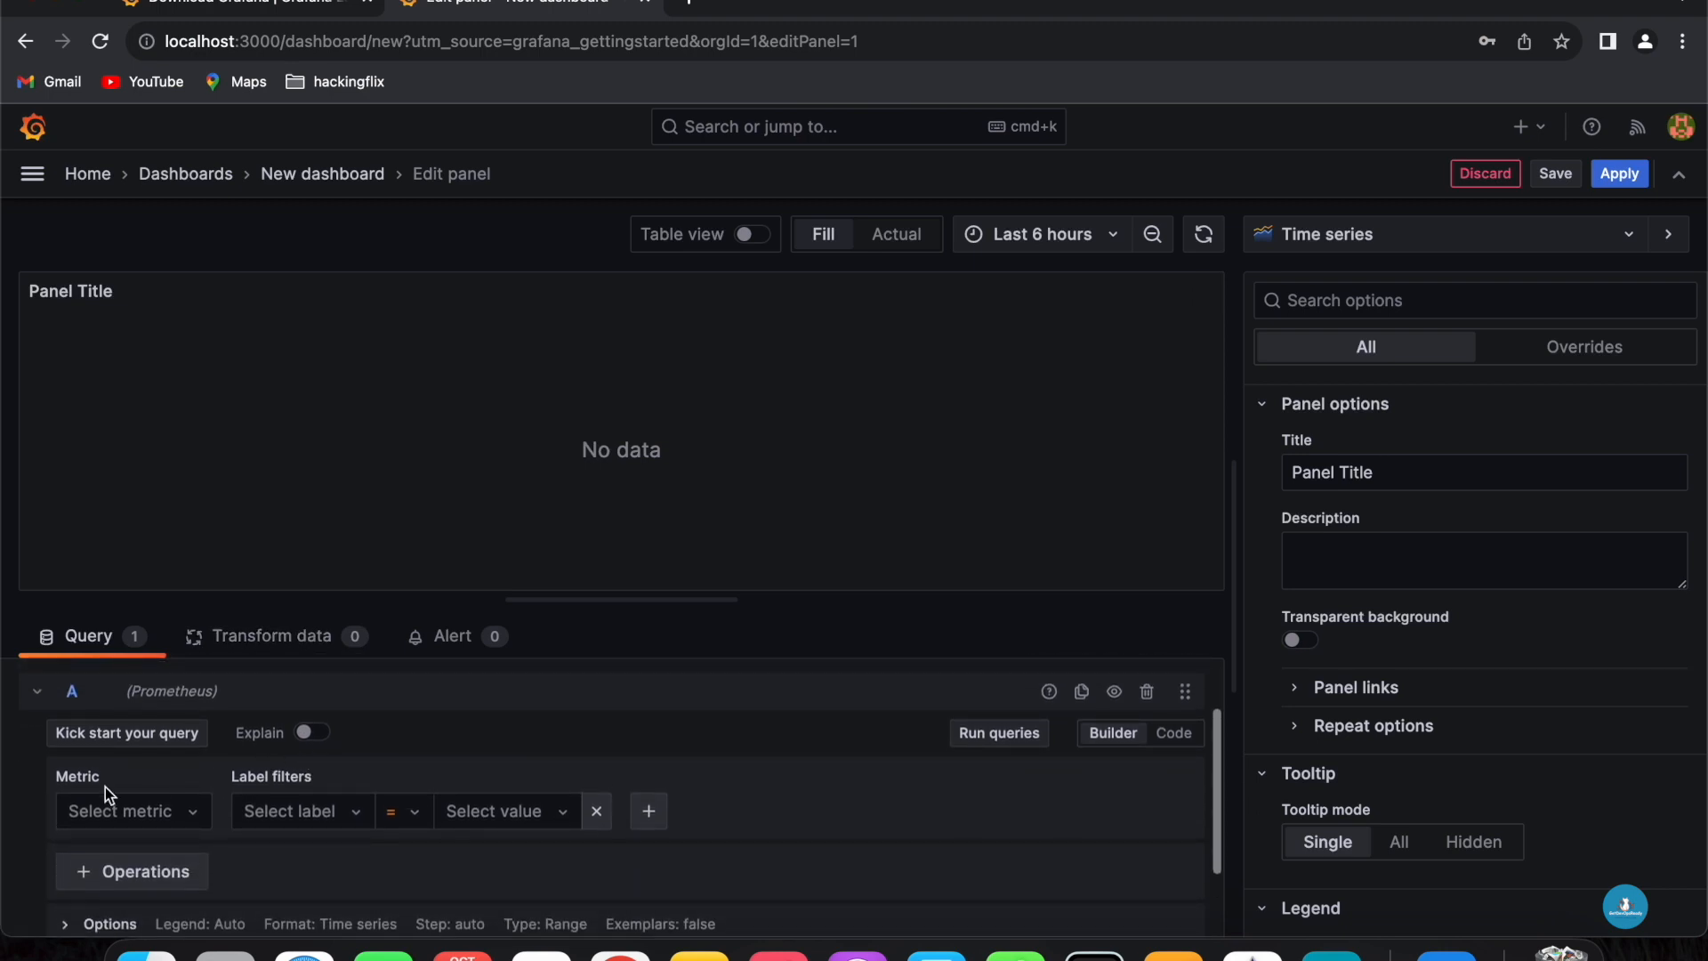
left_click(145, 819)
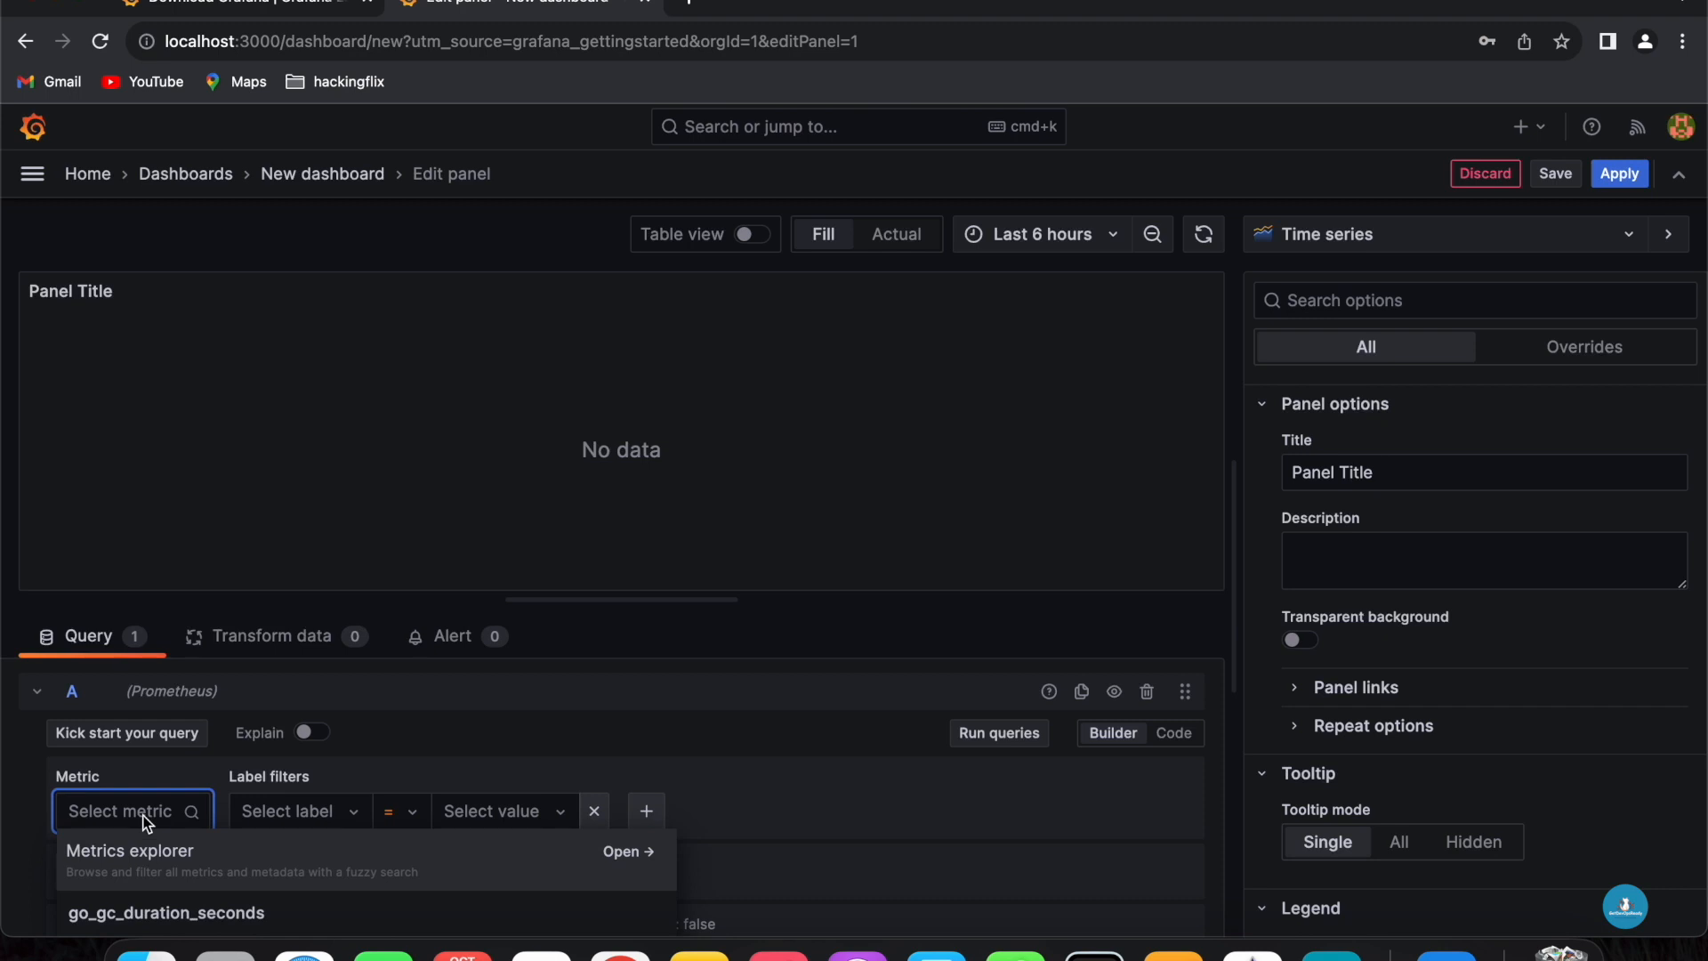
type("prometheus")
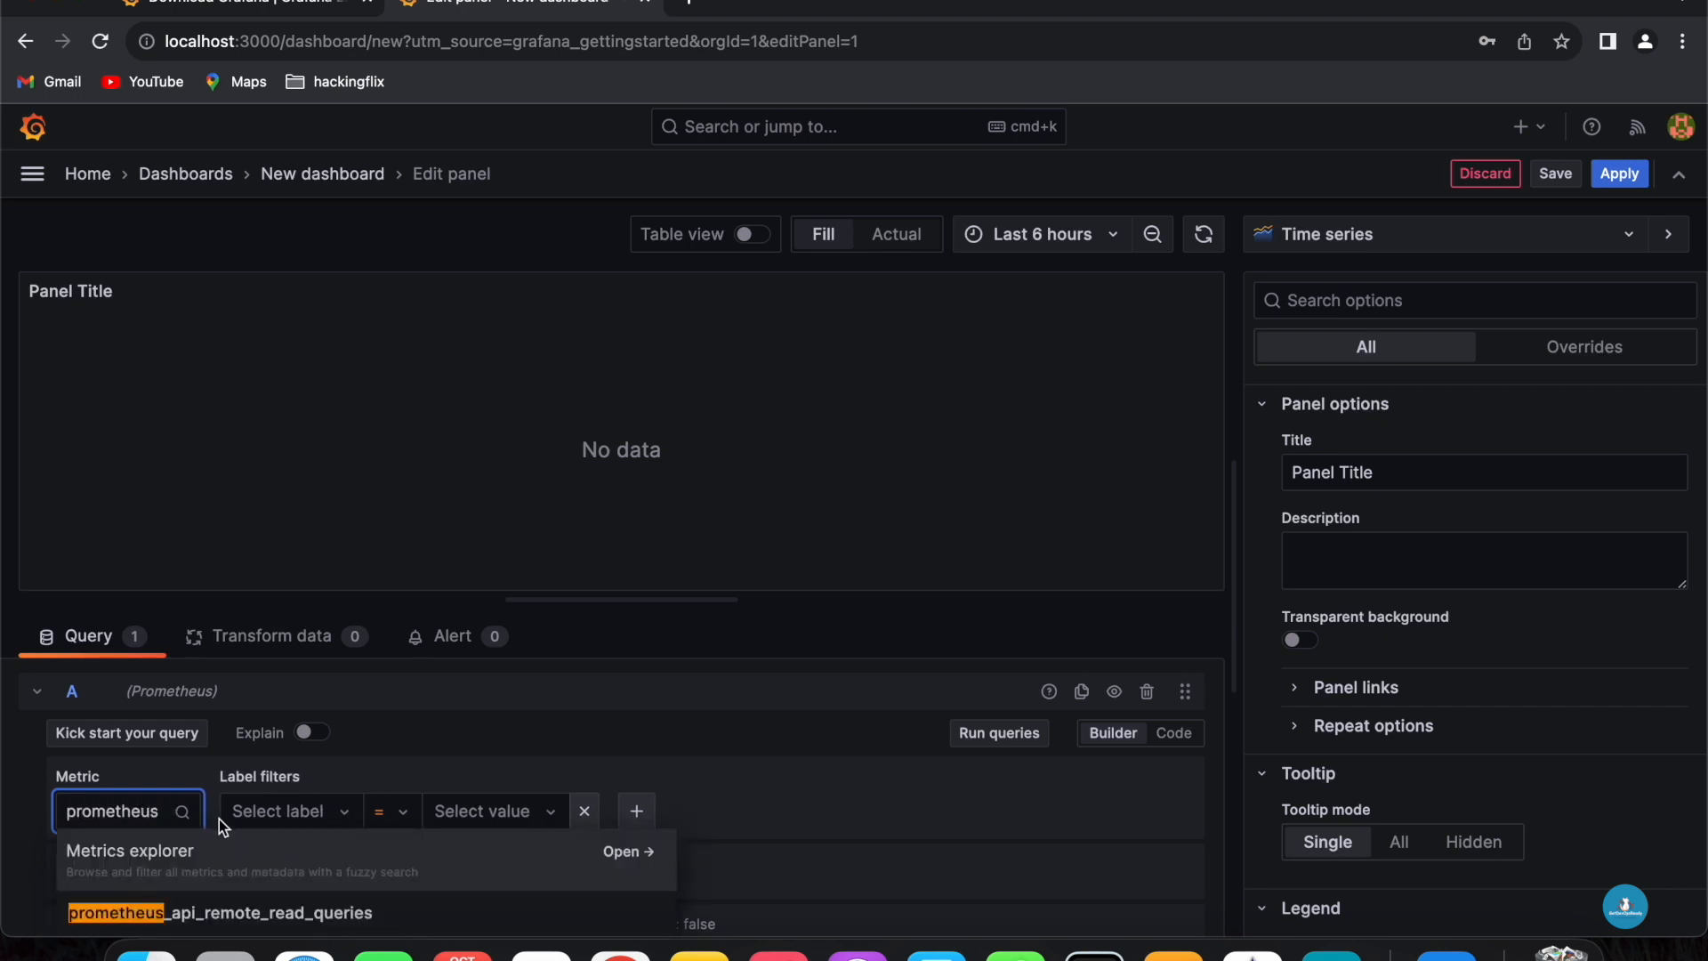
scroll(252, 876, "down", 2)
scroll(252, 876, "down", 4)
scroll(252, 877, "down", 5)
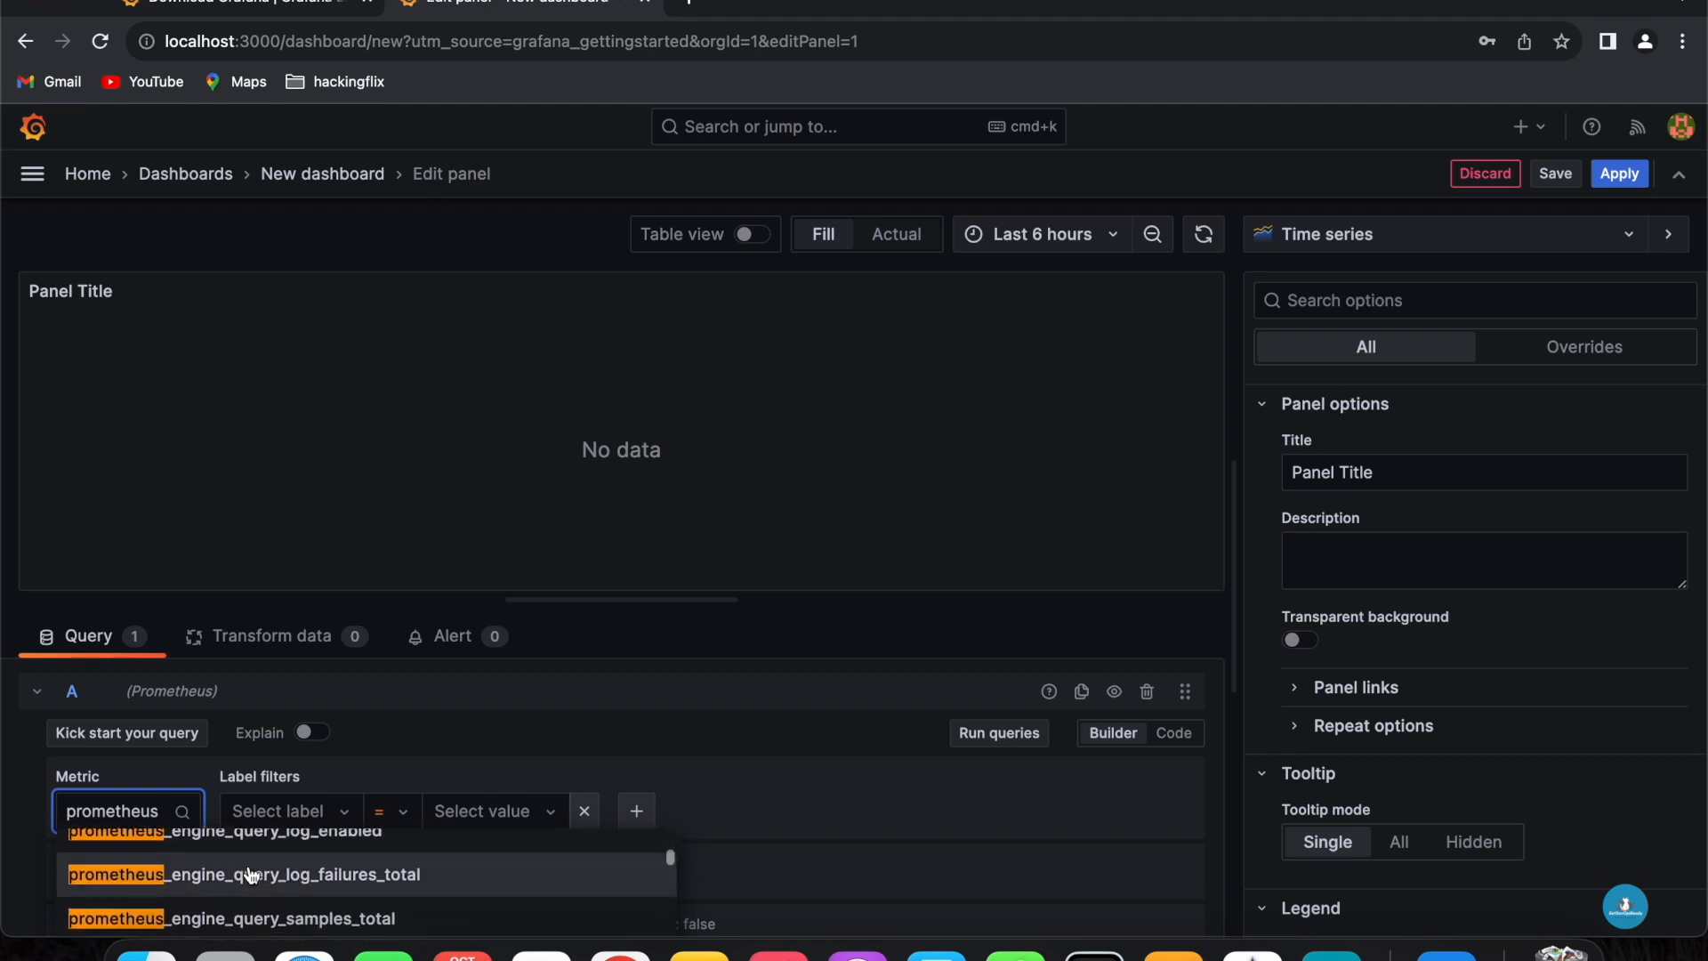
scroll(252, 876, "down", 3)
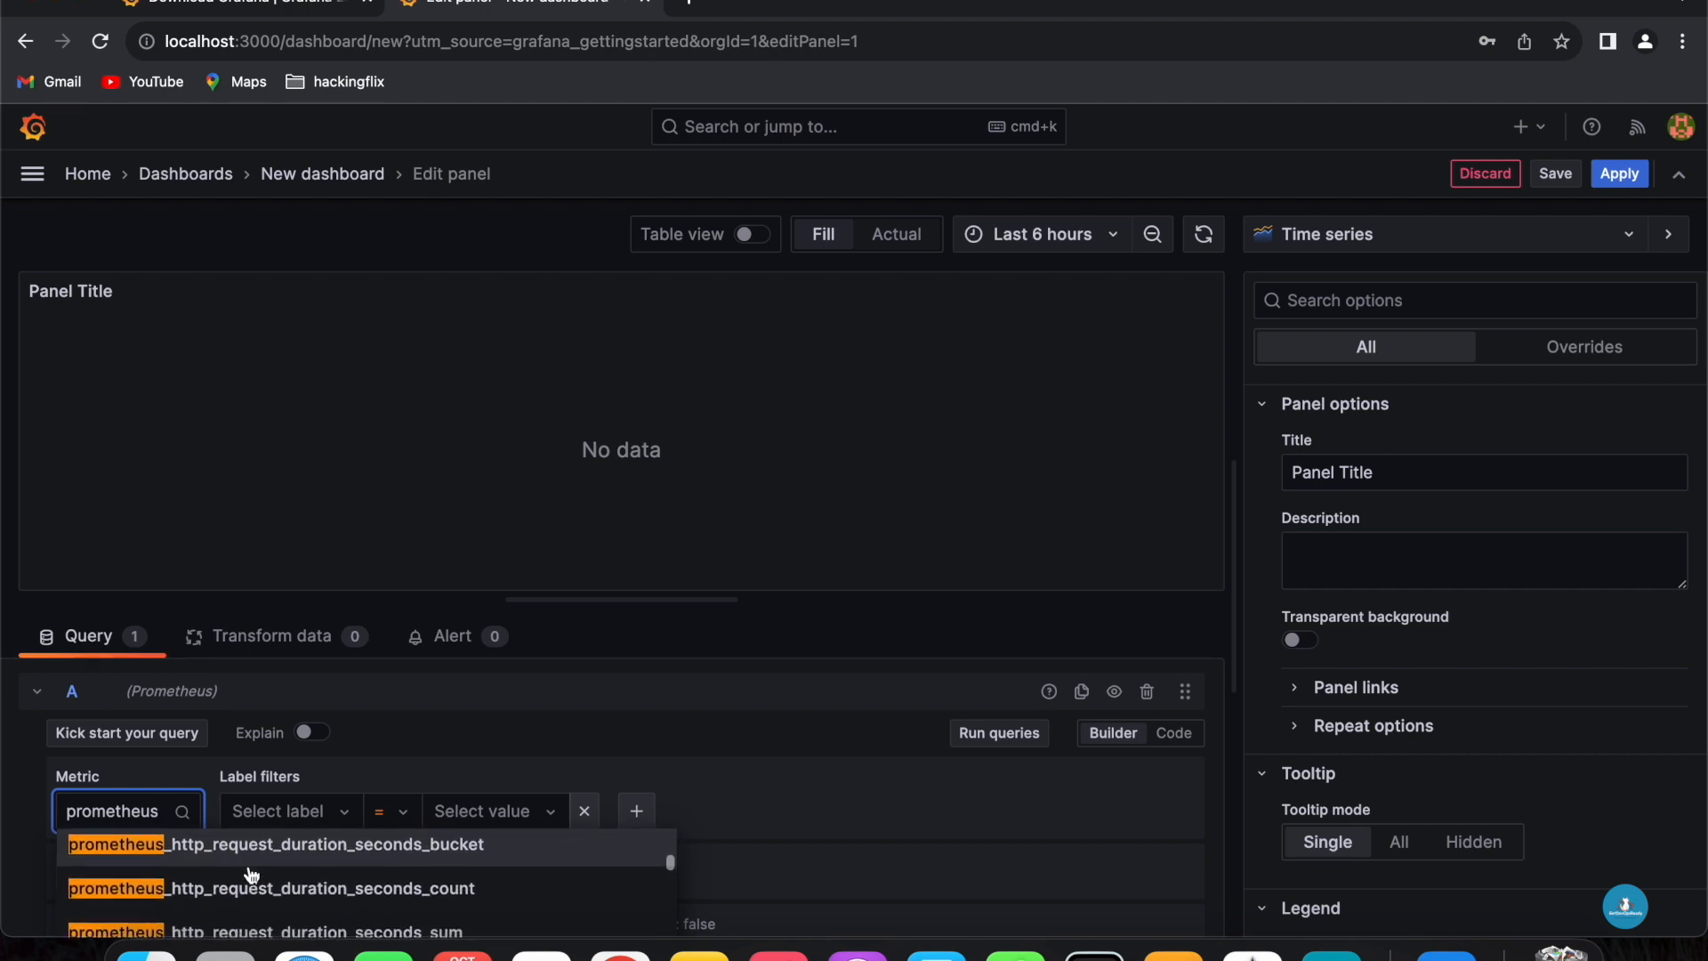
scroll(258, 898, "down", 2)
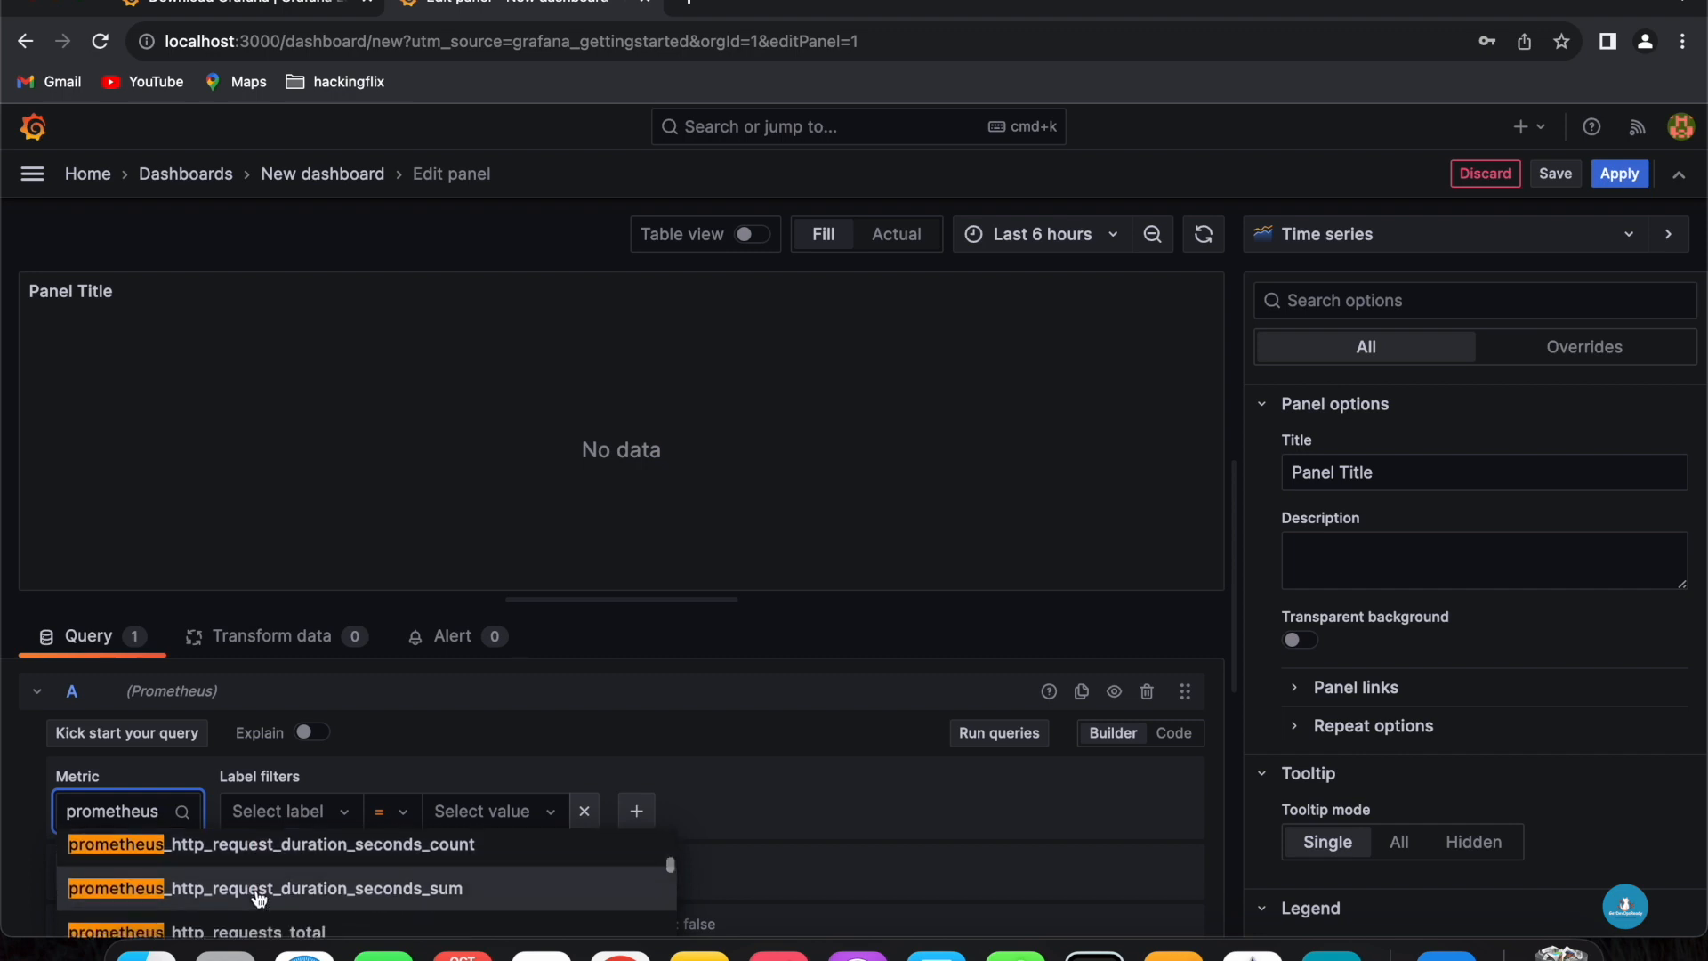
left_click(270, 889)
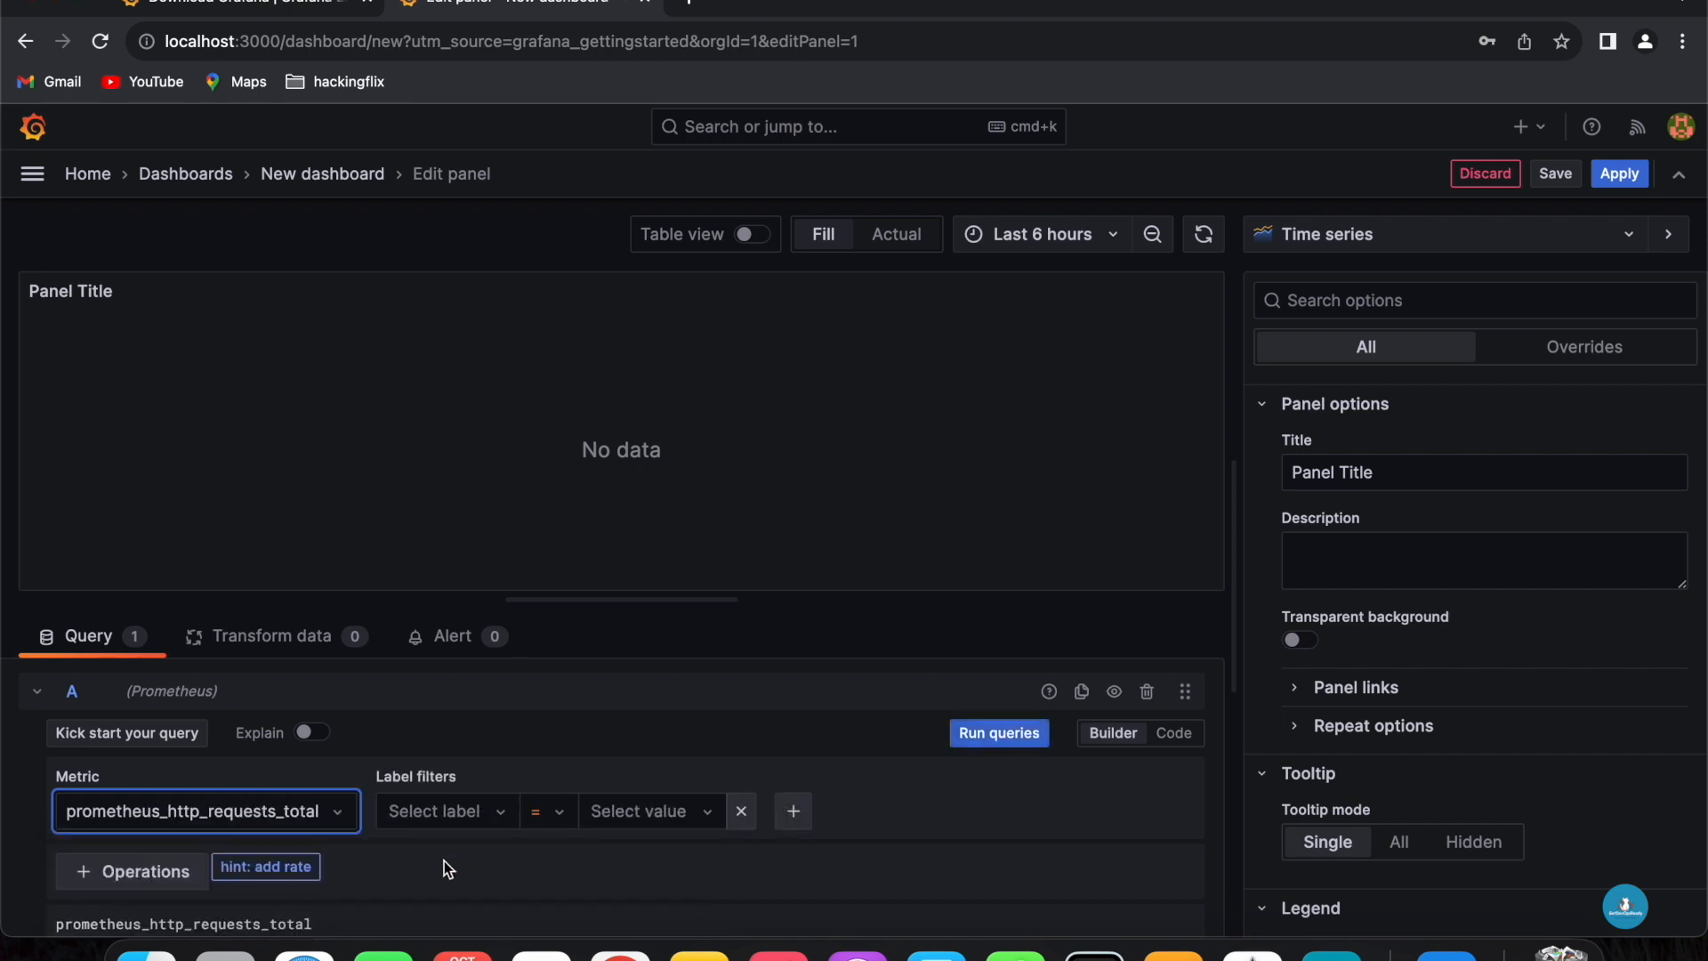
- Add a label filter job = prometheus to the query and run the queries
left_click(447, 812)
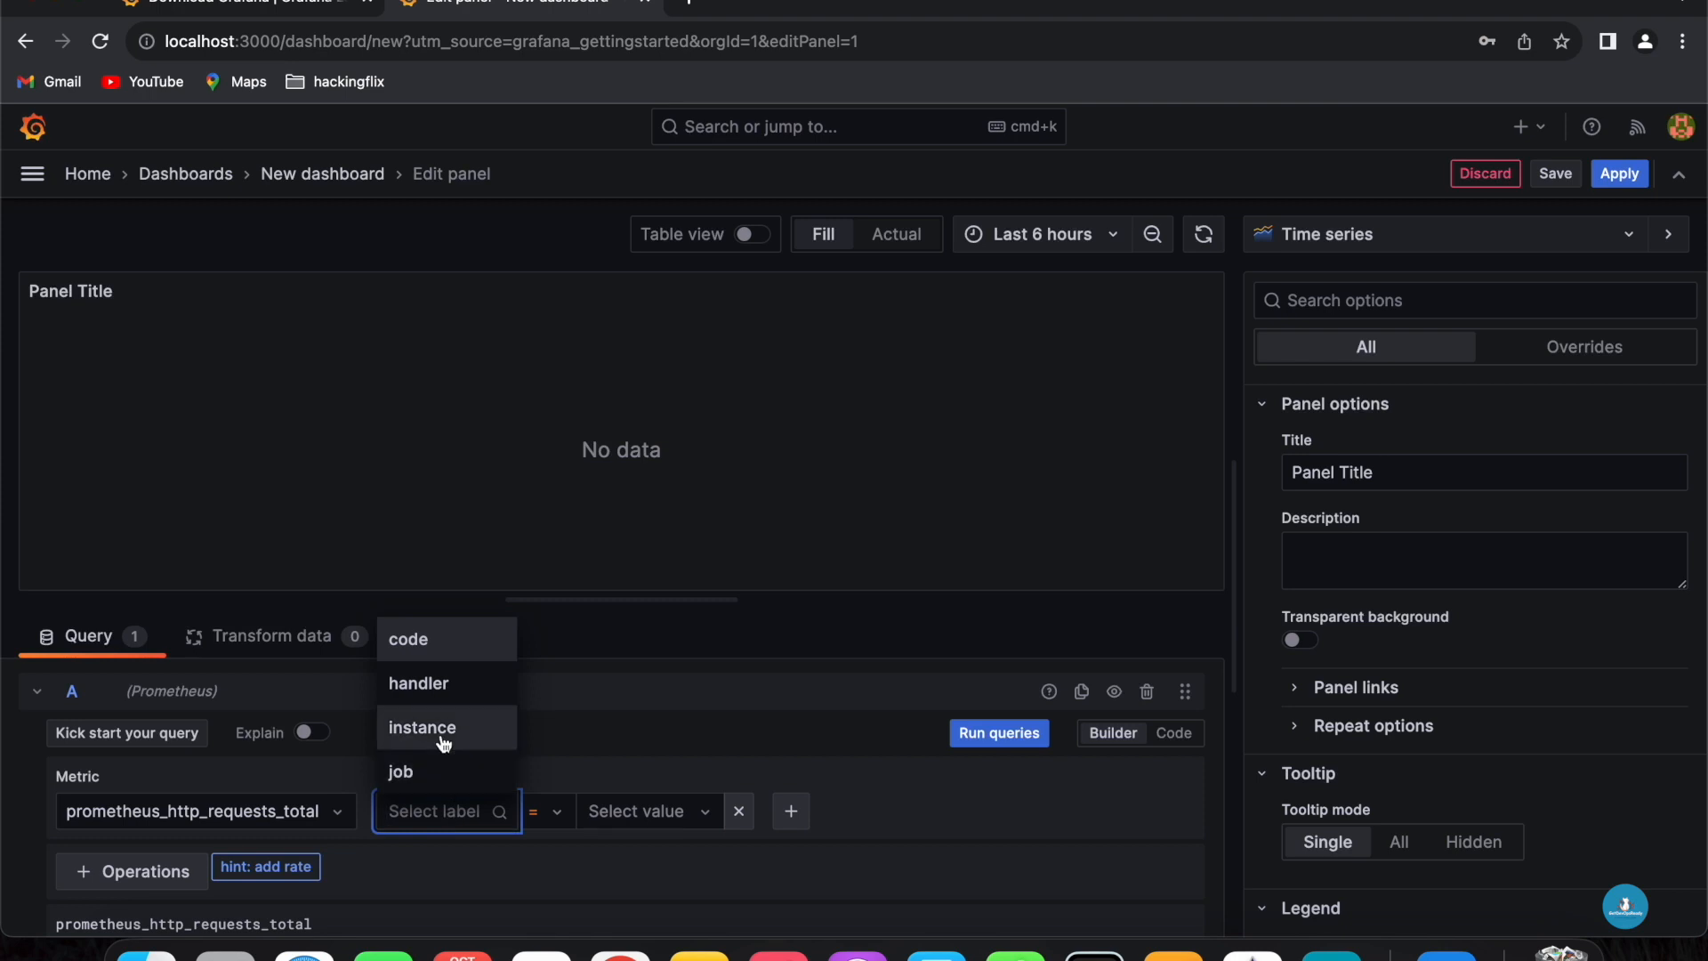
left_click(429, 773)
left_click(583, 814)
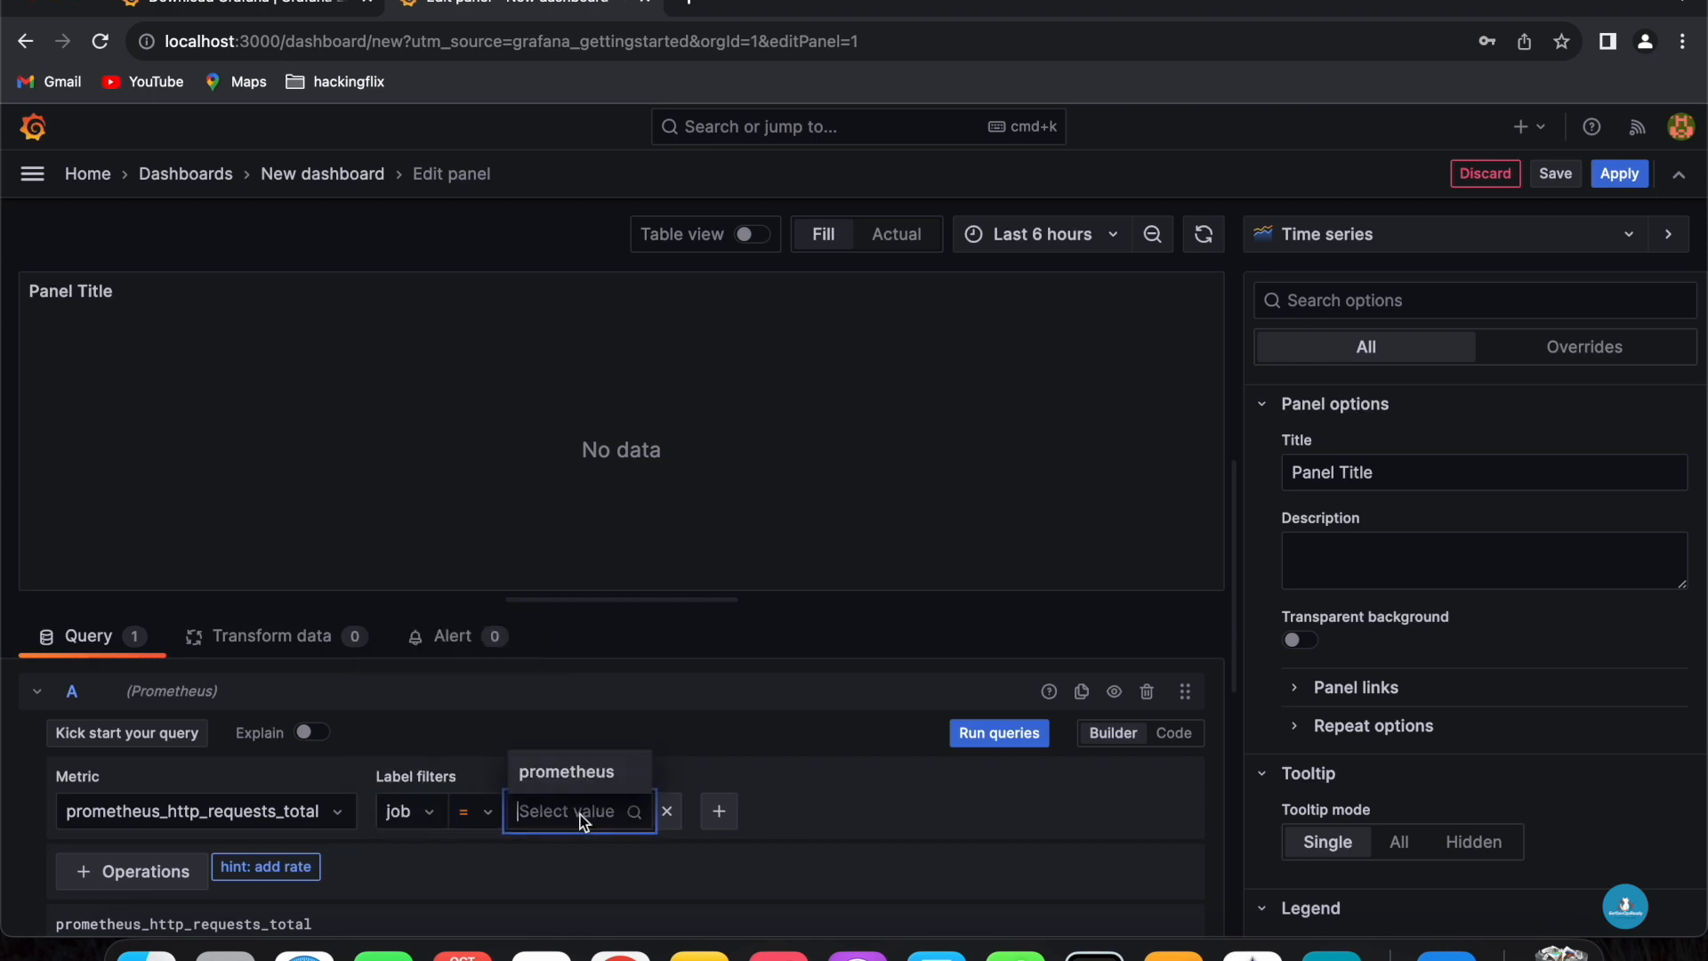
left_click(580, 776)
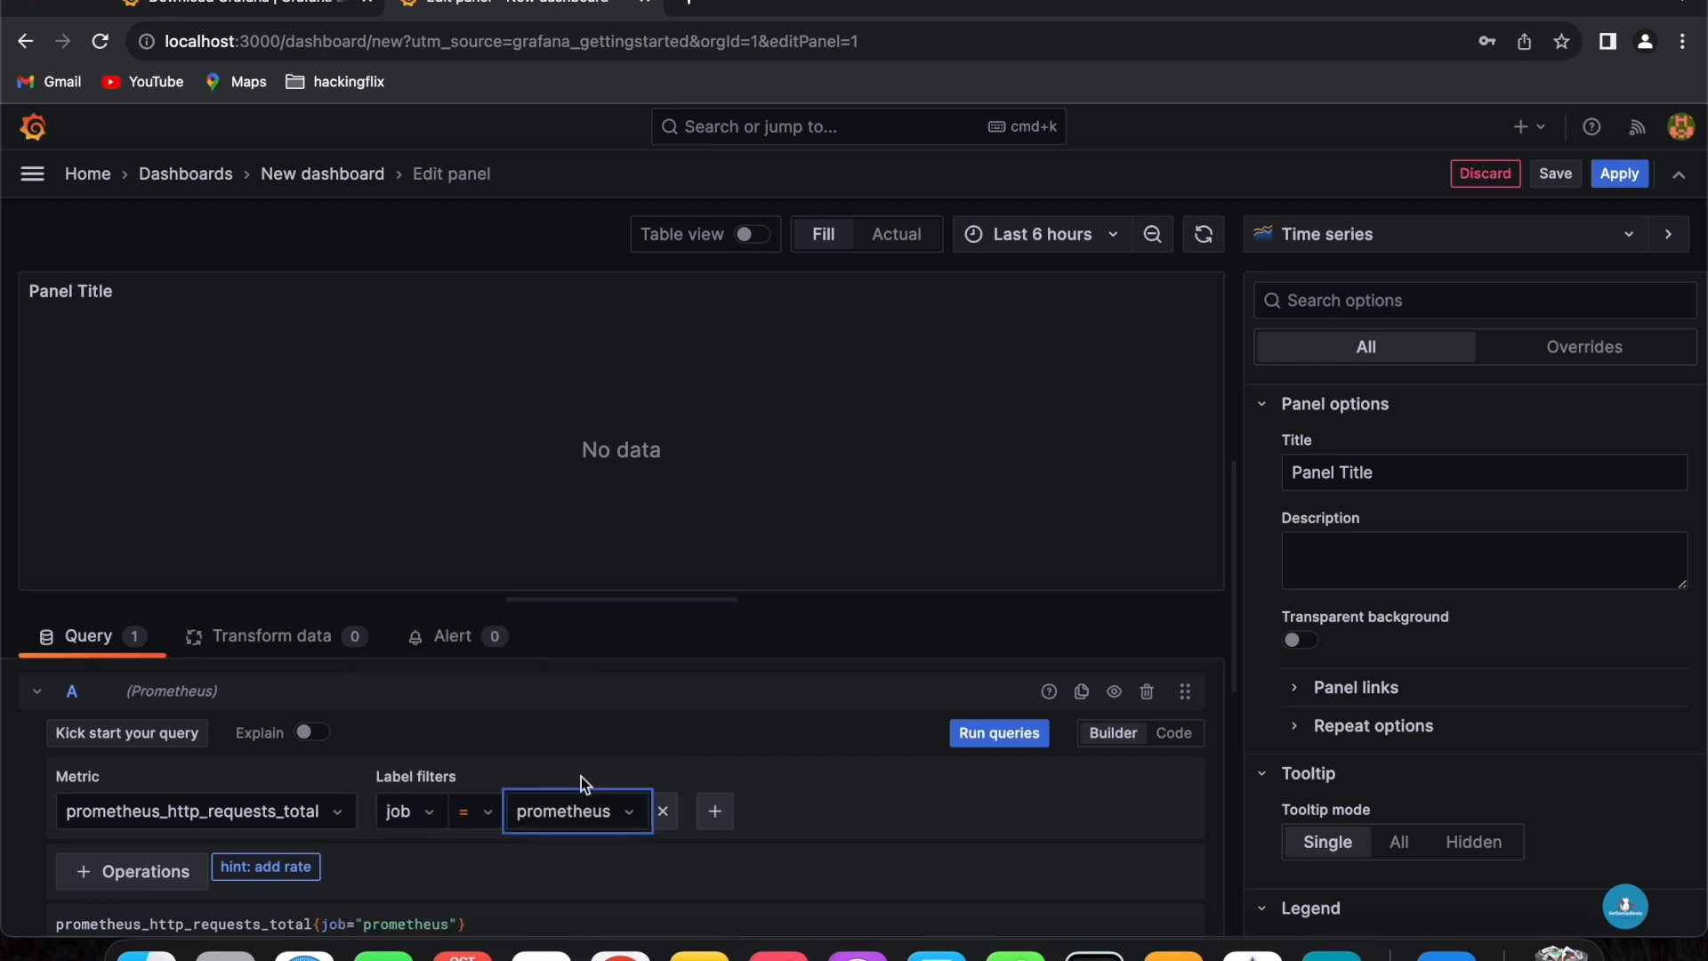
left_click(1012, 733)
mouse_move(959, 434)
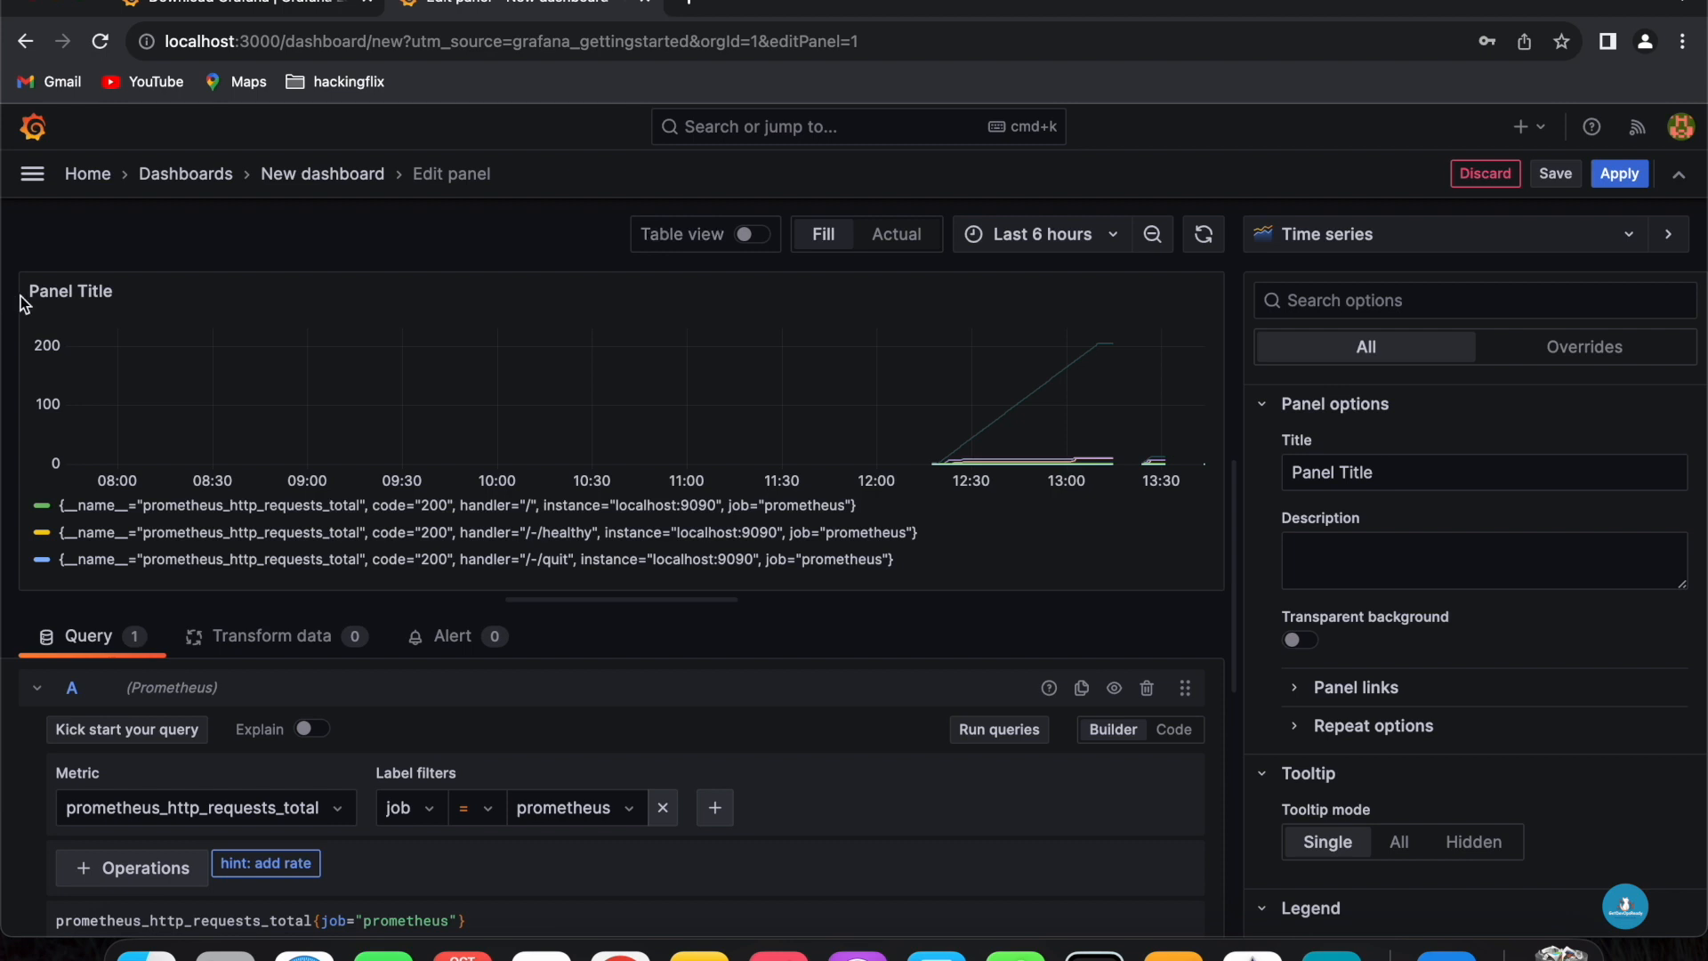
- Set the panel title to Prometheus http Request count and apply the panel to the dashboard
left_click_drag(31, 290, 123, 294)
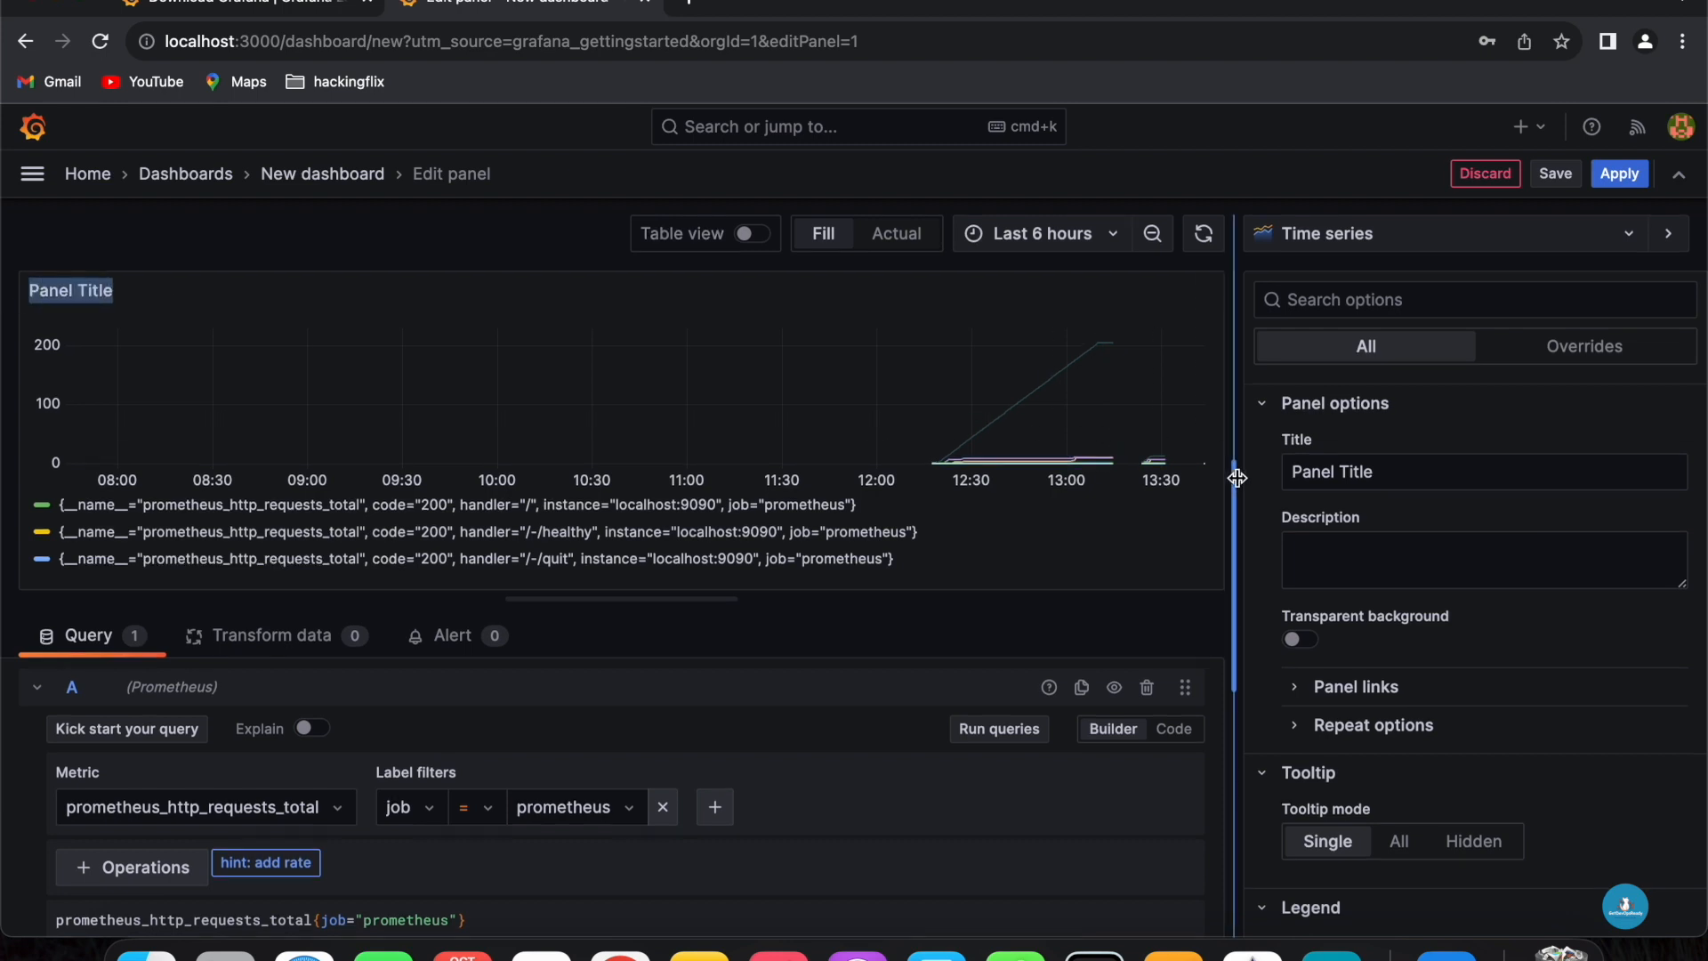
left_click_drag(1402, 483, 1267, 478)
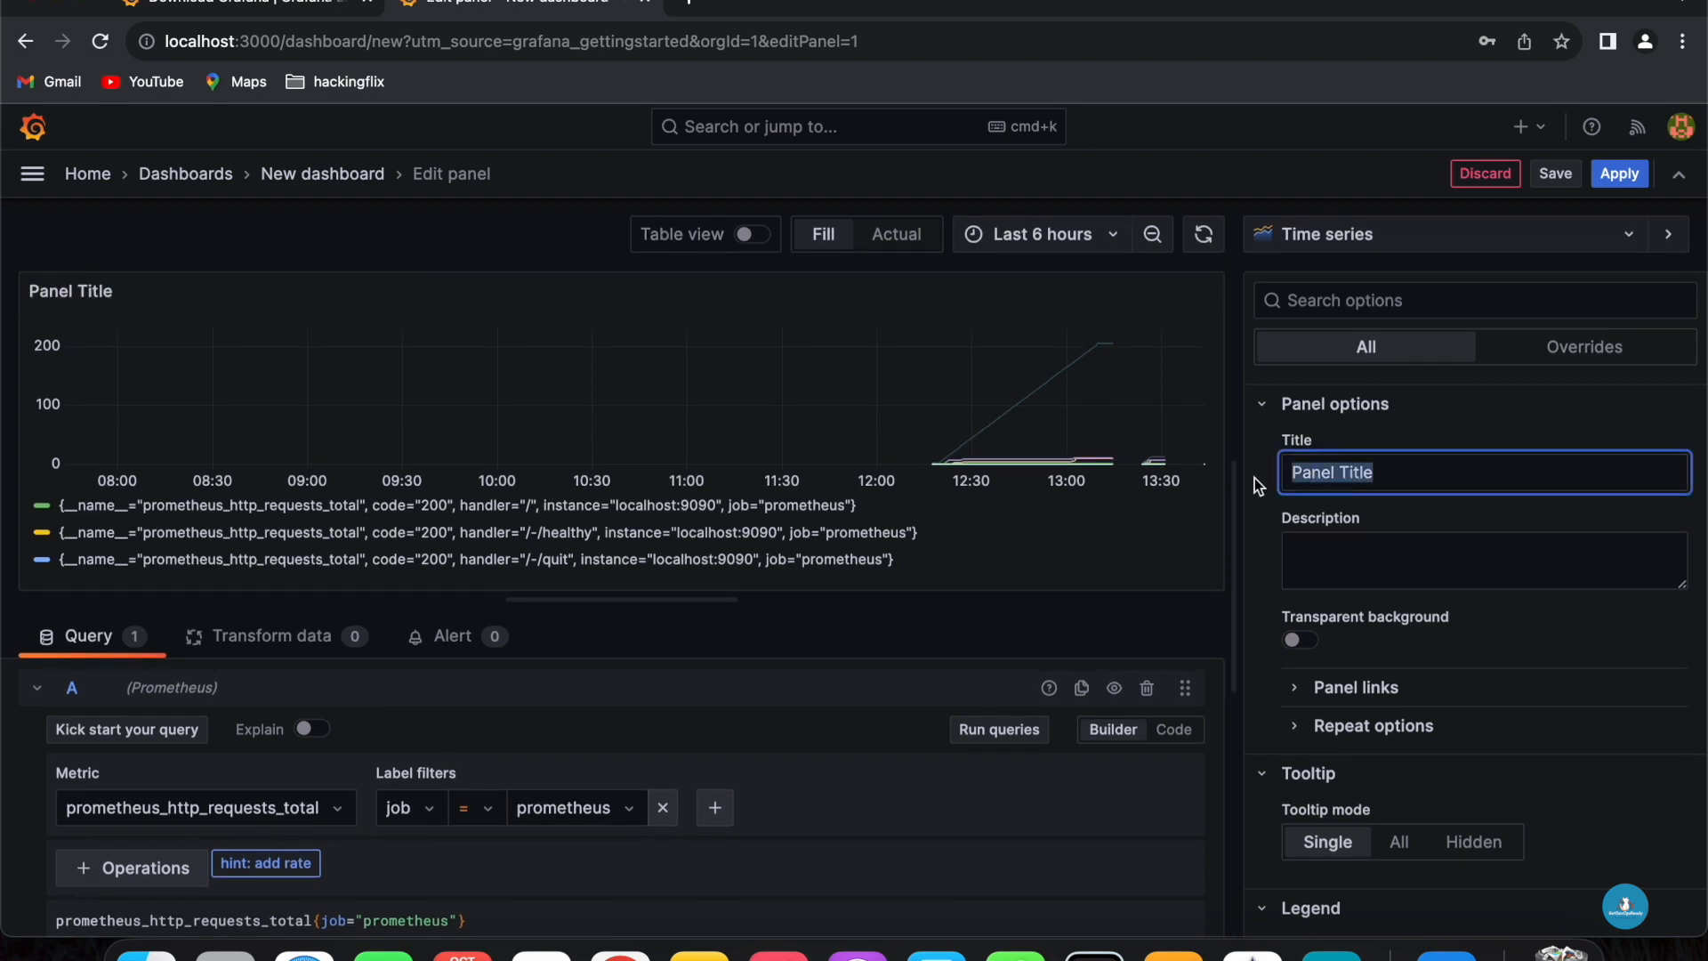
type("Prometheus http Request count")
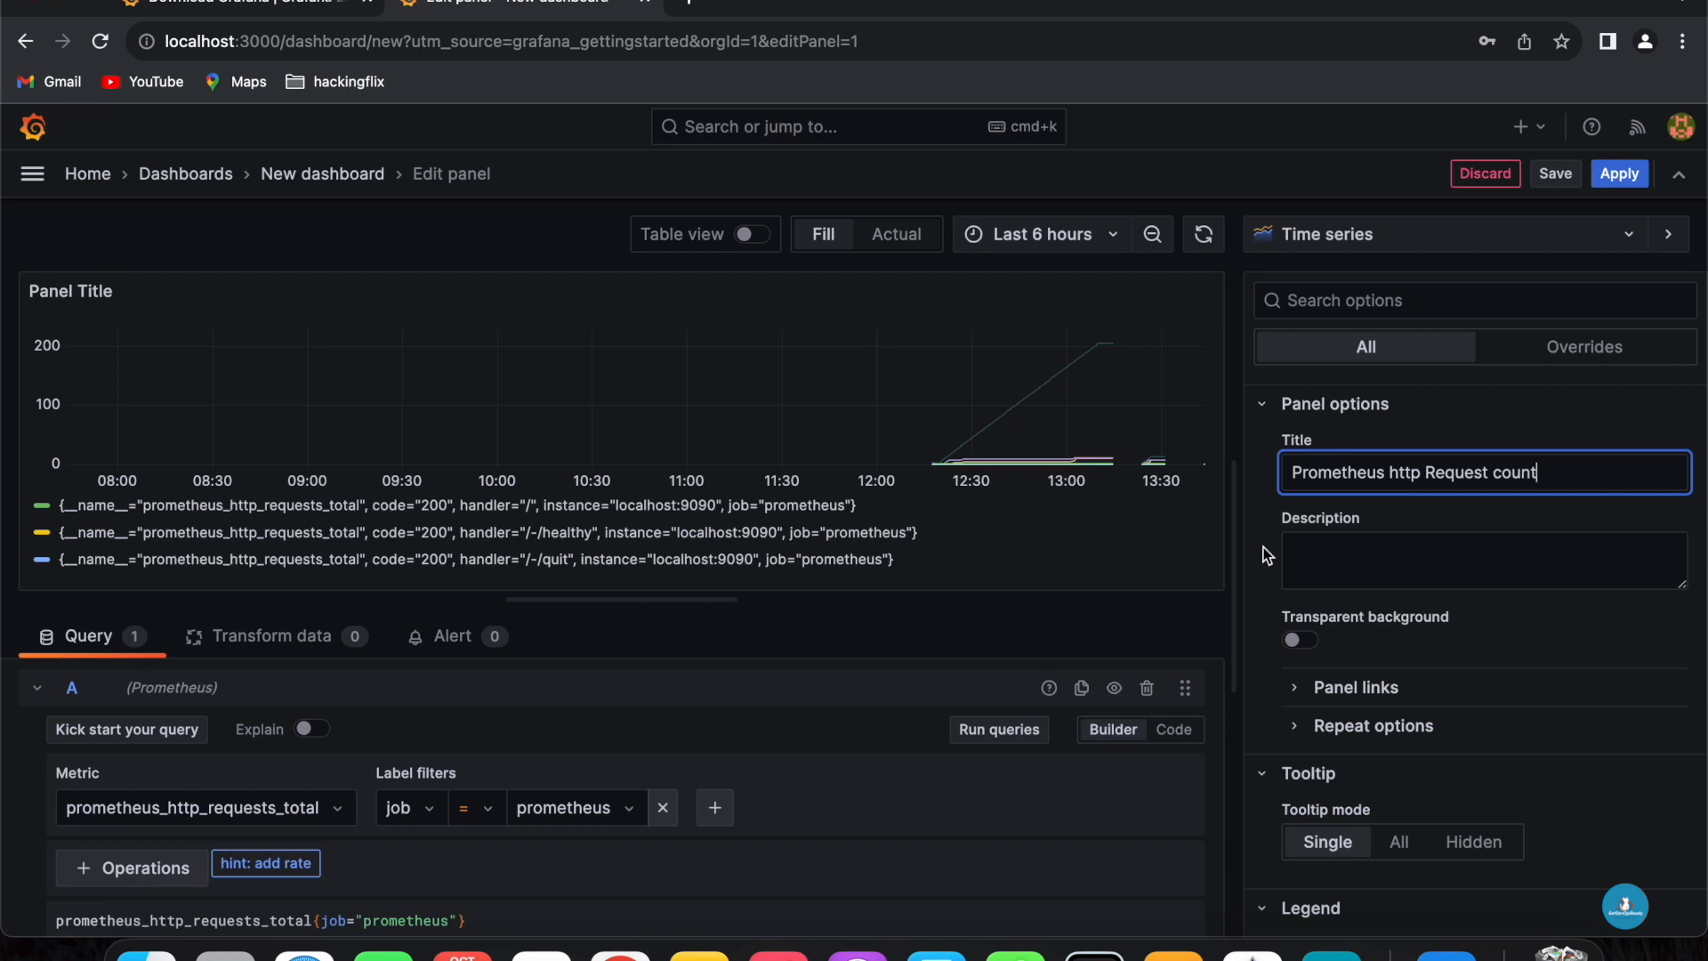
left_click(1618, 175)
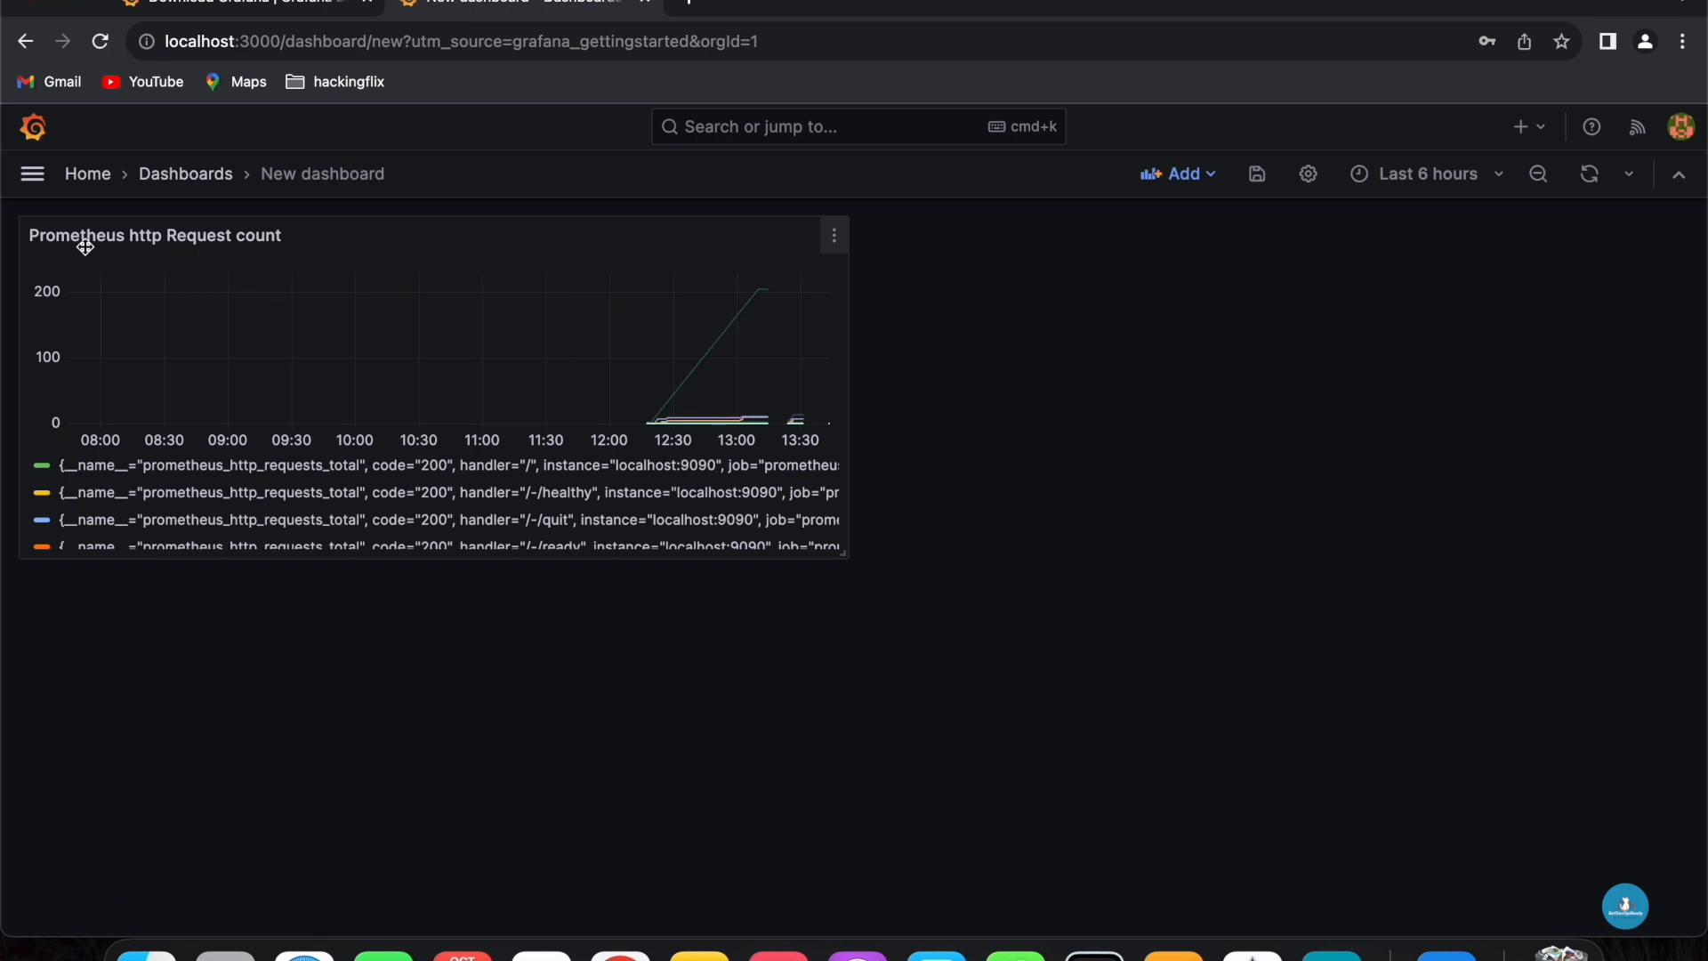
- Add a second visualization and select prometheus_api_remote_read_queries as its query metric
mouse_move(659, 418)
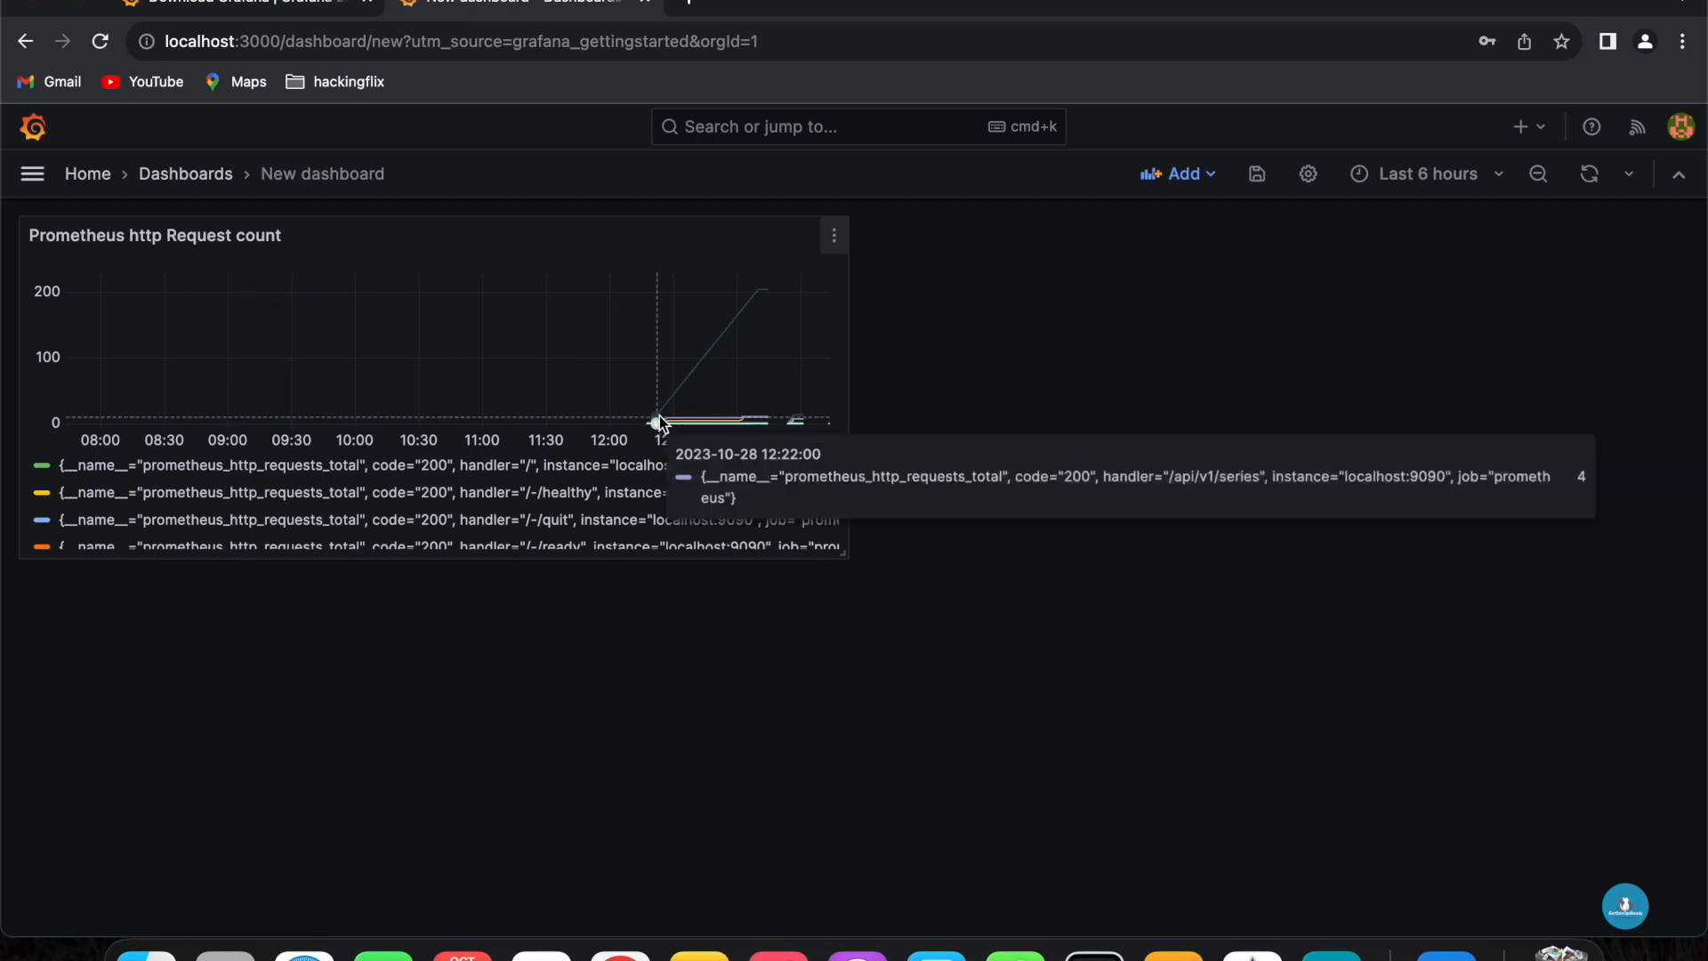
left_click(1208, 185)
left_click(1155, 219)
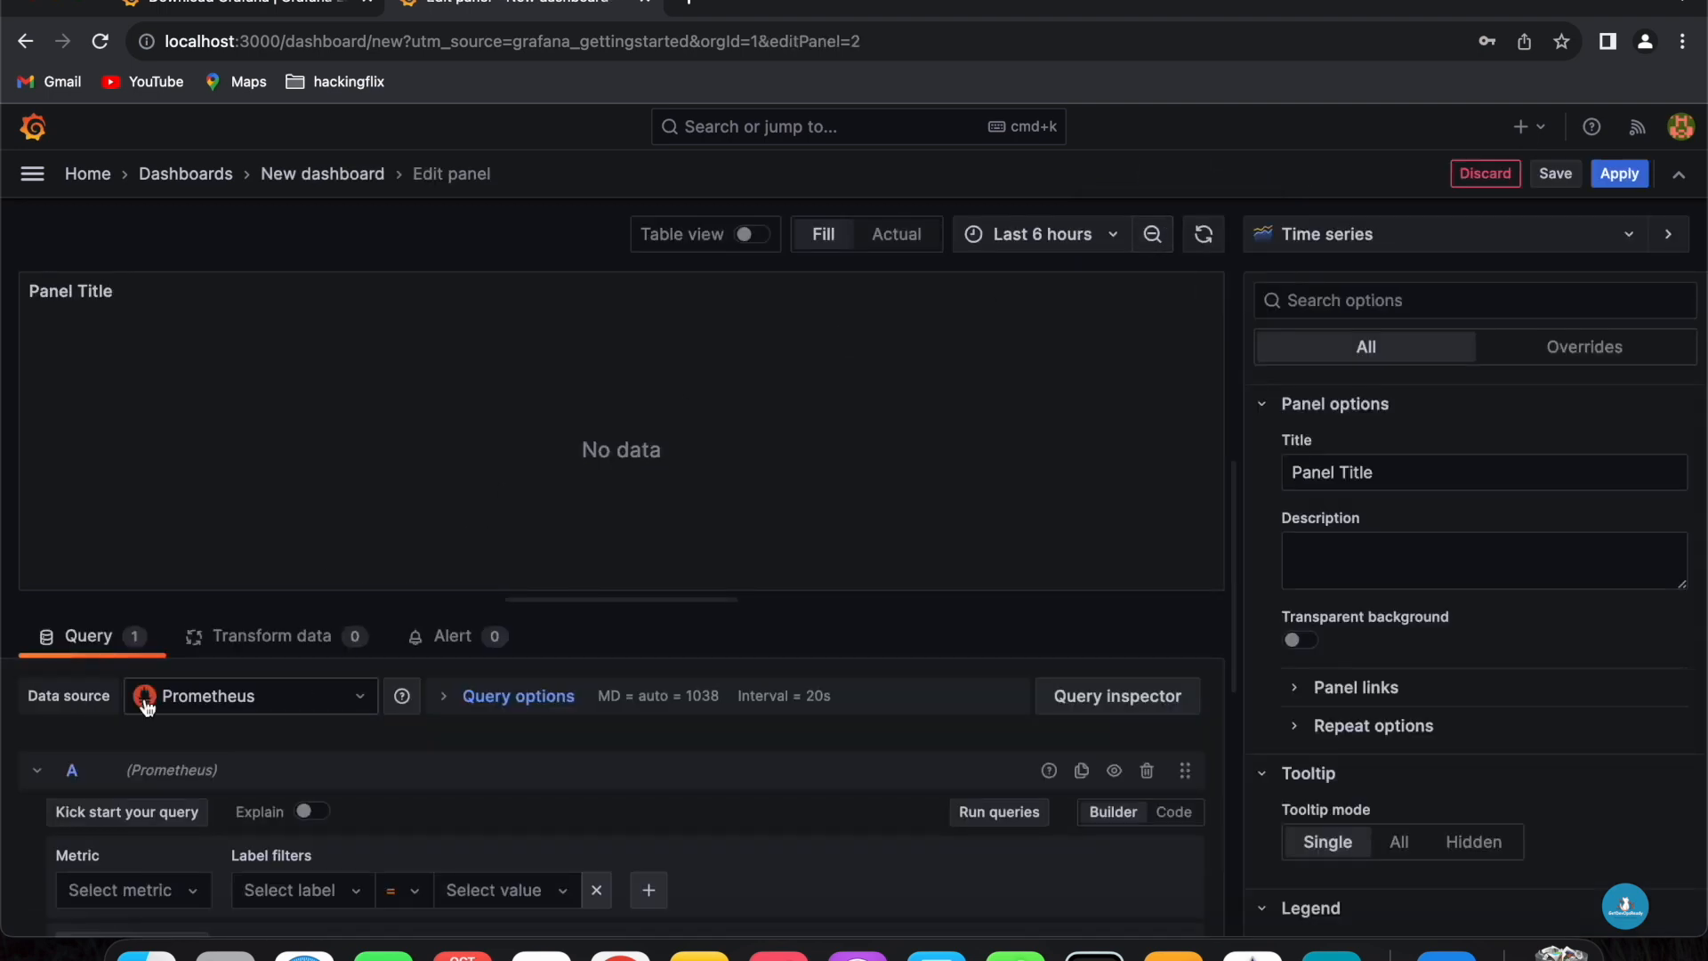
scroll(212, 761, "down", 2)
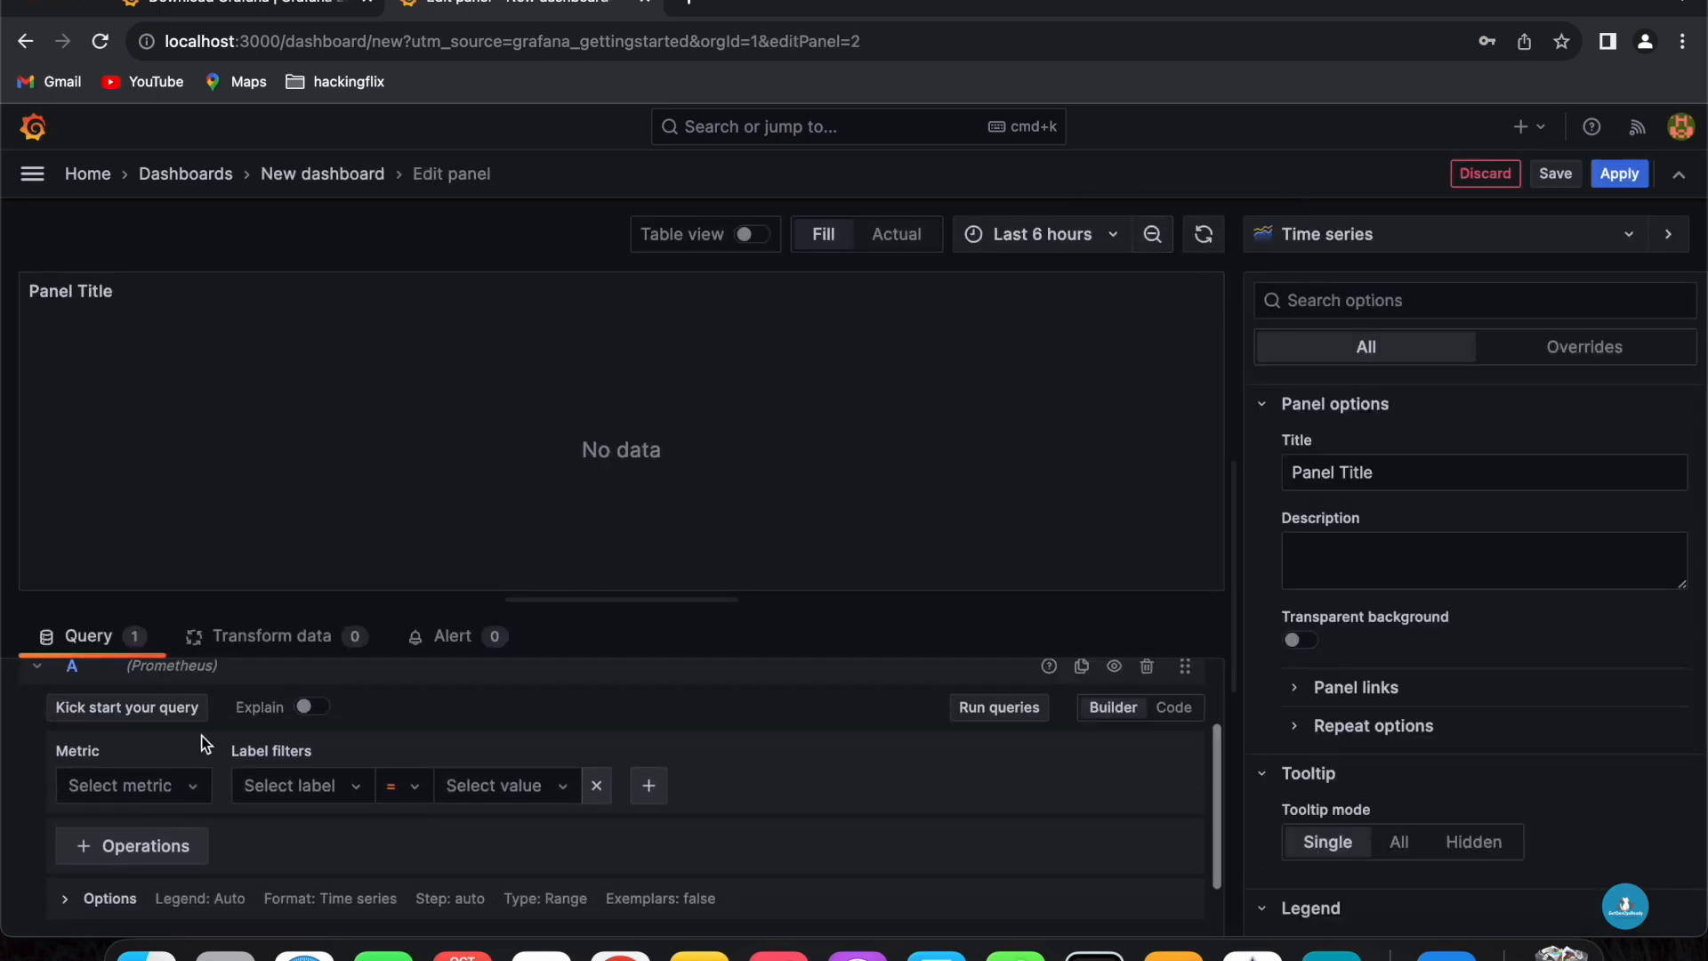
left_click(165, 781)
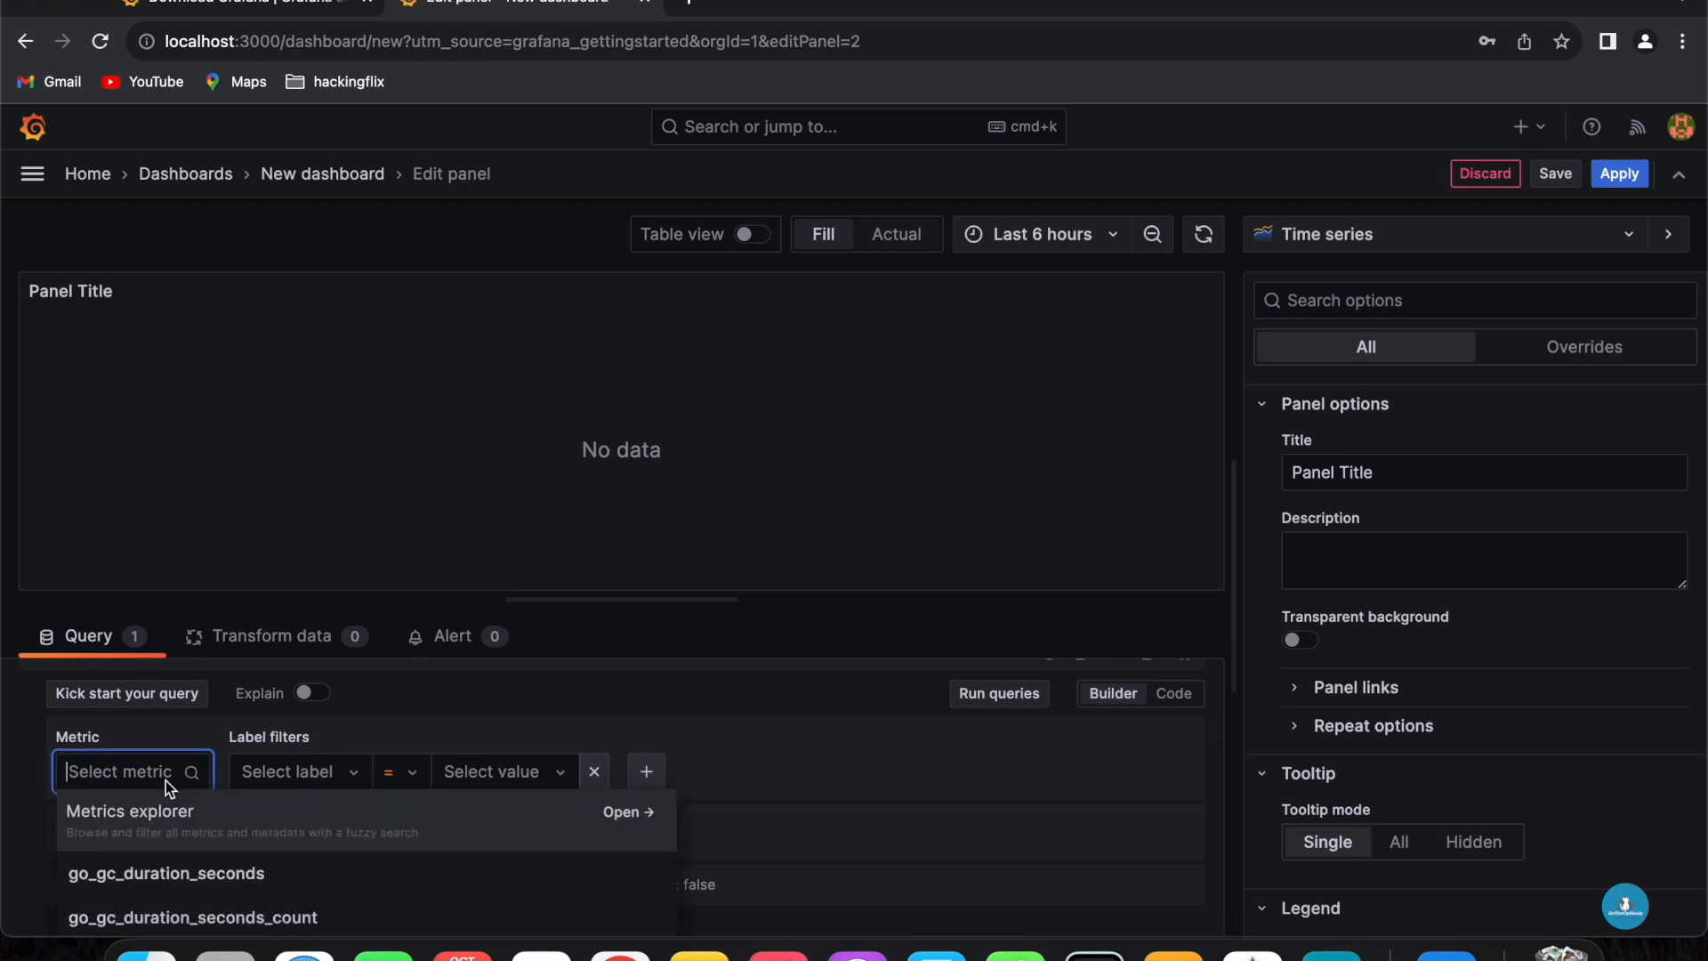
type("prometheus")
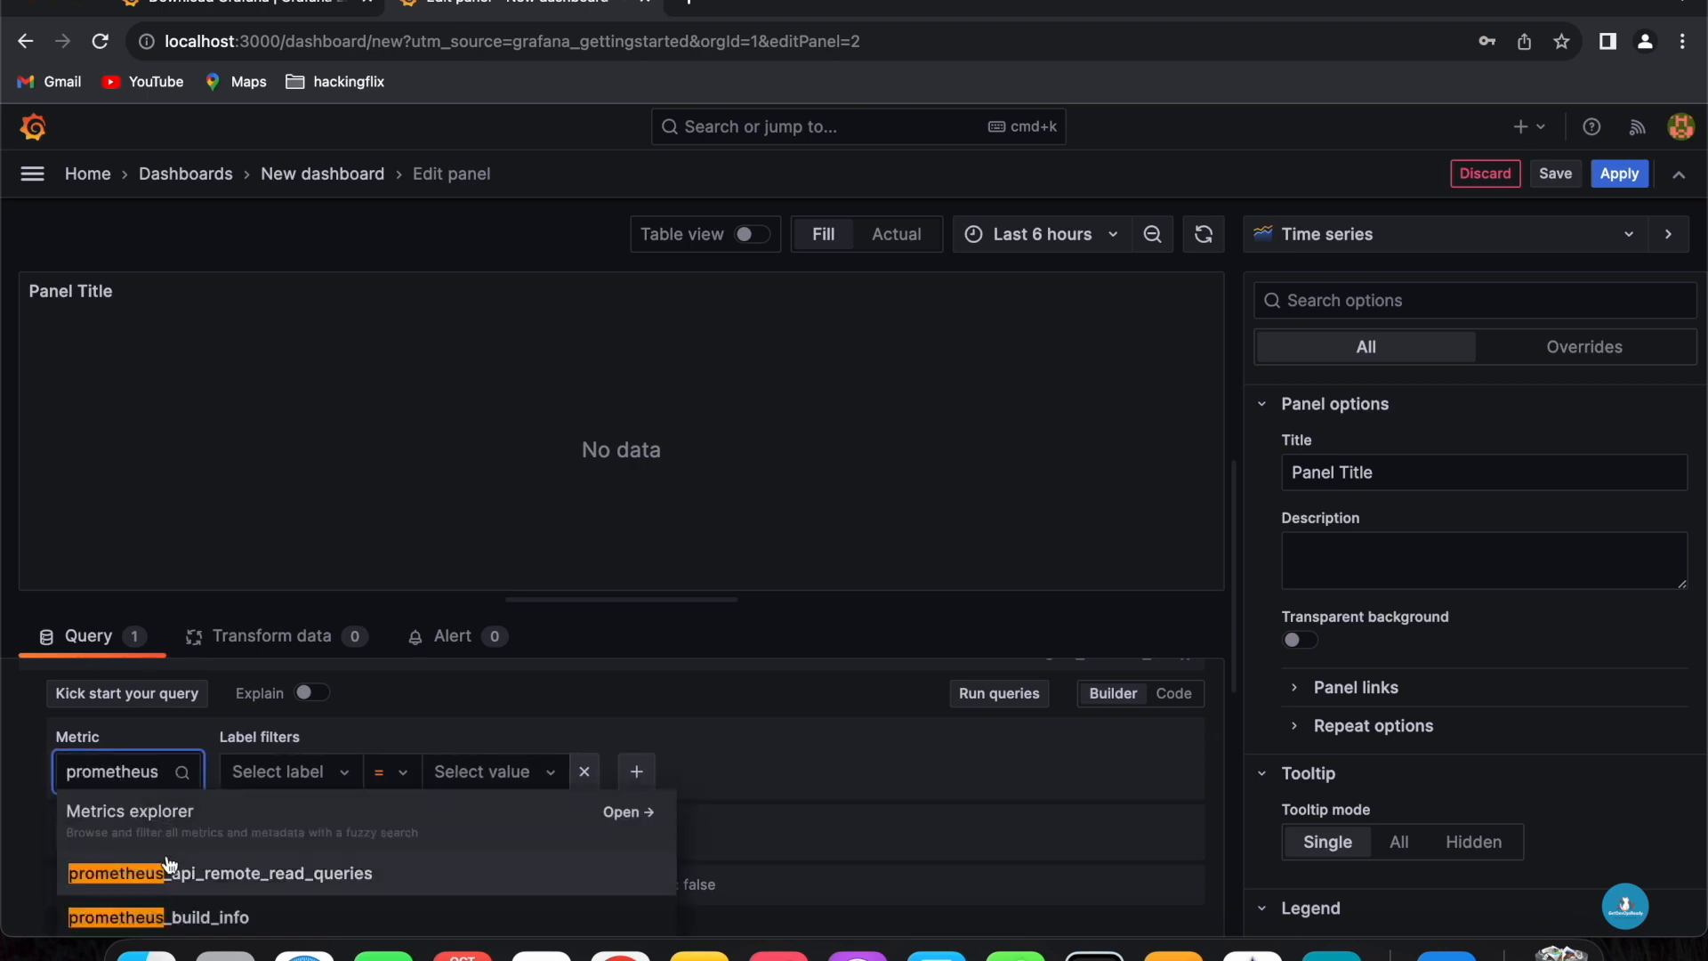
left_click(225, 867)
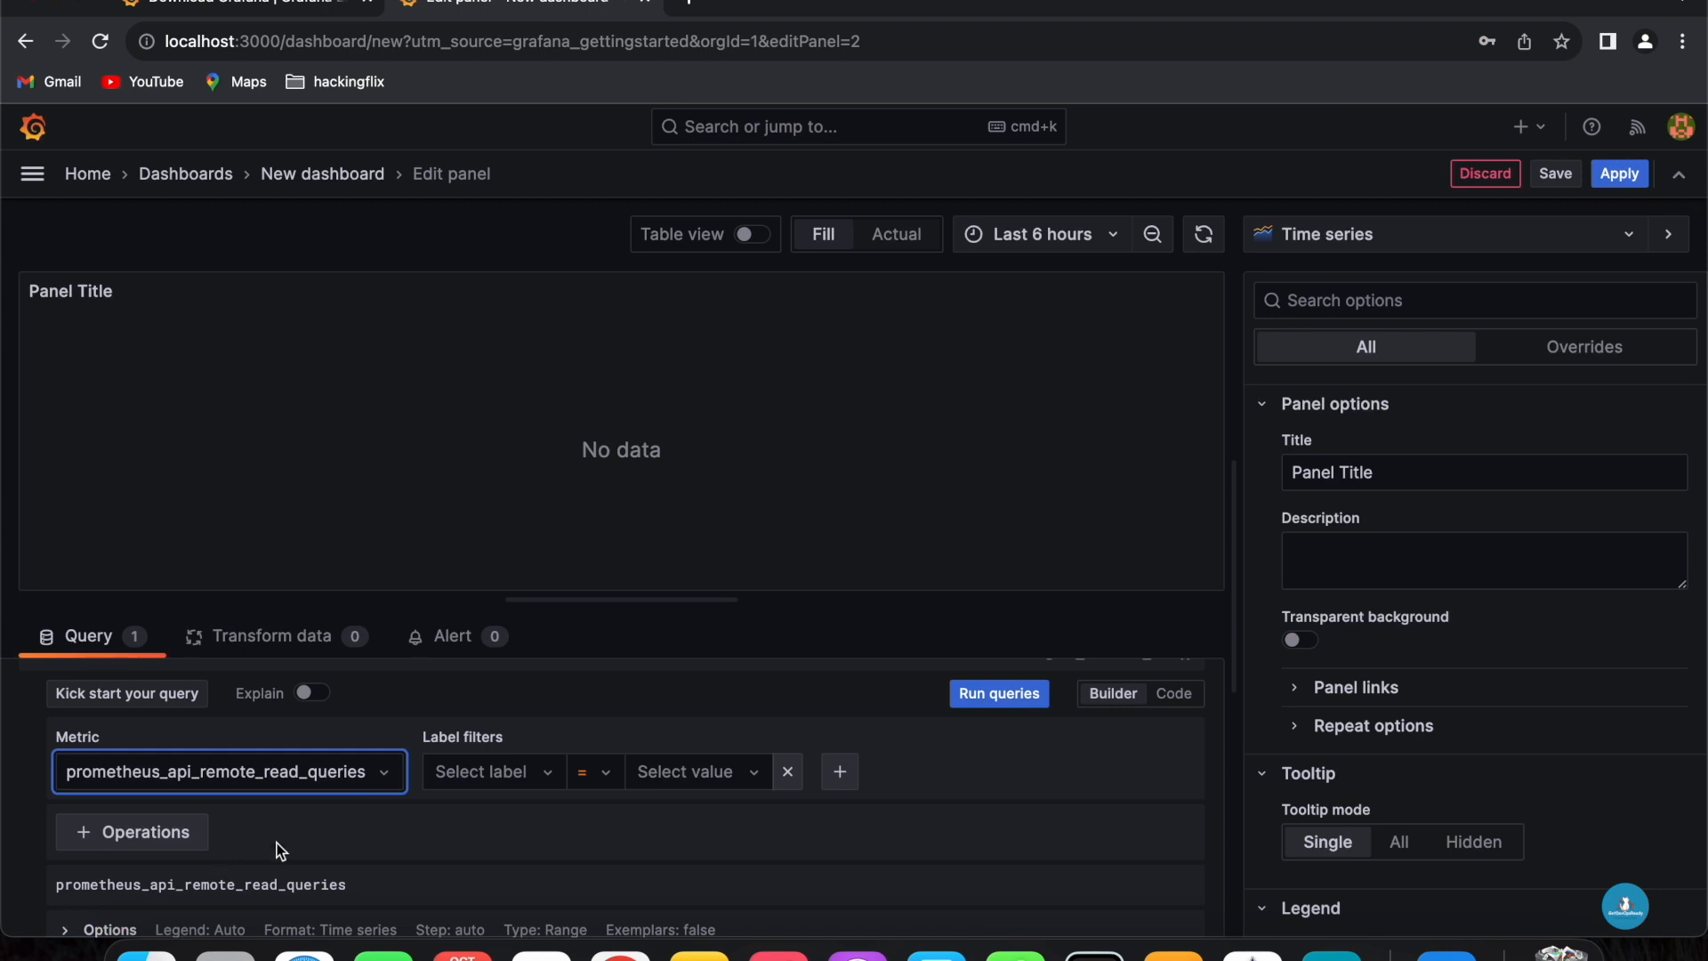
- Add a label filter job = prometheus to the second panel's query
left_click(520, 783)
left_click(489, 852)
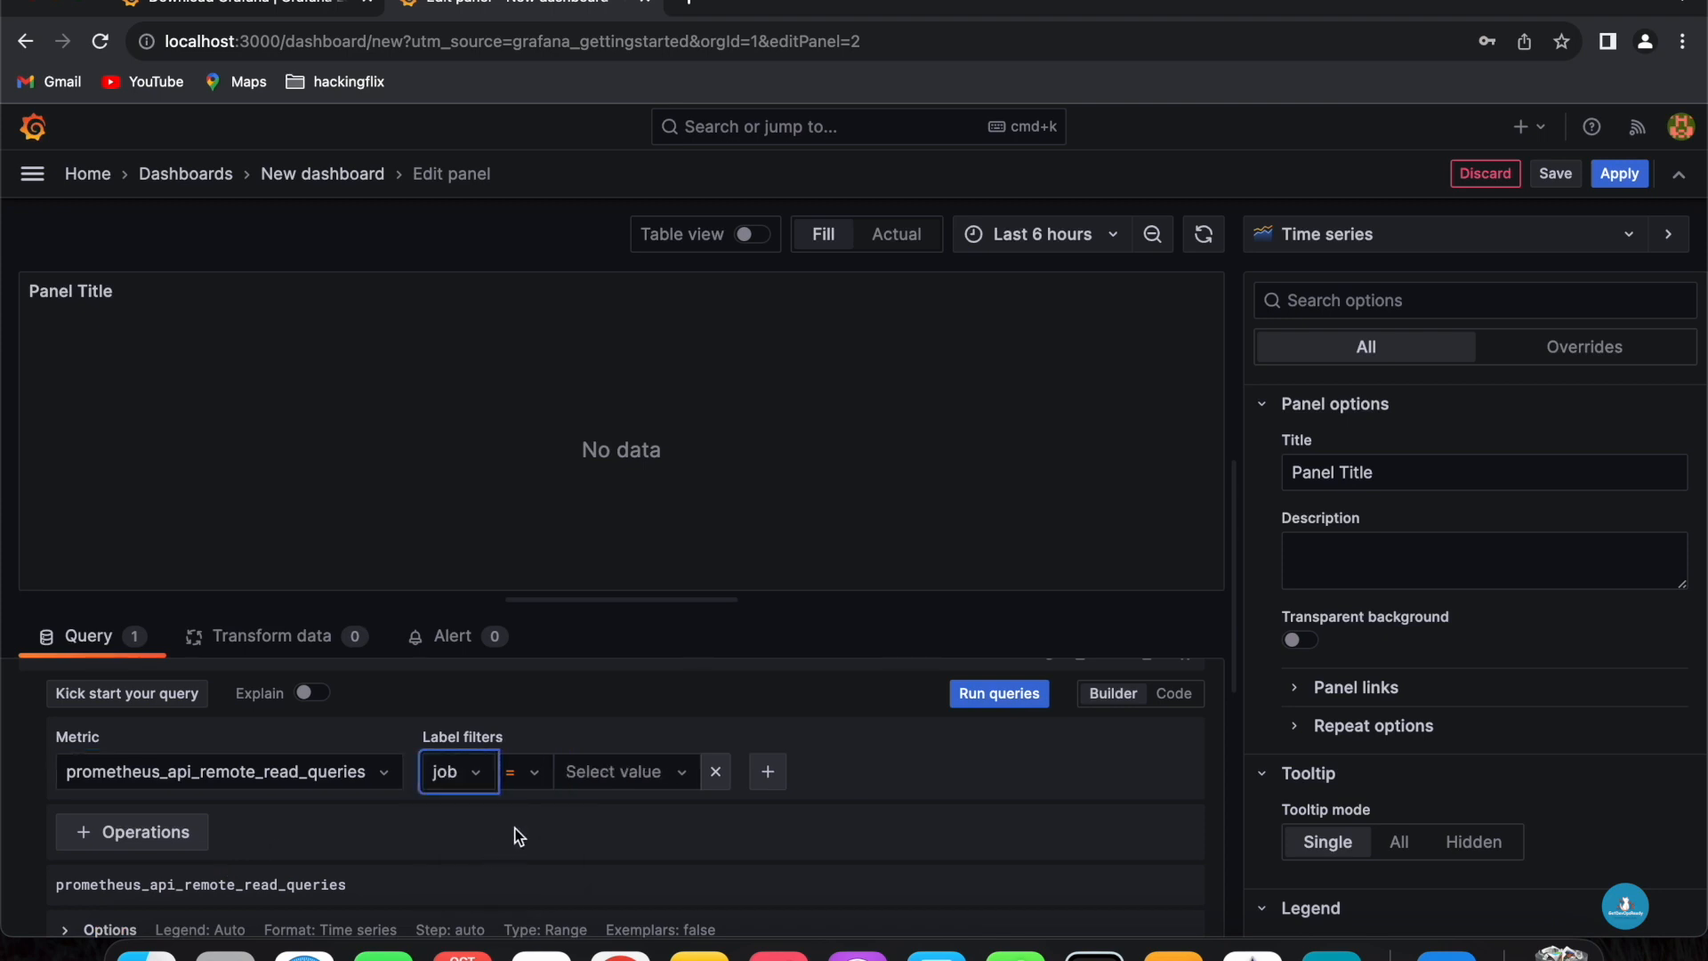
left_click(658, 770)
left_click(637, 731)
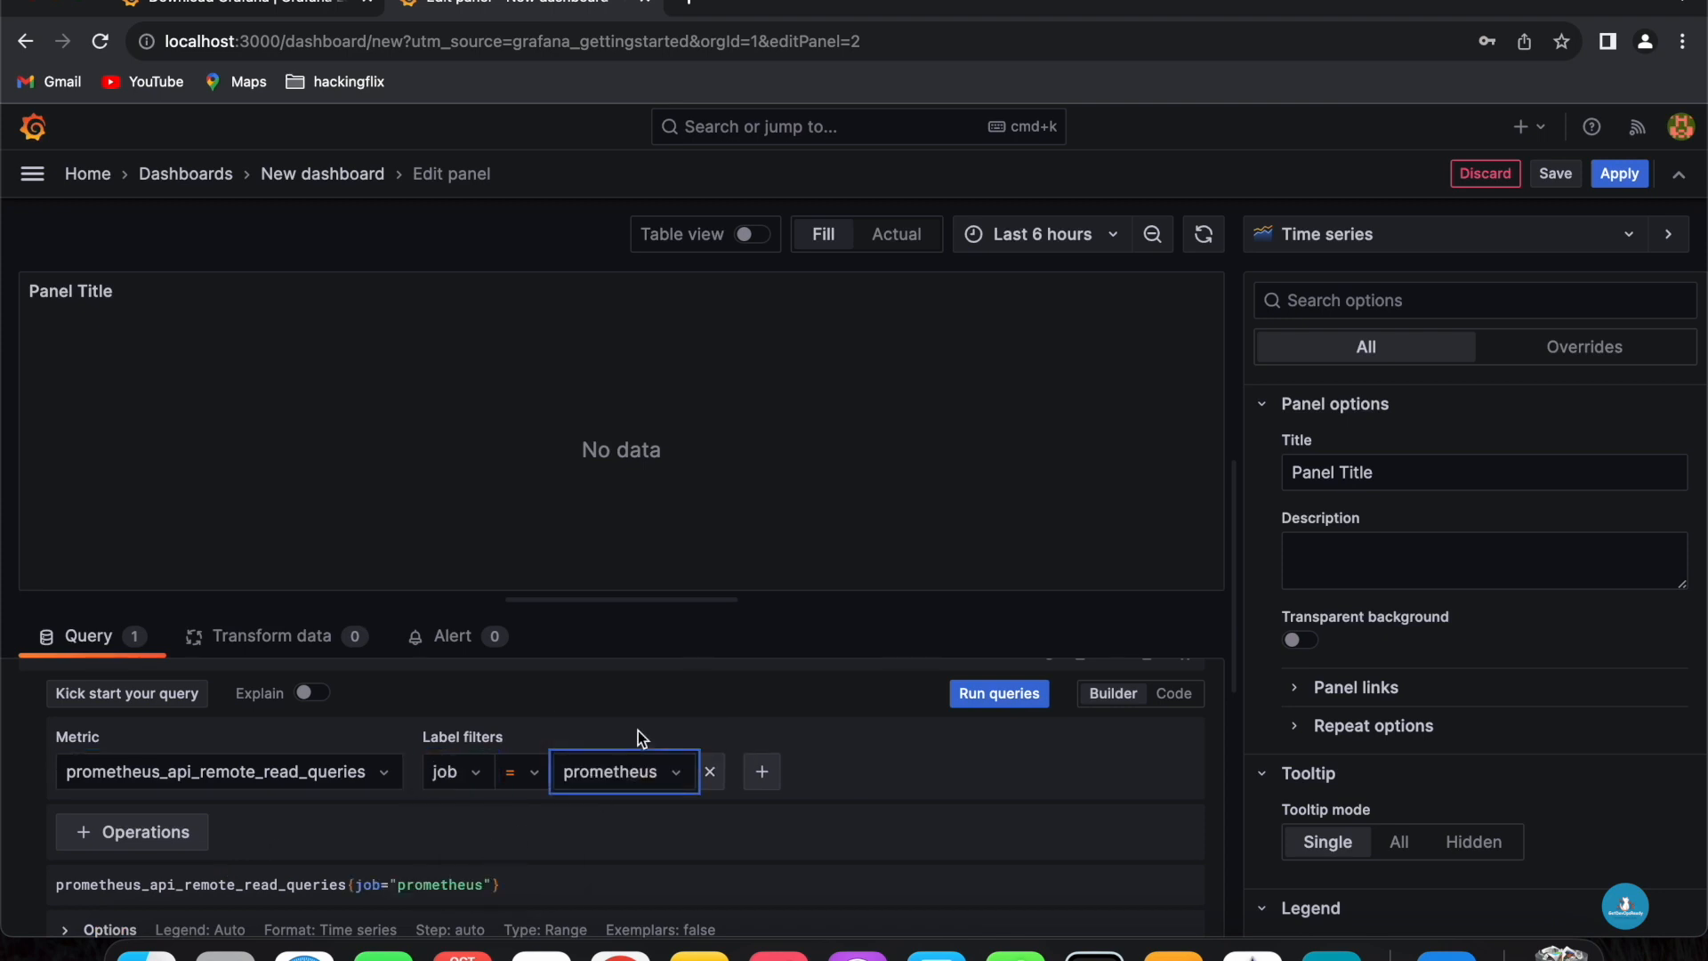
- Run the second panel's query and set its title to Prometheus API read Queries count
left_click(977, 701)
mouse_move(1006, 508)
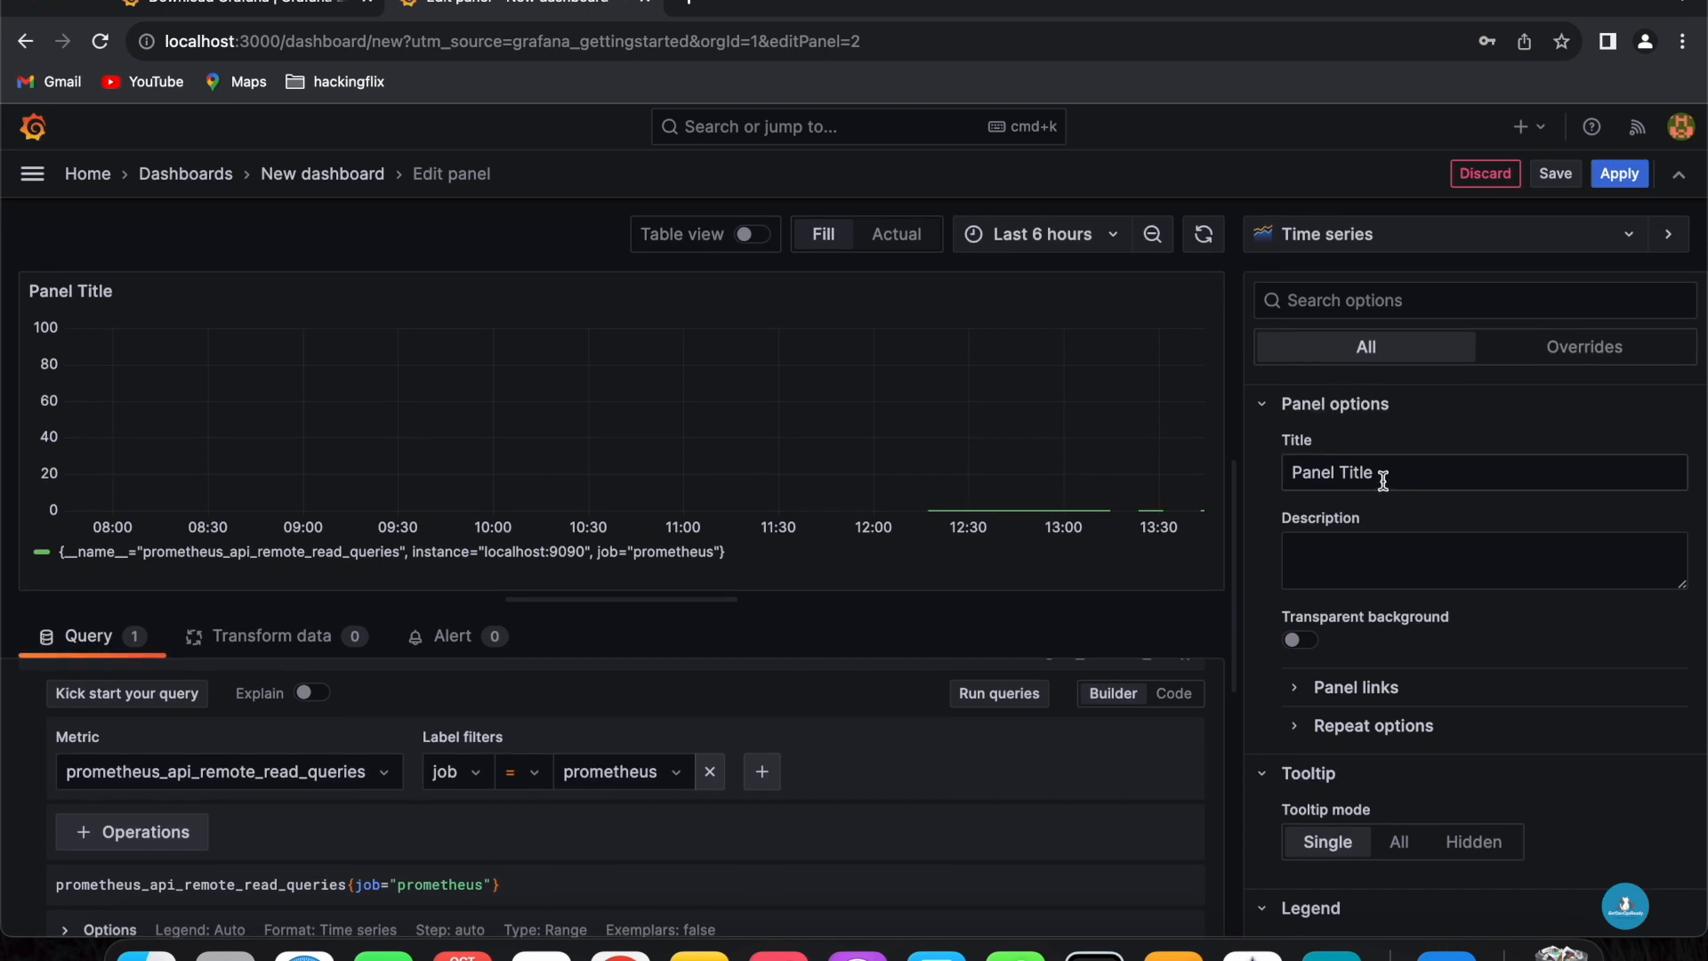
left_click_drag(1380, 476, 1217, 479)
type("Promete")
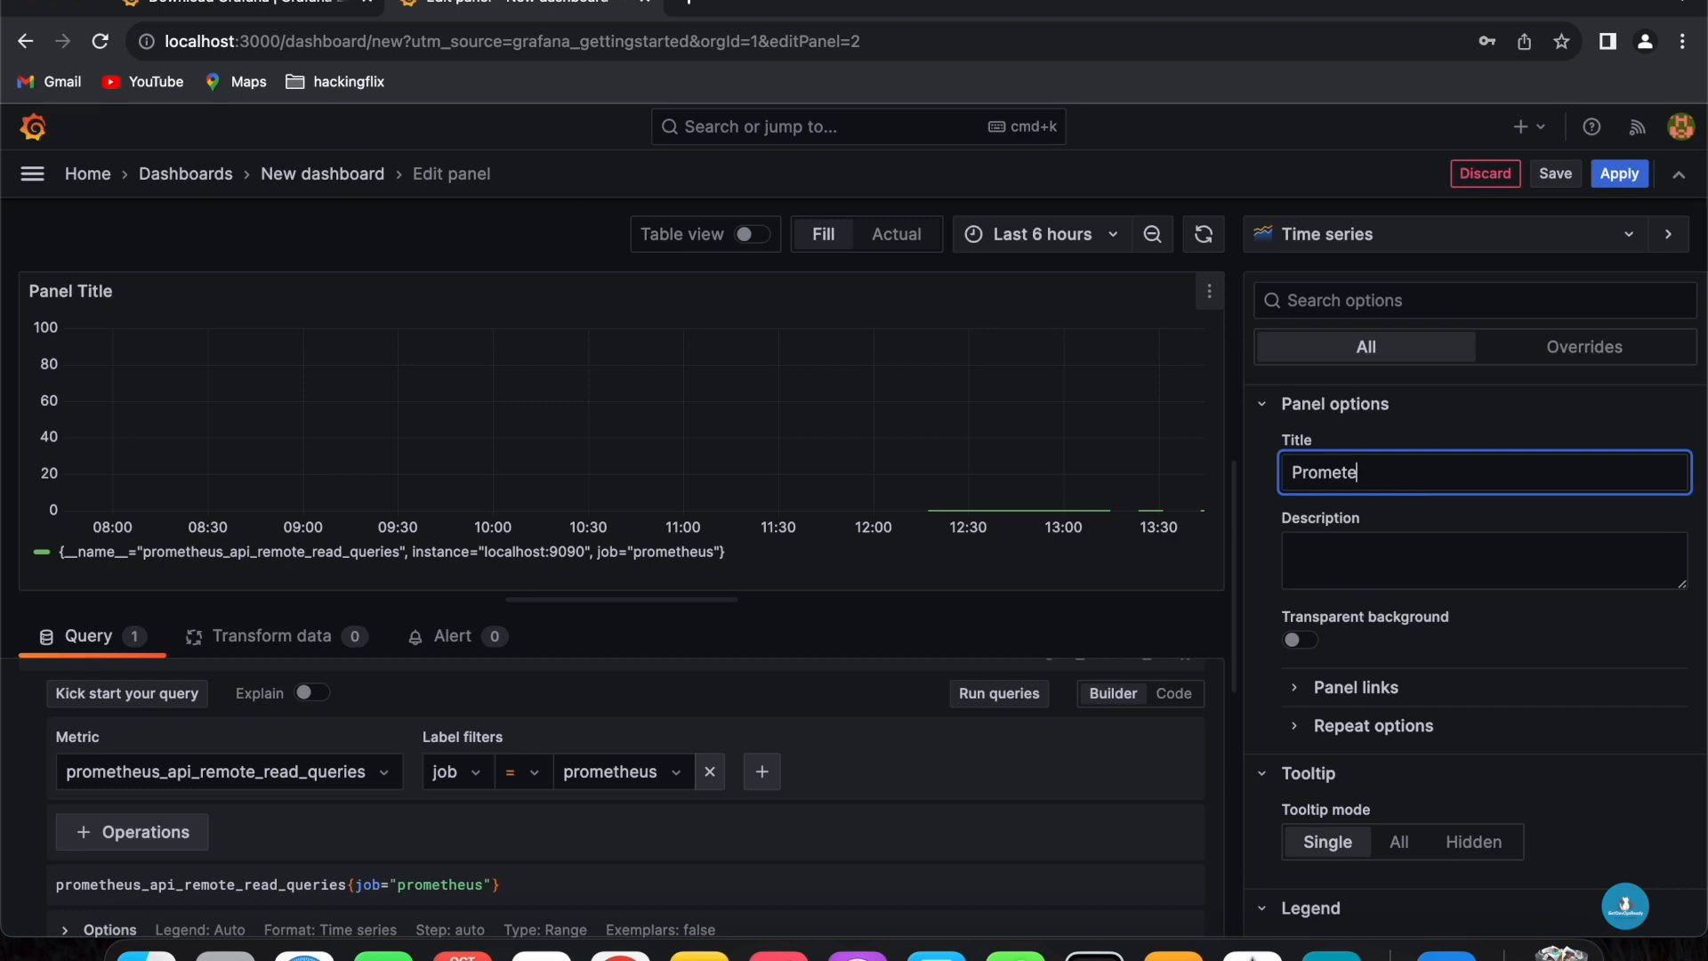
key("BackSpace")
type("heus ")
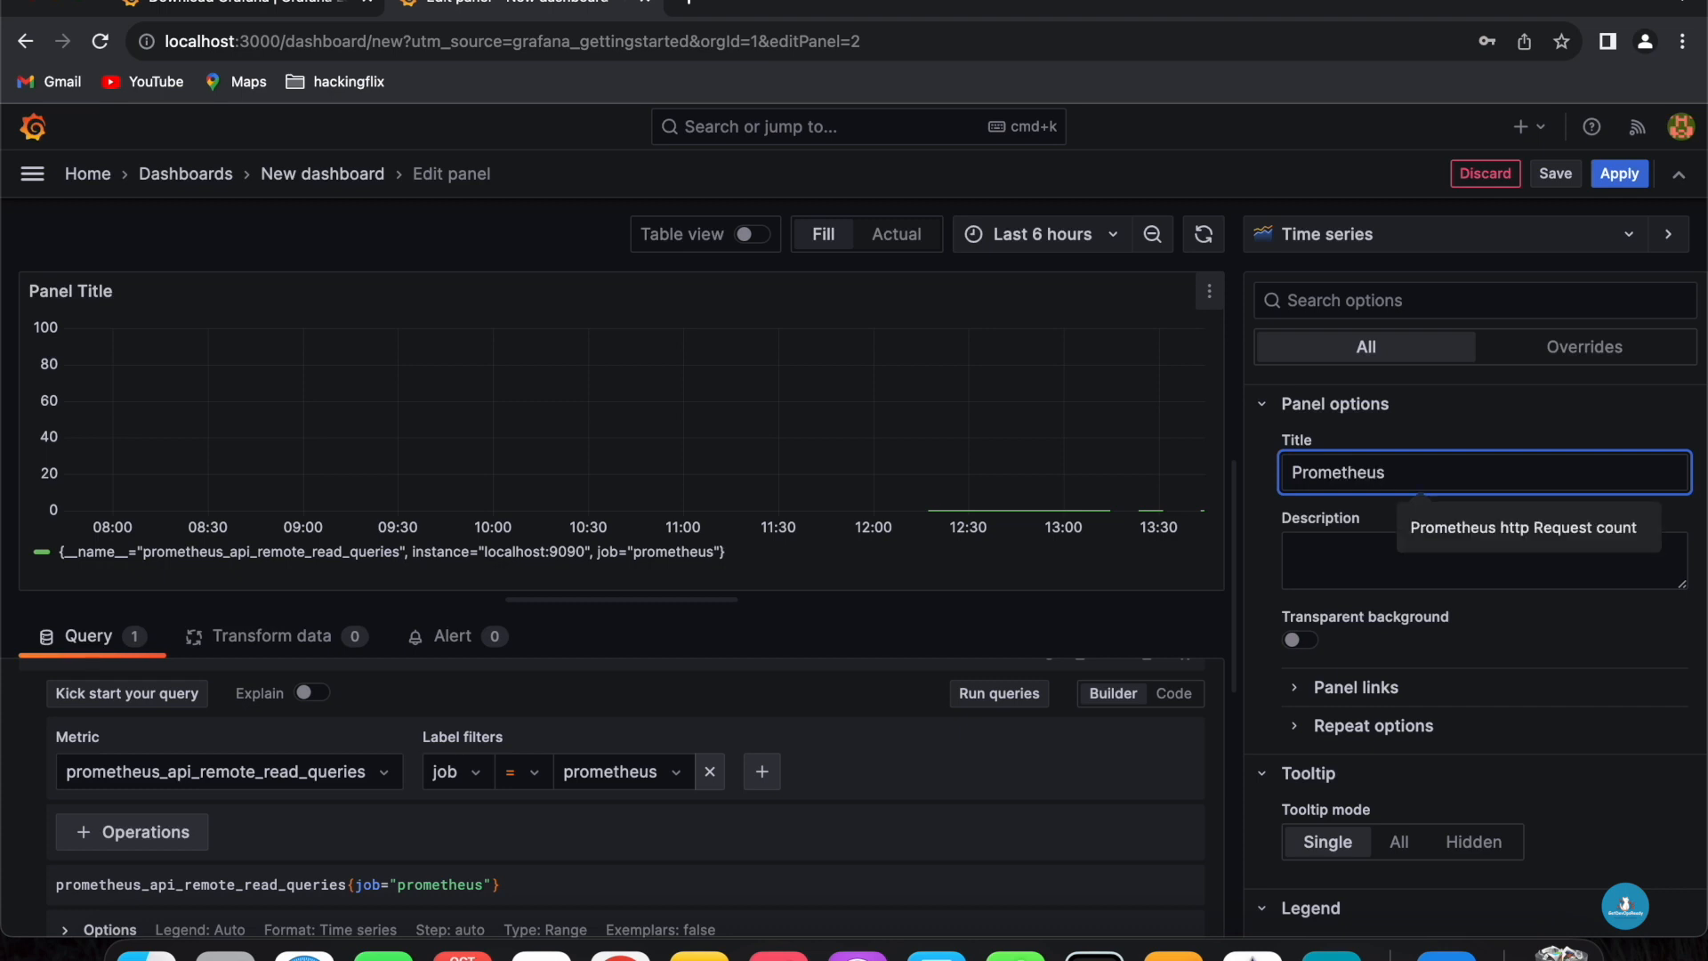
type("API read Queri")
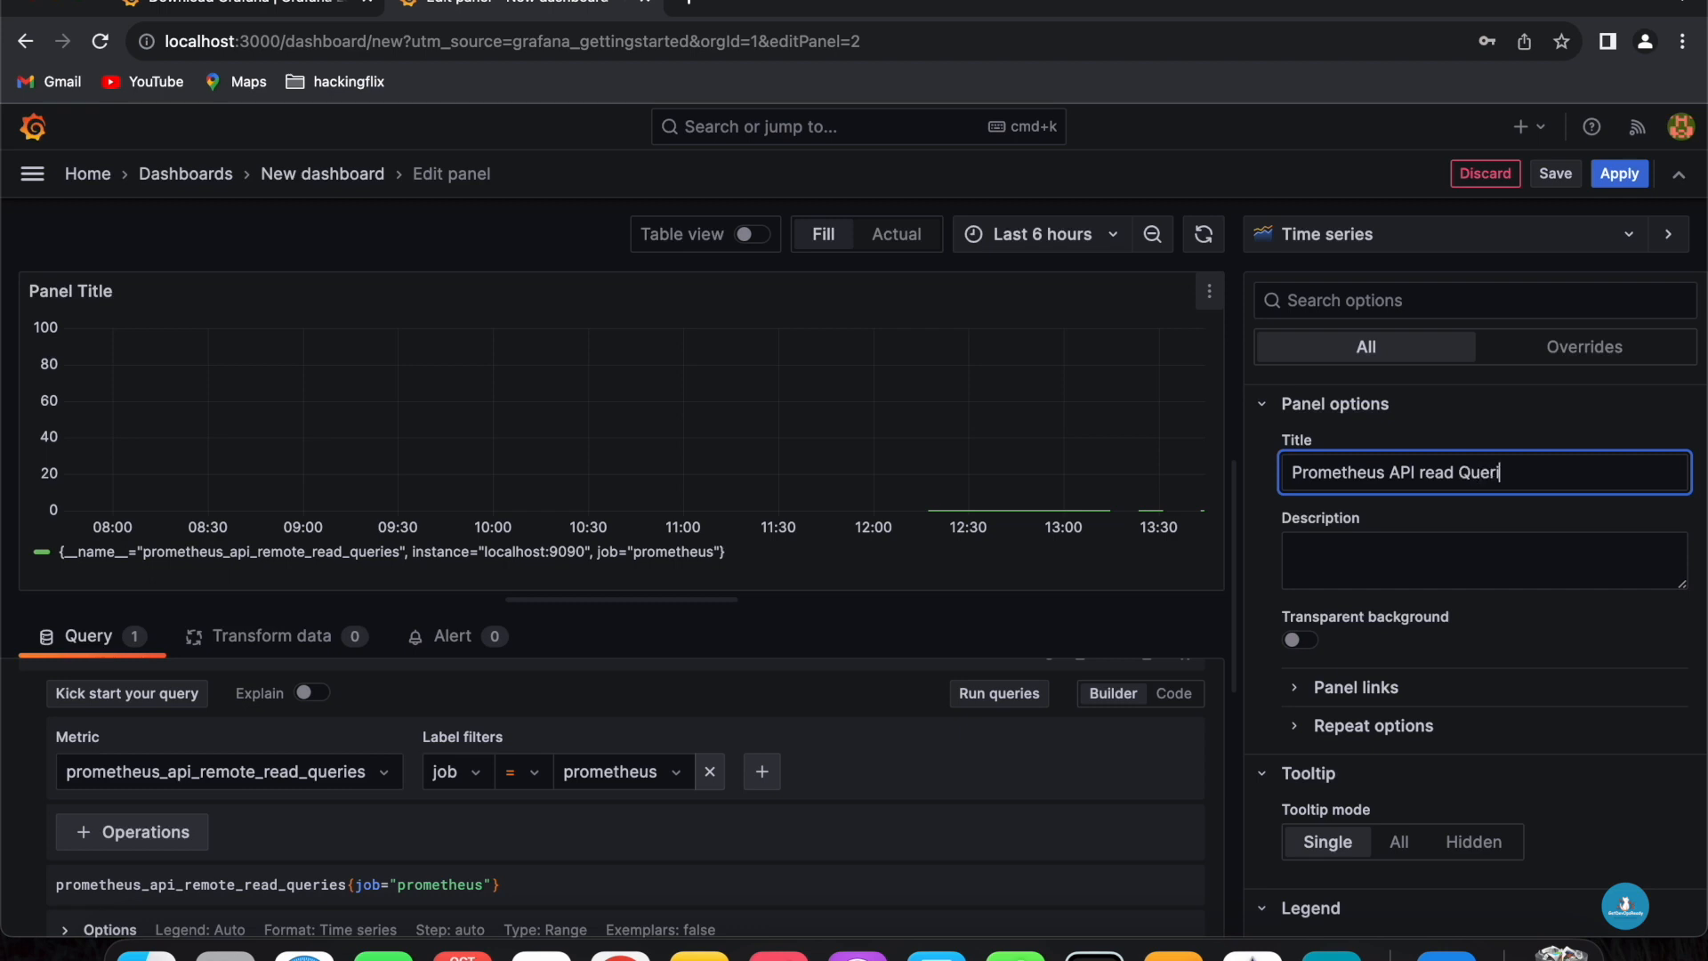
type("es count")
- Apply the panel and save the dashboard titled Prometheus with the description All Prometheus Related Data
left_click(1618, 174)
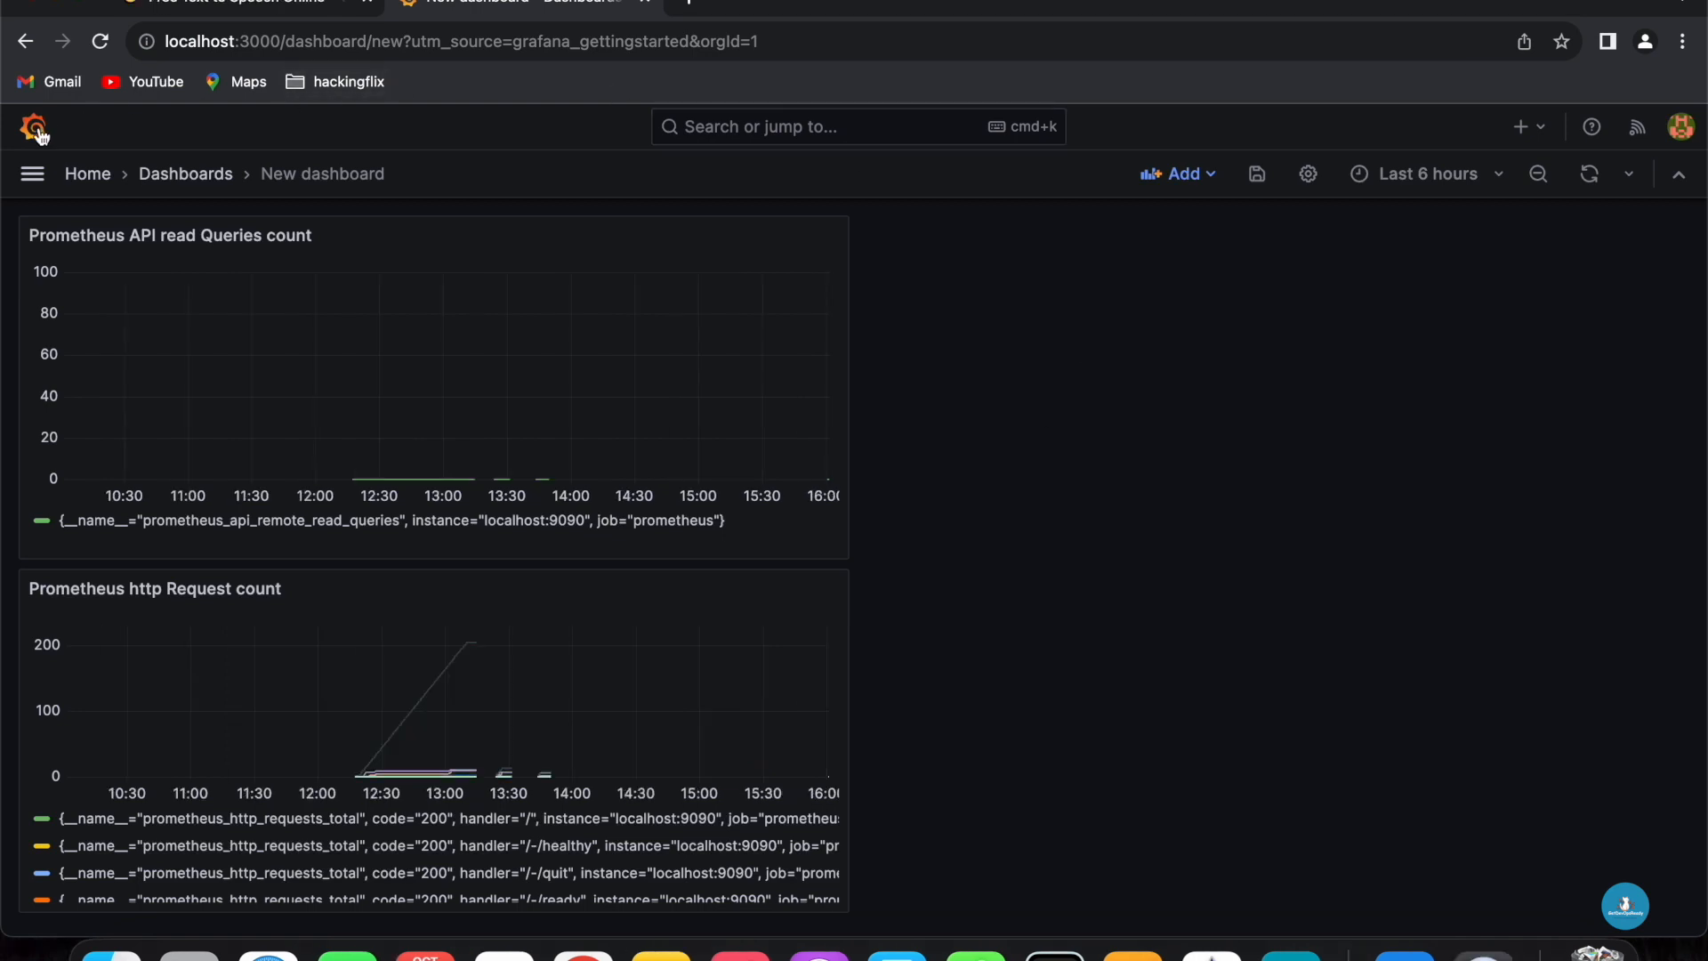
left_click(38, 129)
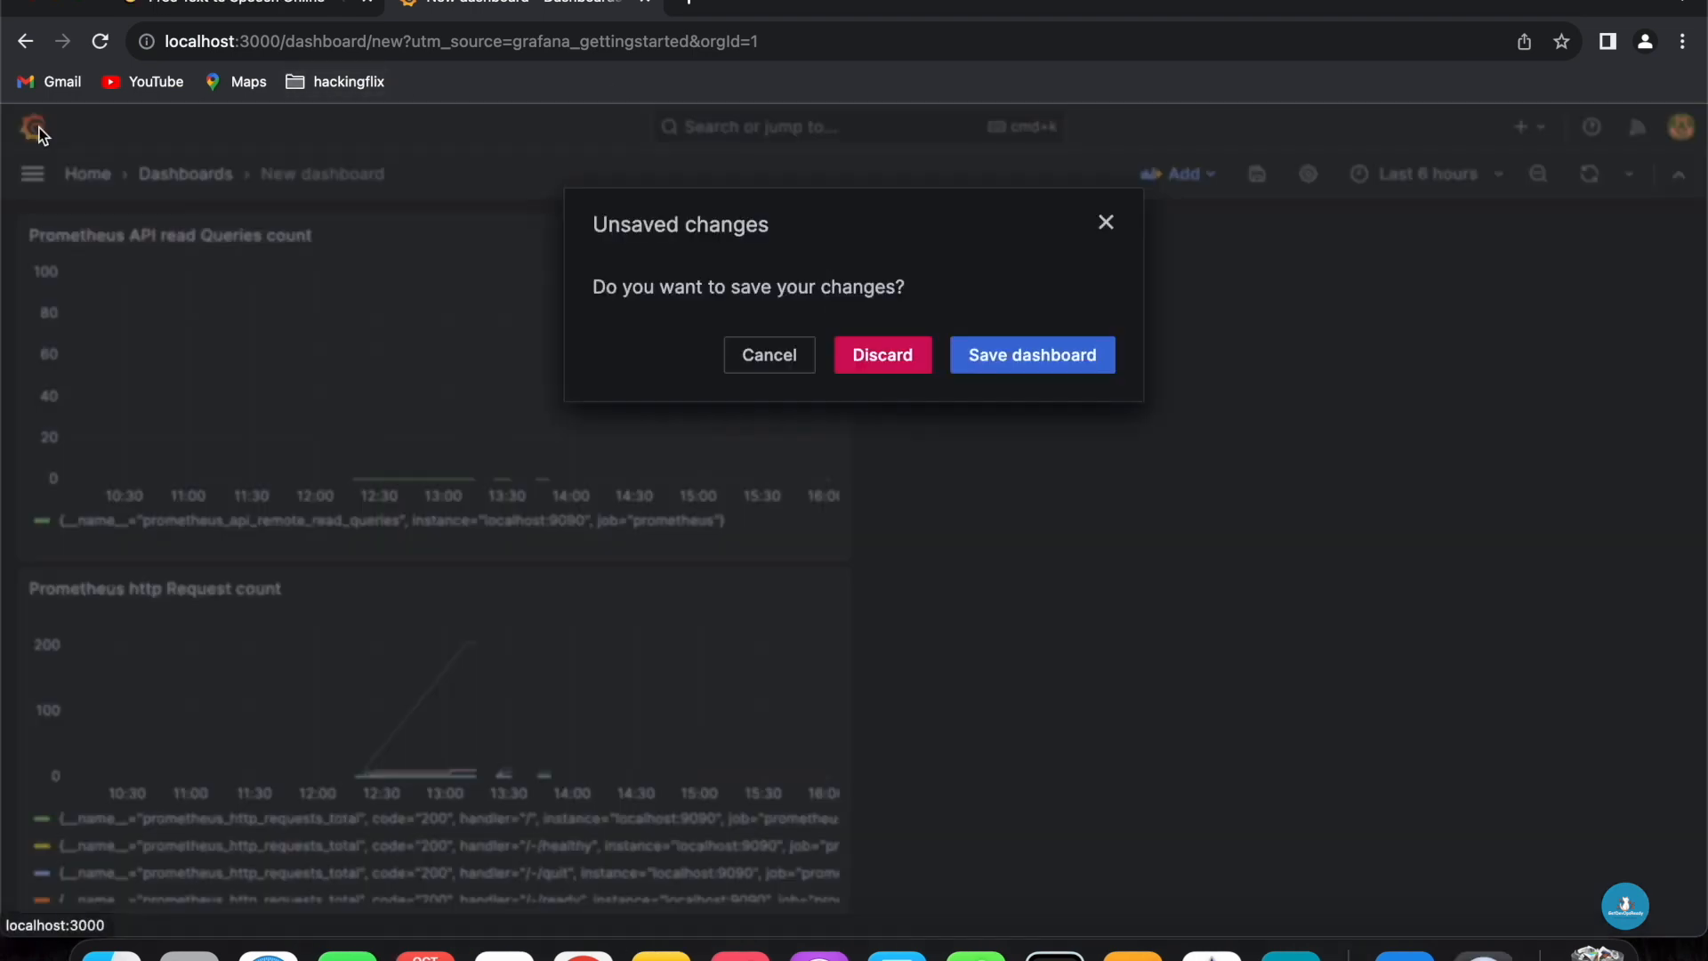
left_click(1023, 356)
left_click_drag(1014, 394, 860, 397)
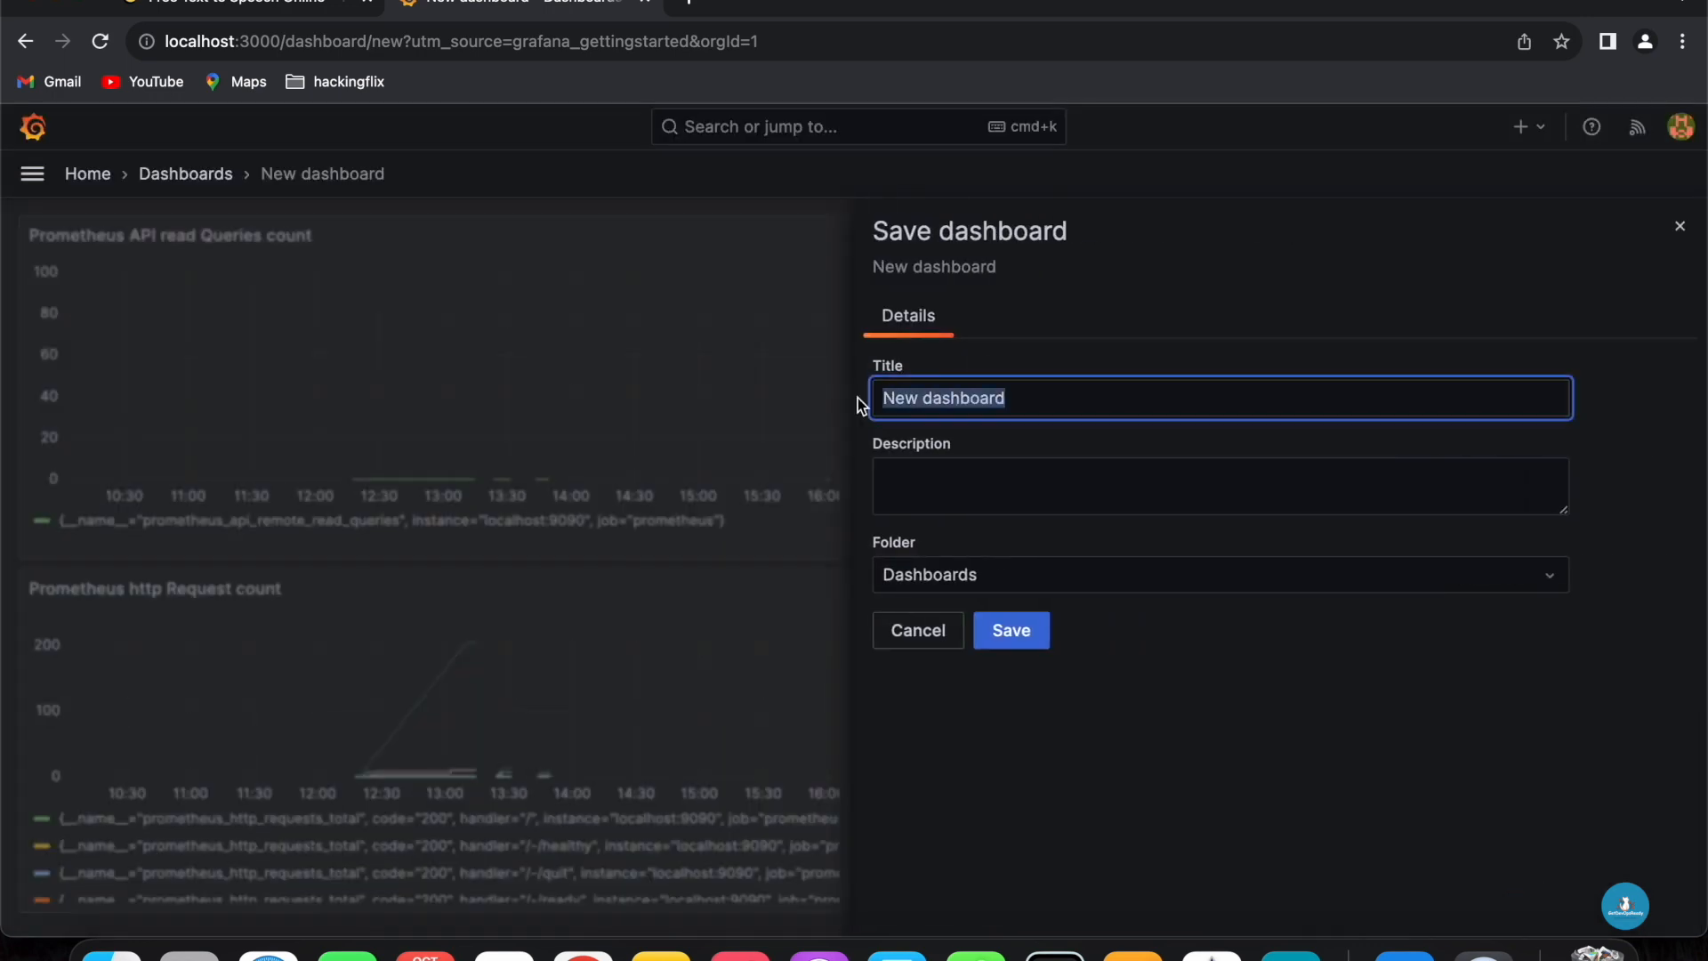
type("Prometheus")
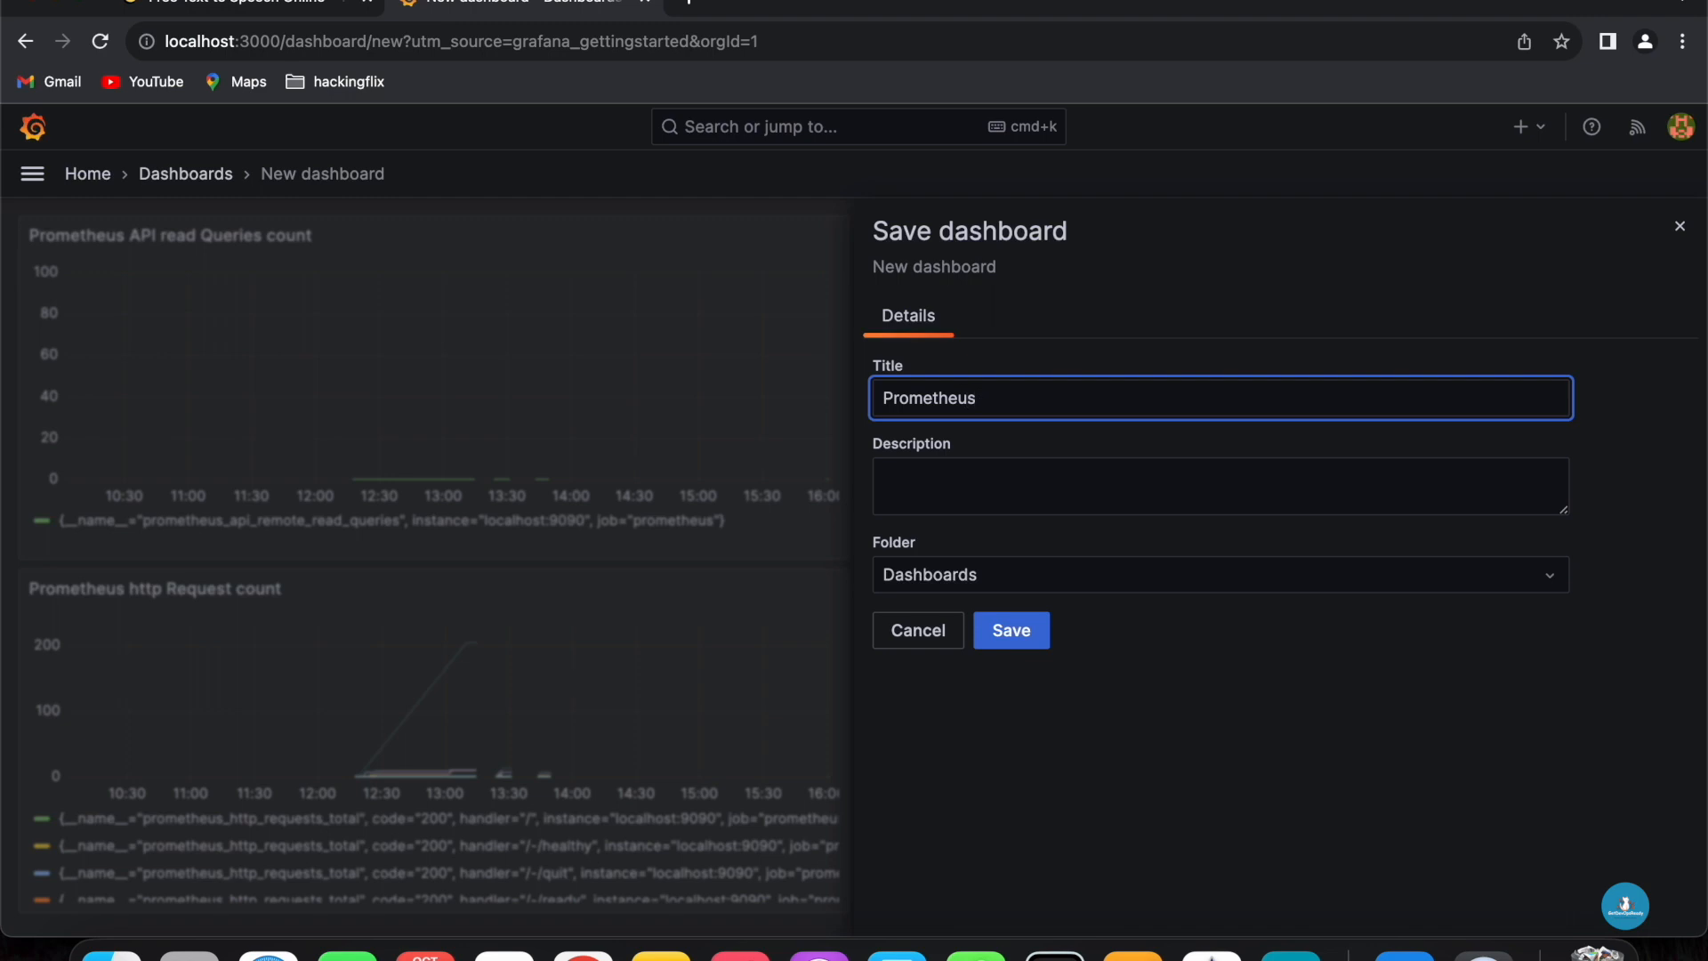
left_click(922, 483)
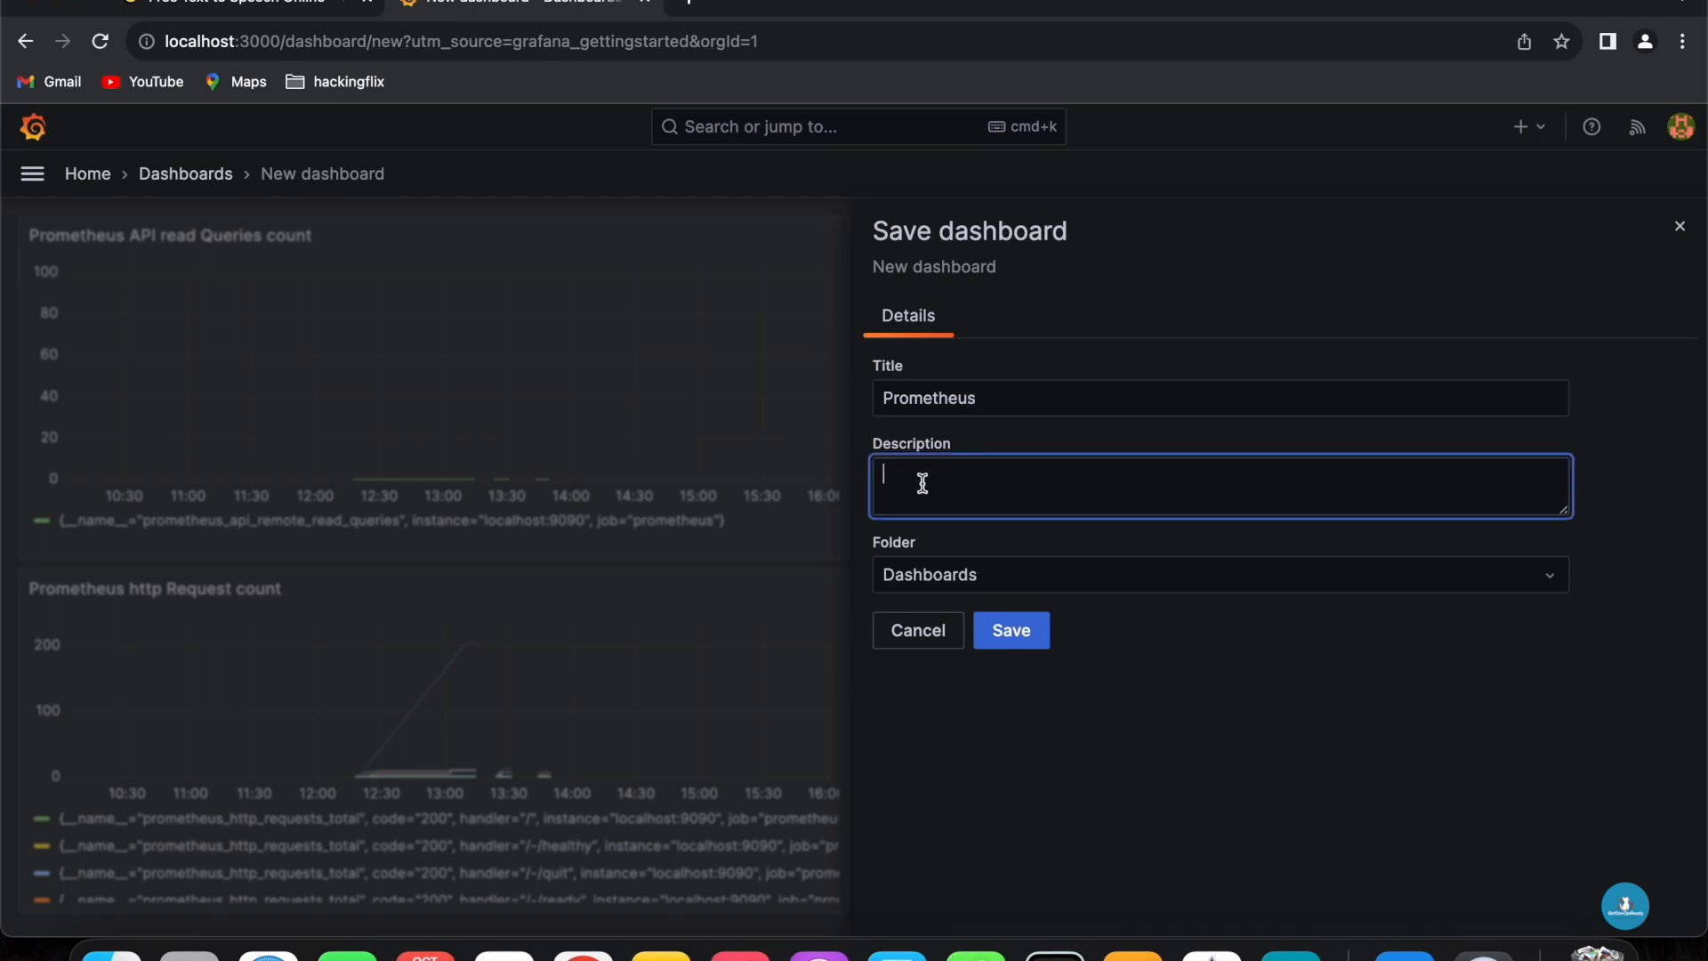
type("All Prometheus Related Data")
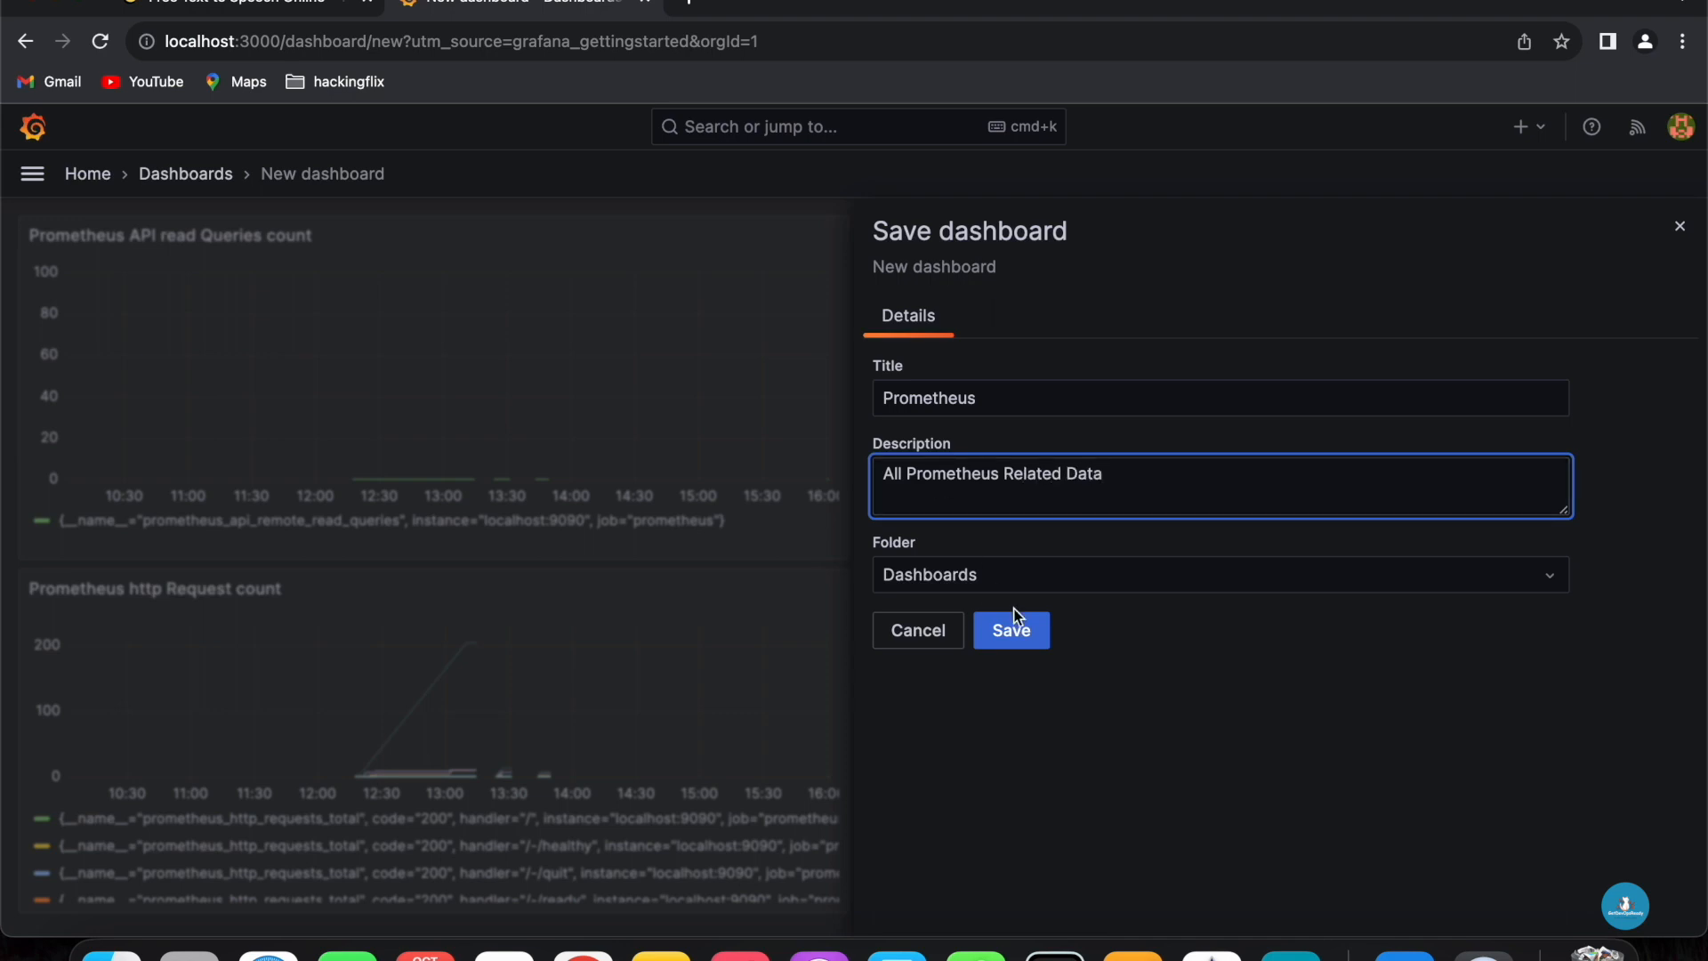
left_click(1023, 637)
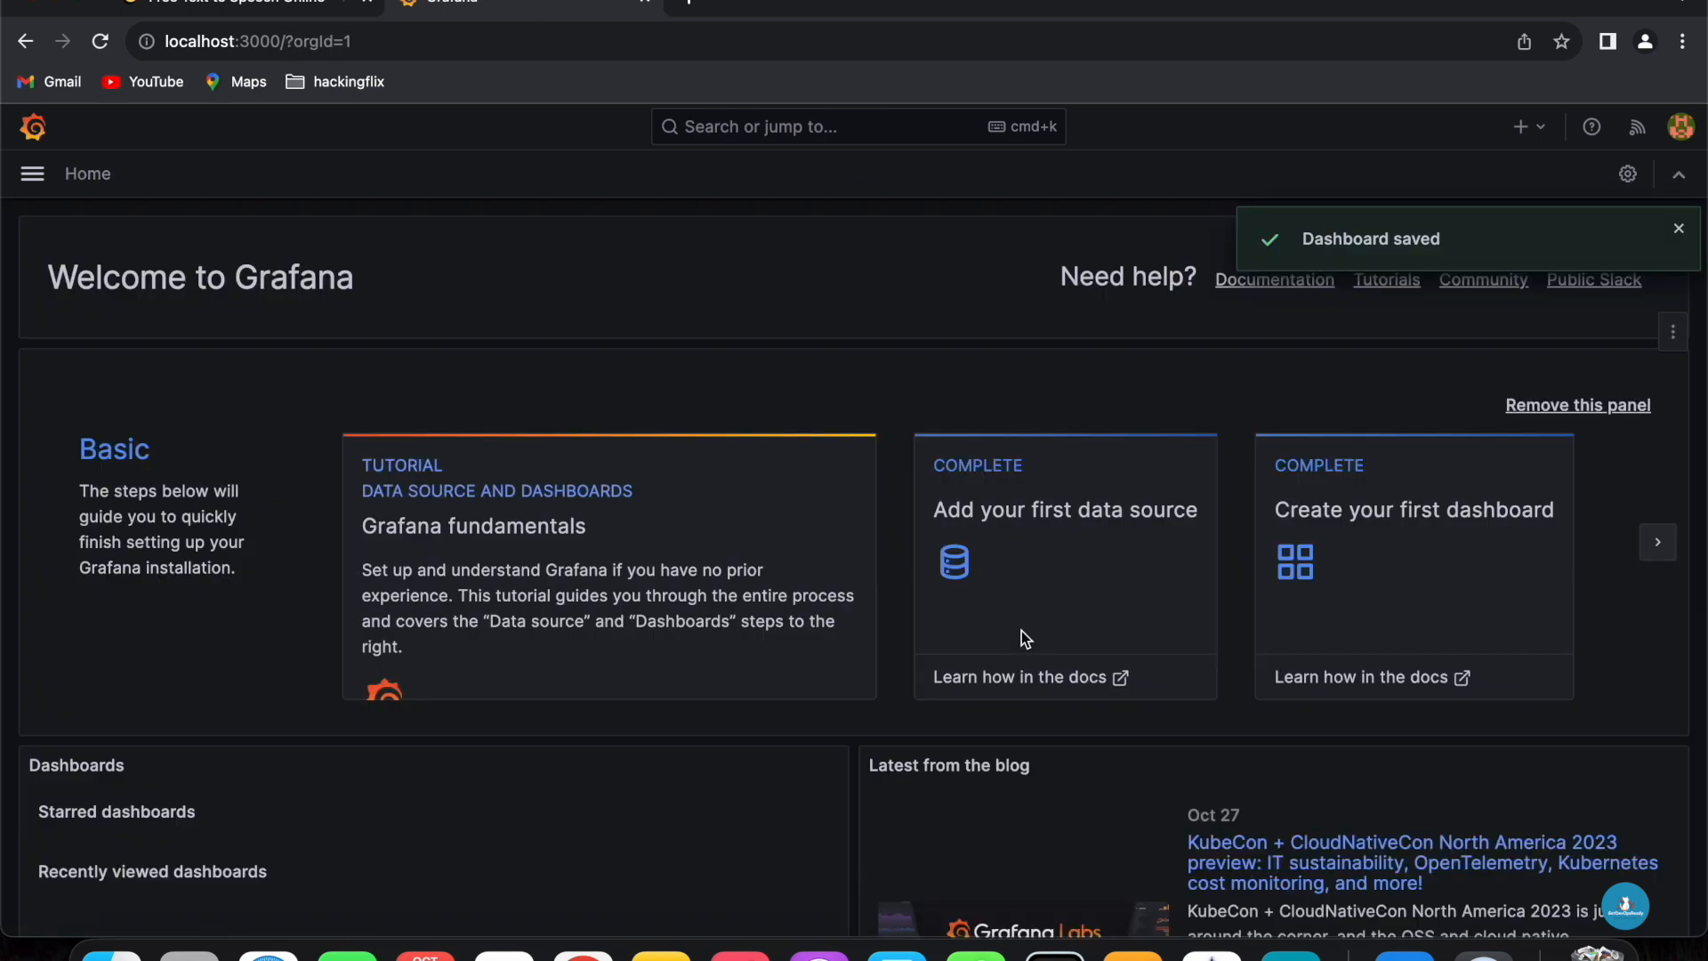
- Open the saved Prometheus dashboard from the Dashboards list
scroll(274, 562, "down", 3)
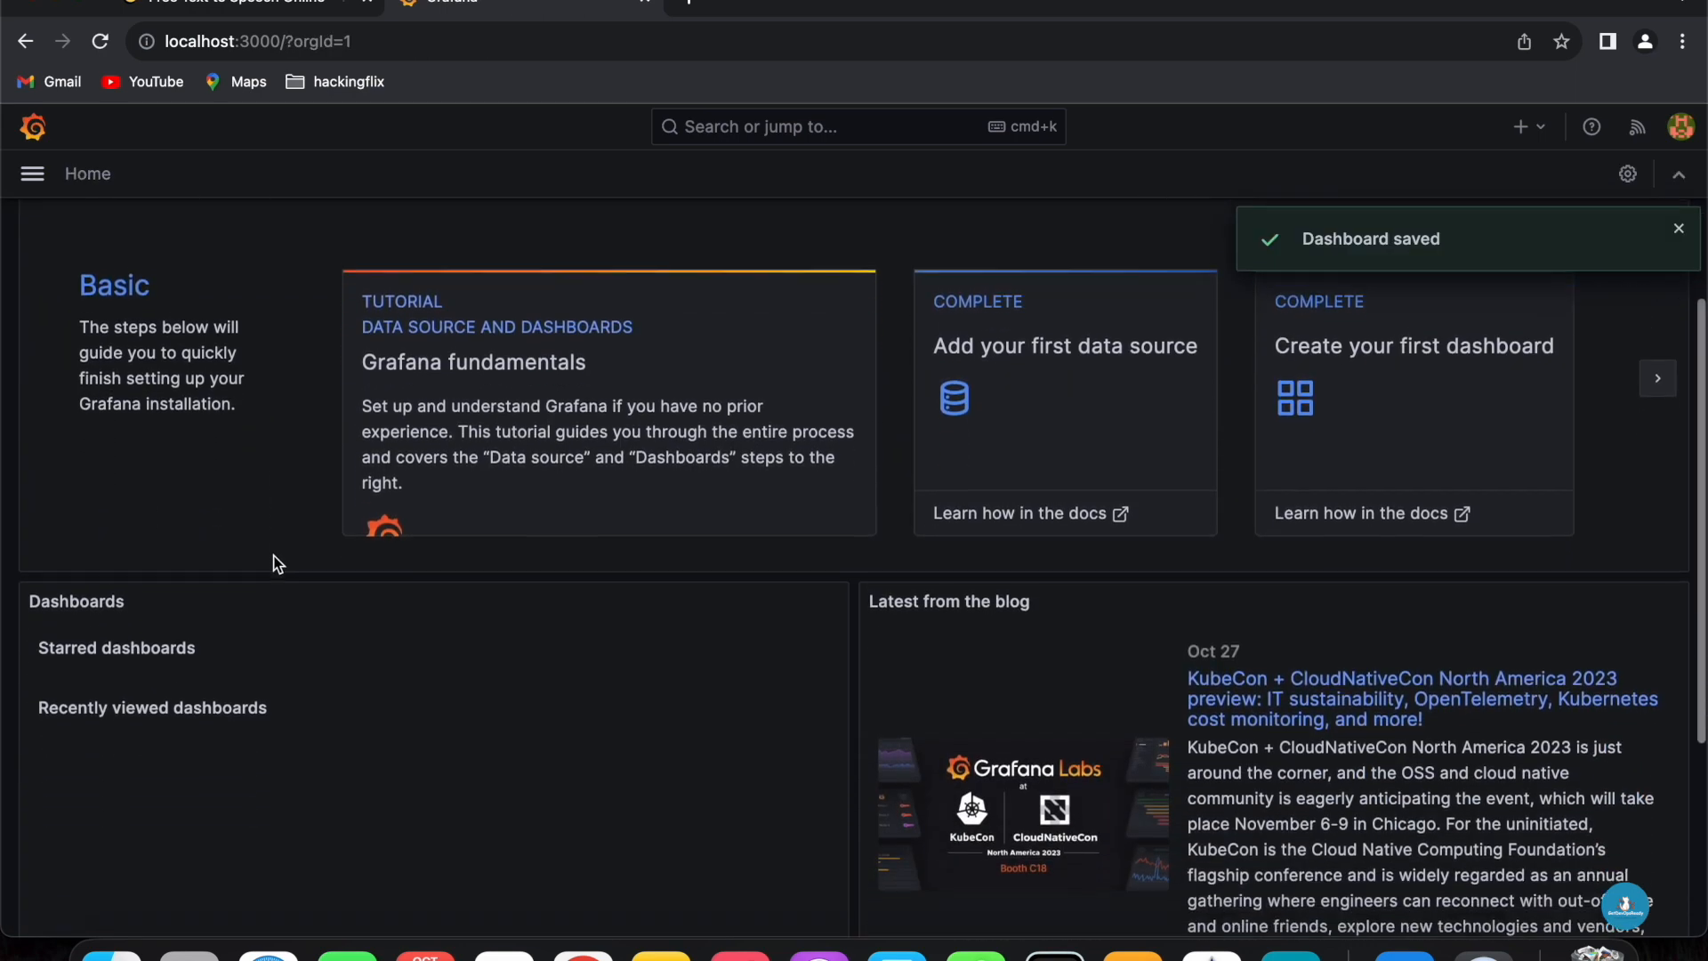
scroll(274, 562, "up", 3)
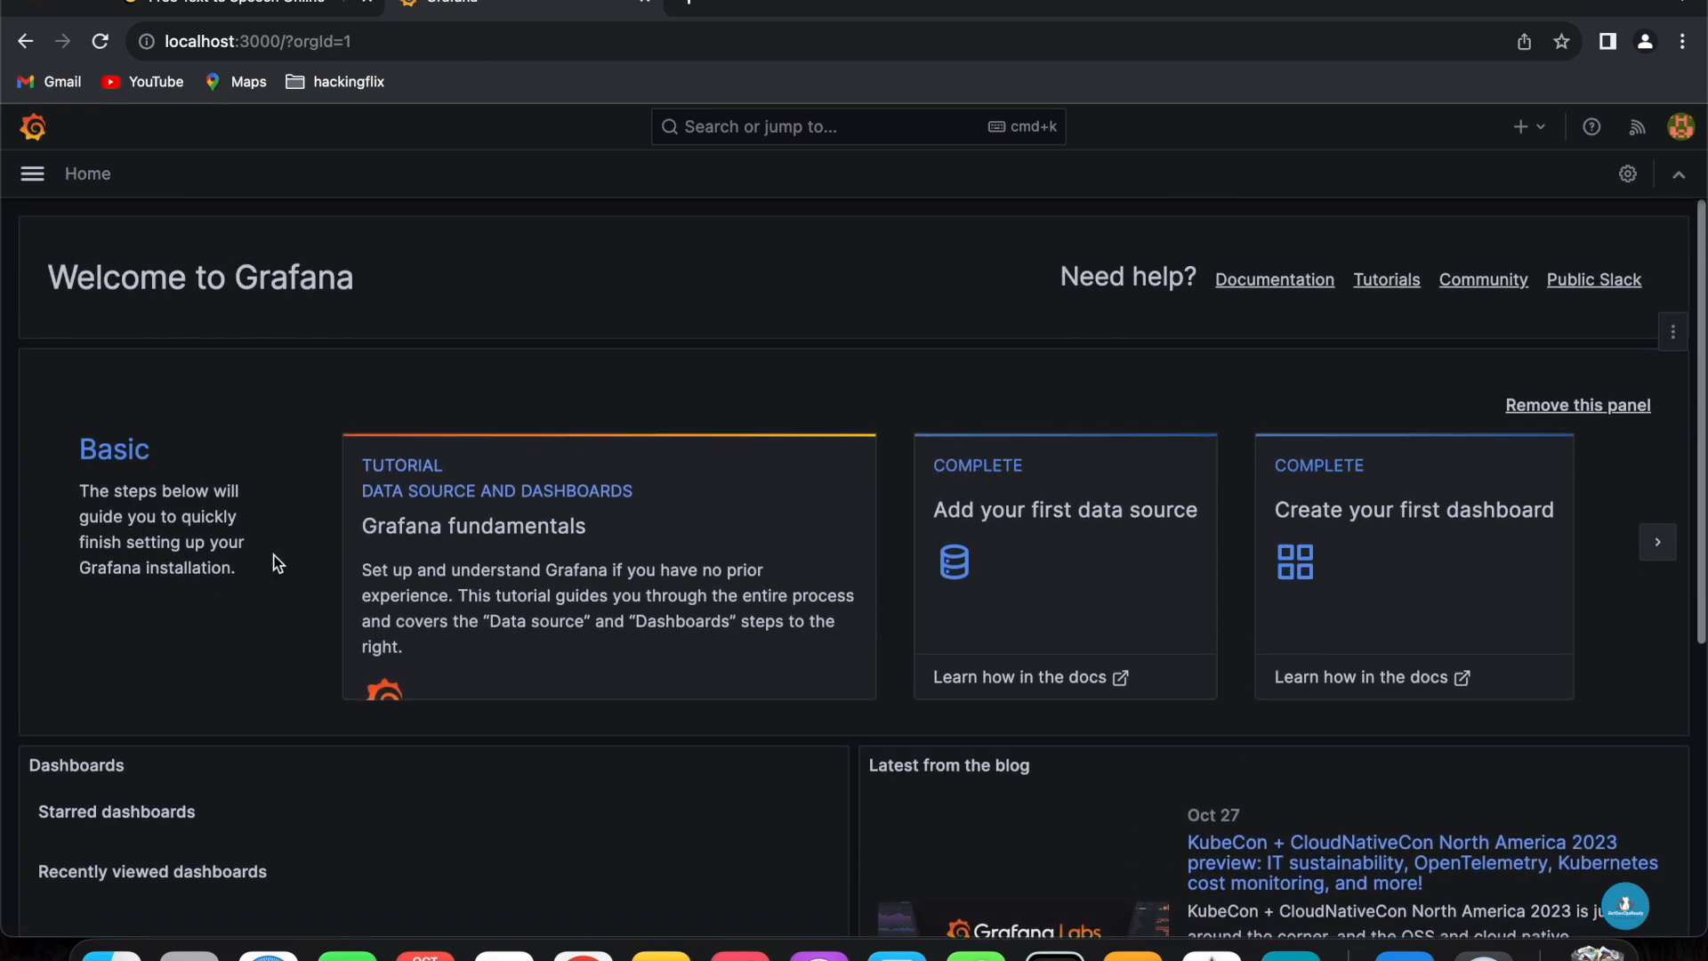
left_click(101, 43)
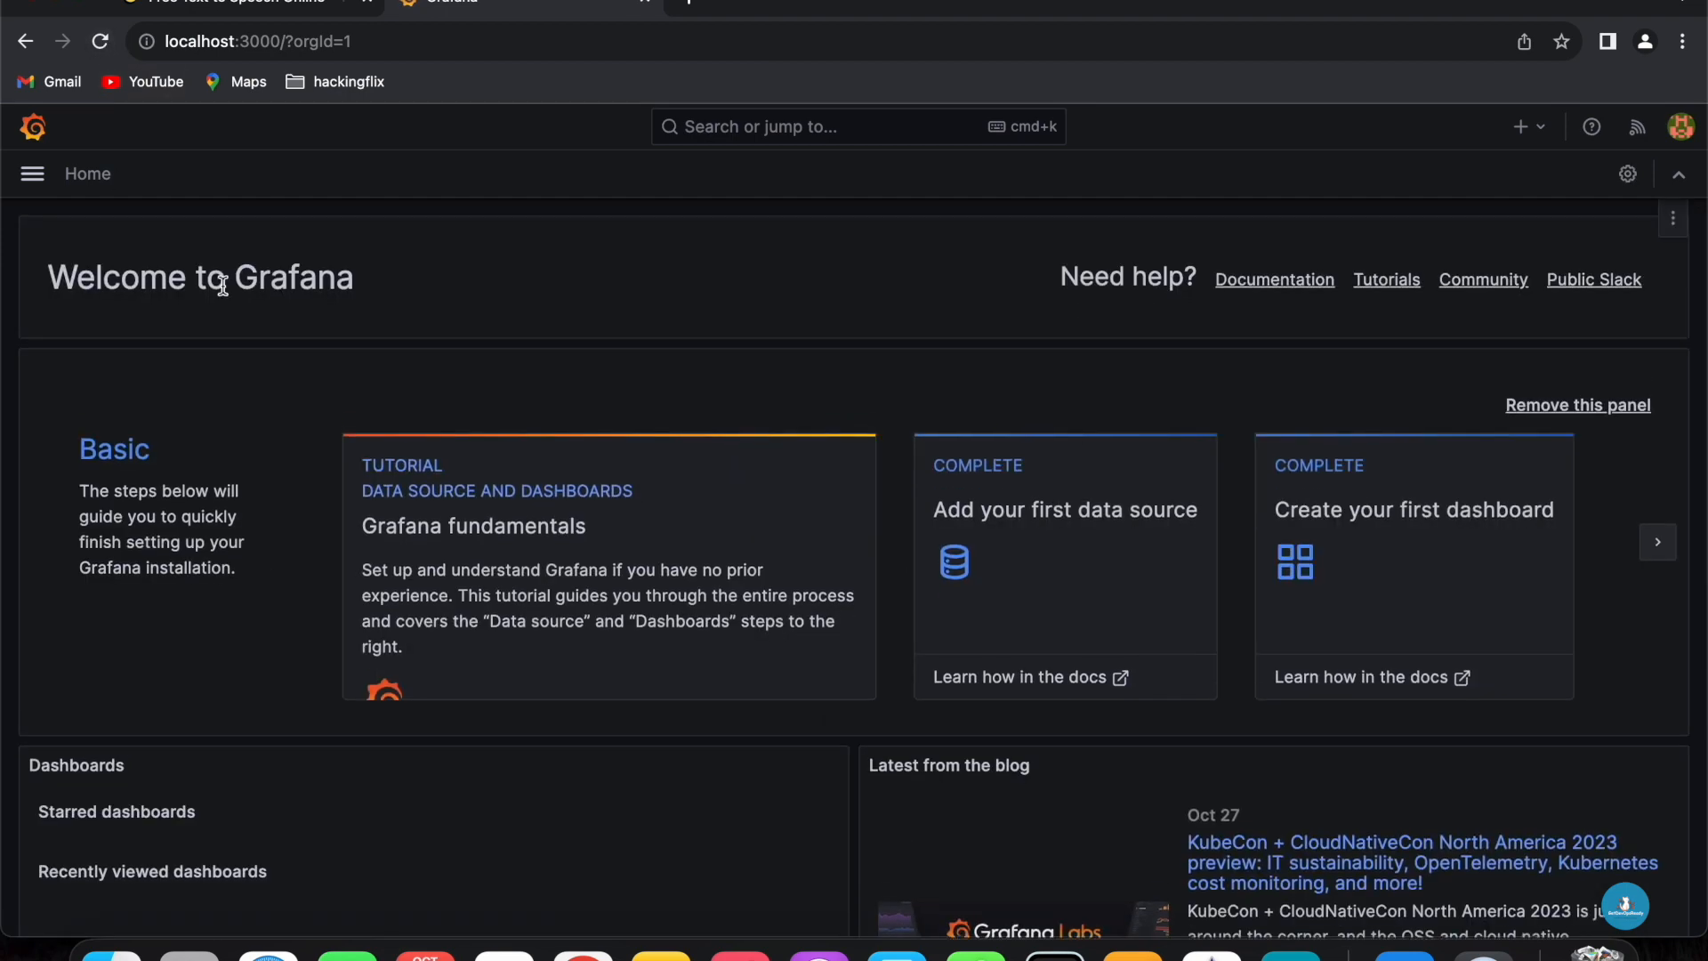
left_click(31, 175)
left_click(97, 337)
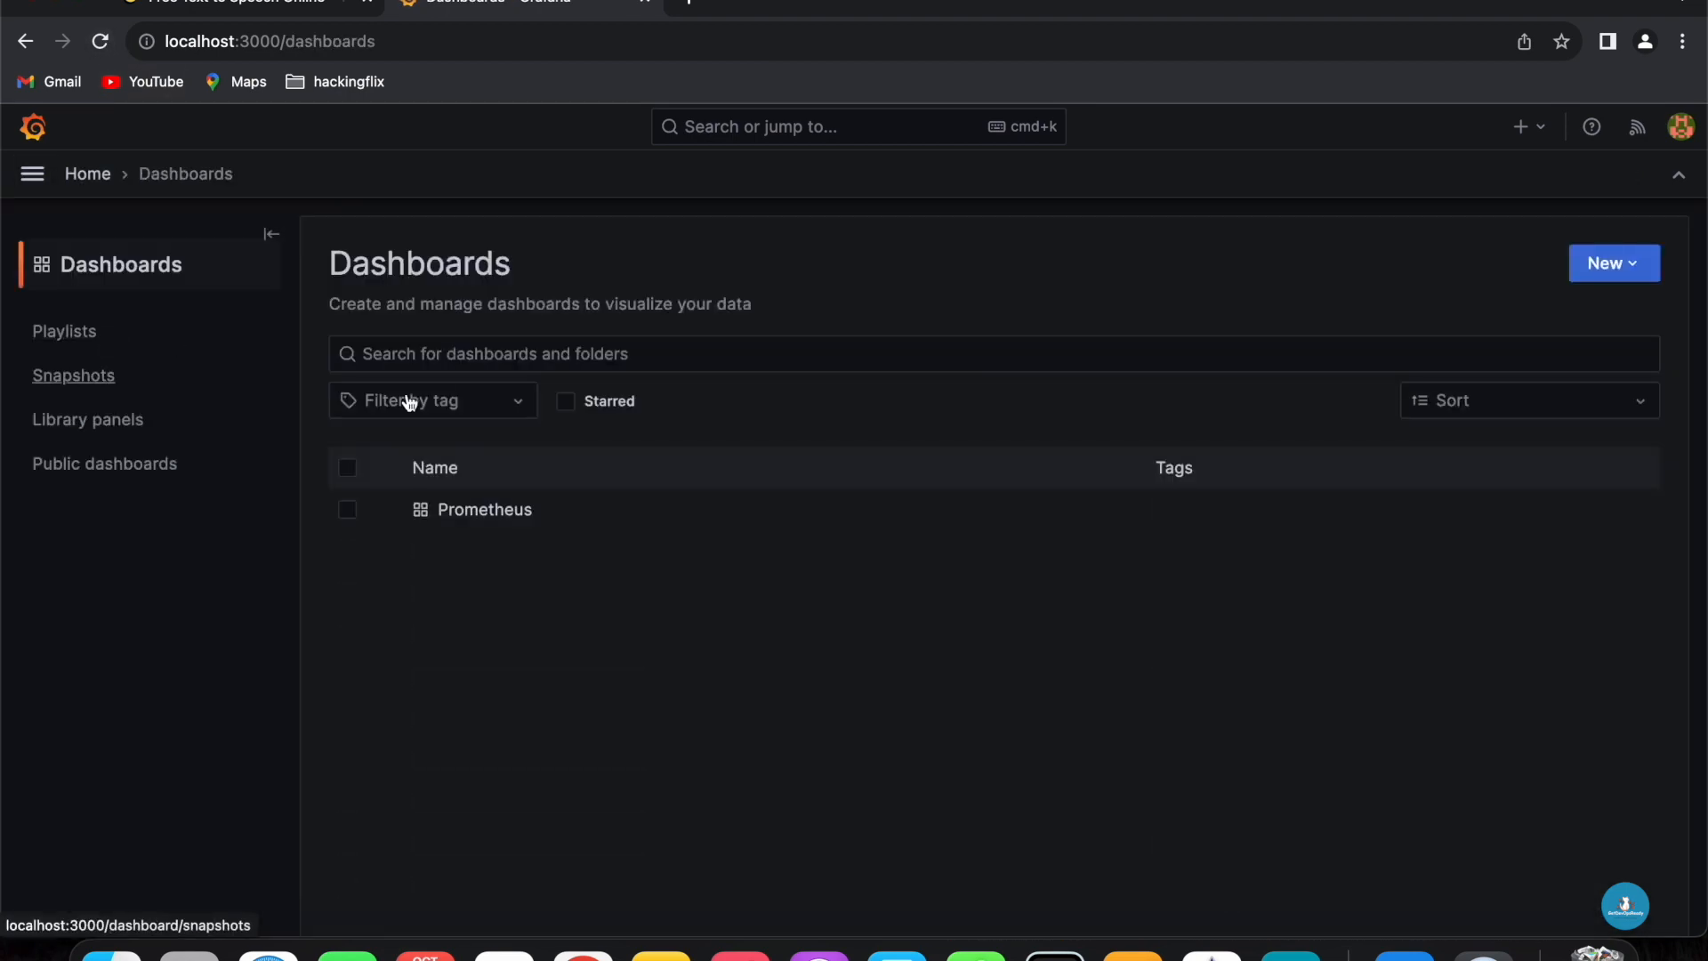
left_click(490, 510)
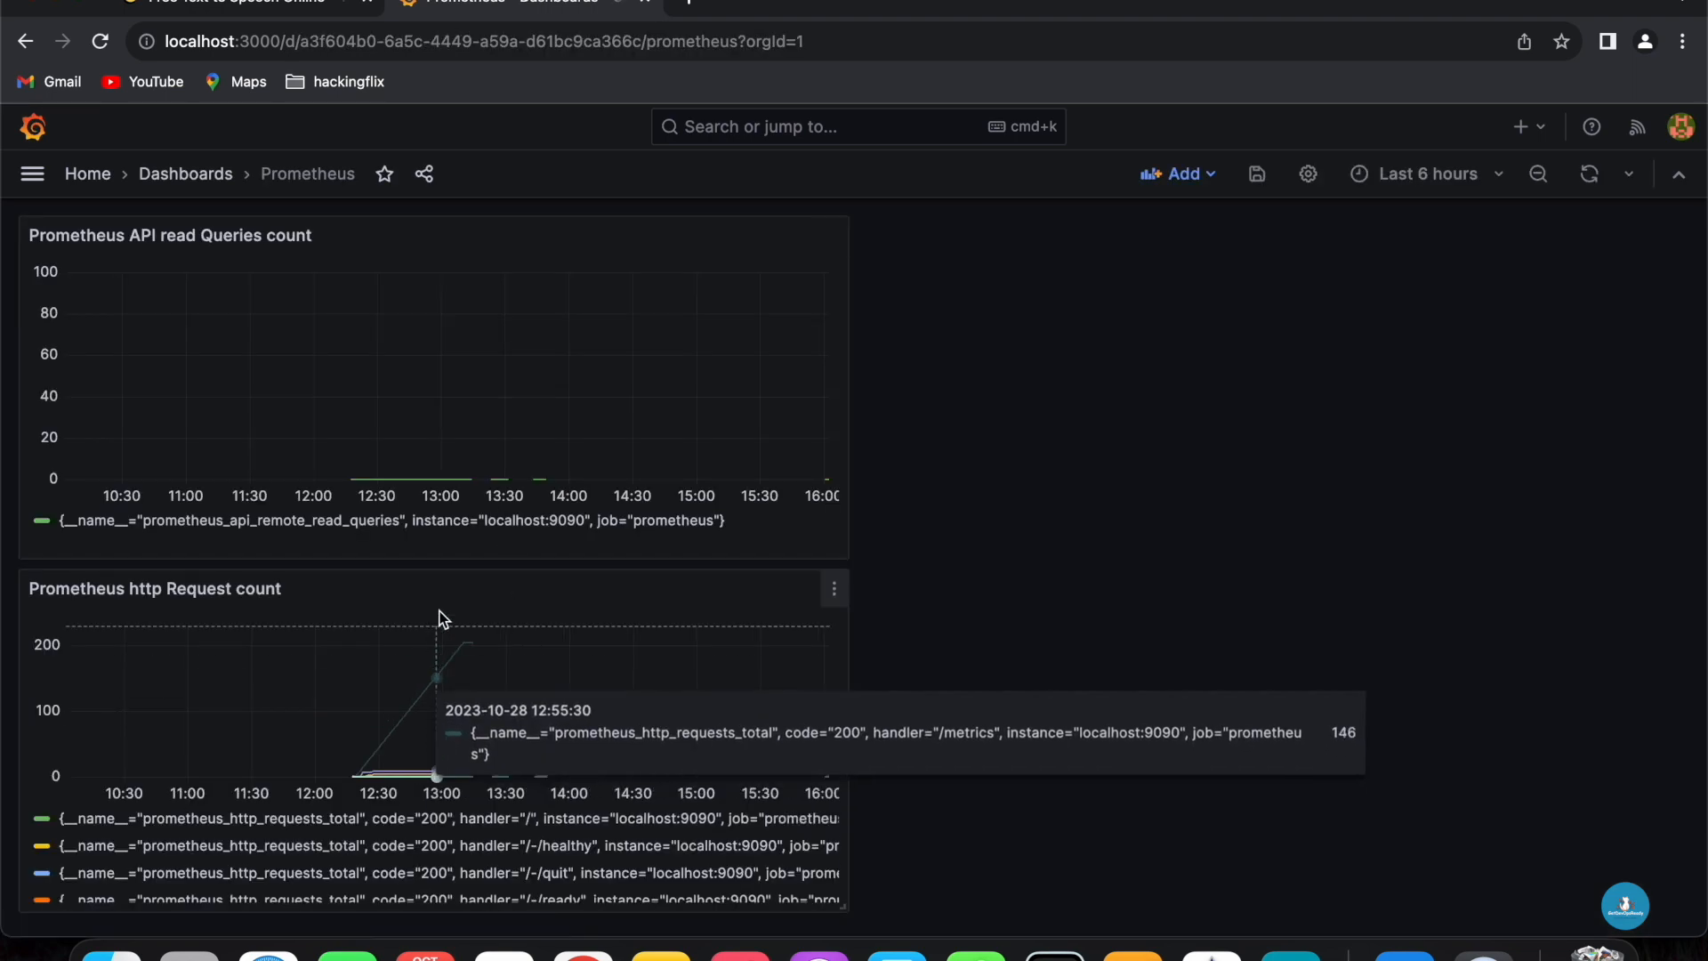